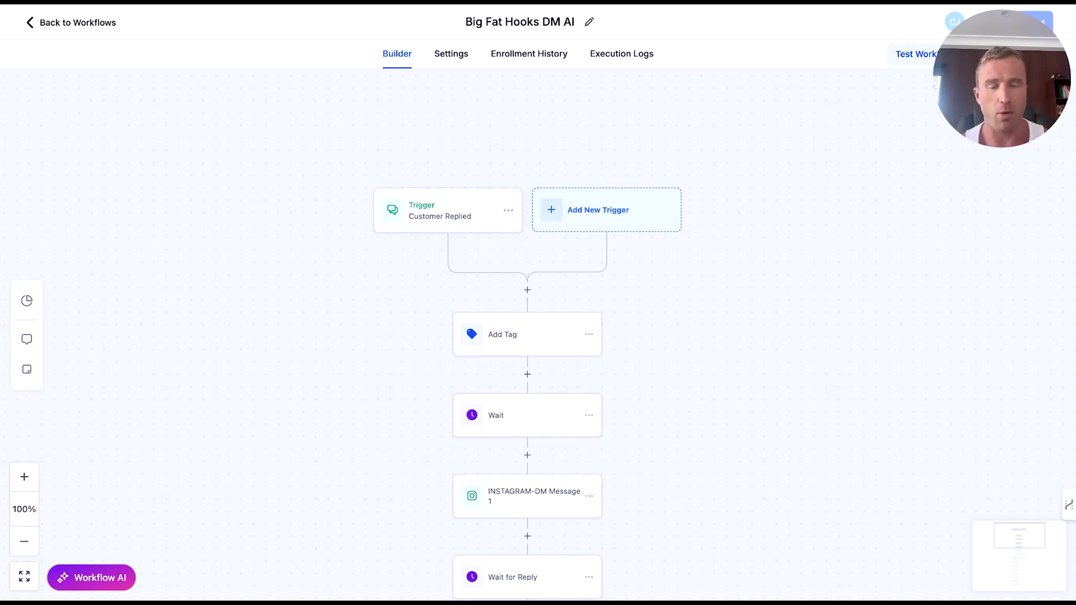
# Inspect the workflow trigger's settings and close them without changes.
pyautogui.scroll(1, 552, 159)
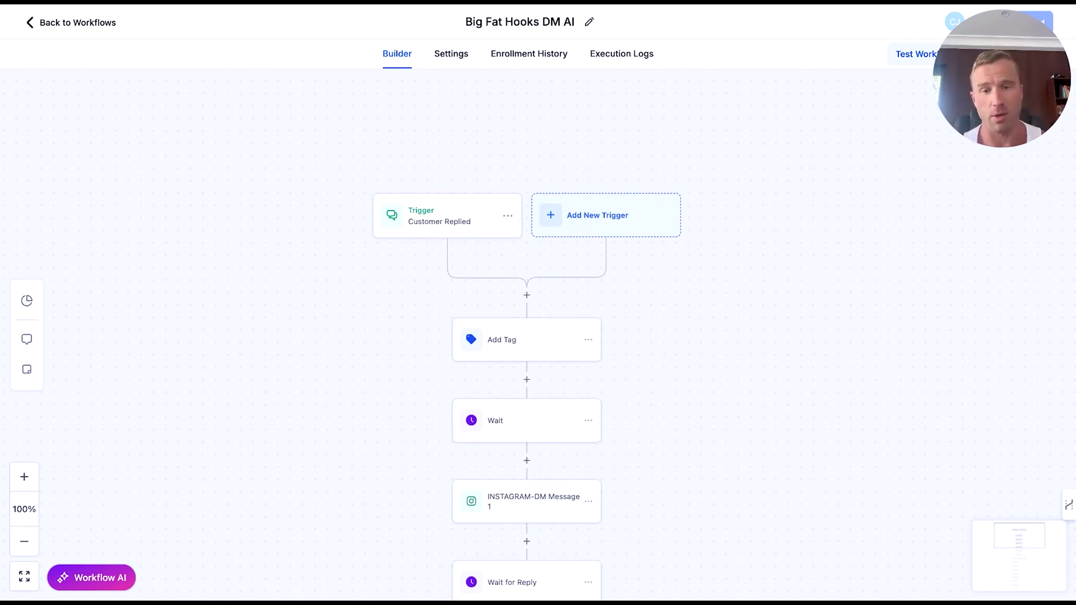
pyautogui.scroll(-3, 505, 196)
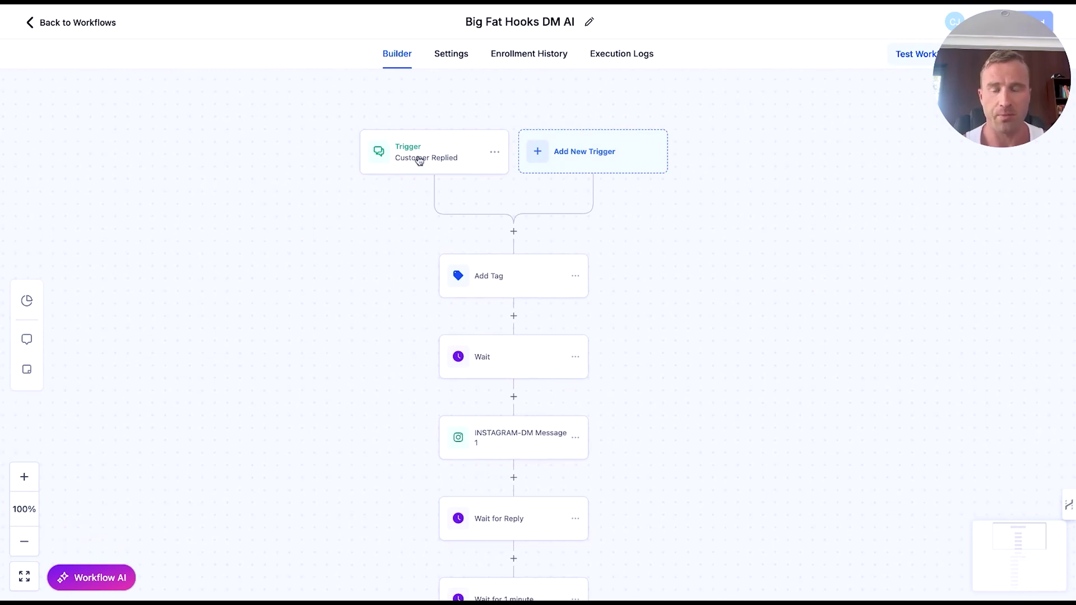
pyautogui.click(448, 165)
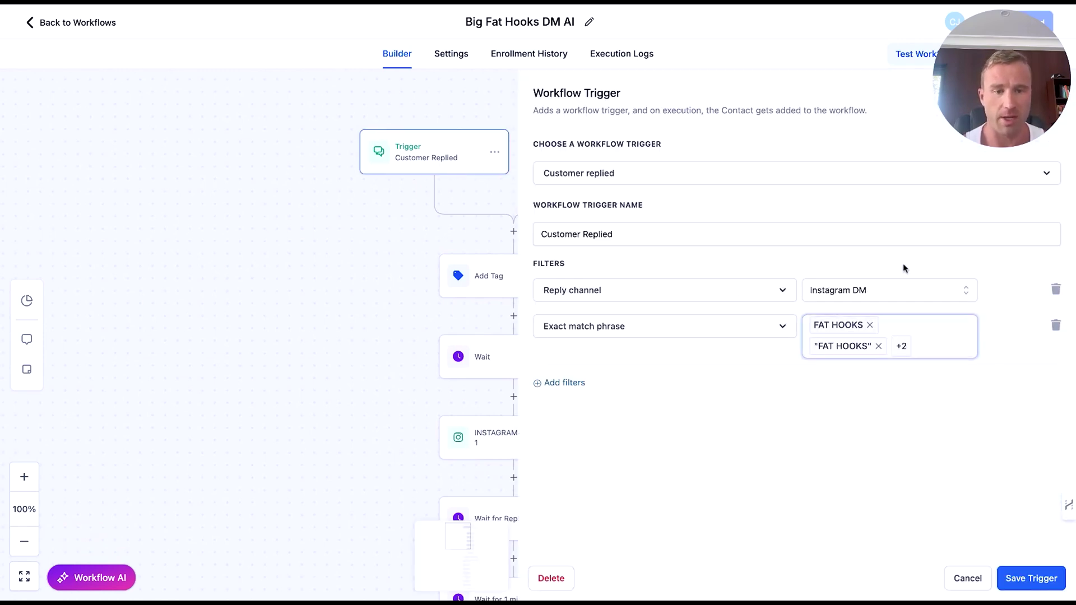
pyautogui.click(1057, 92)
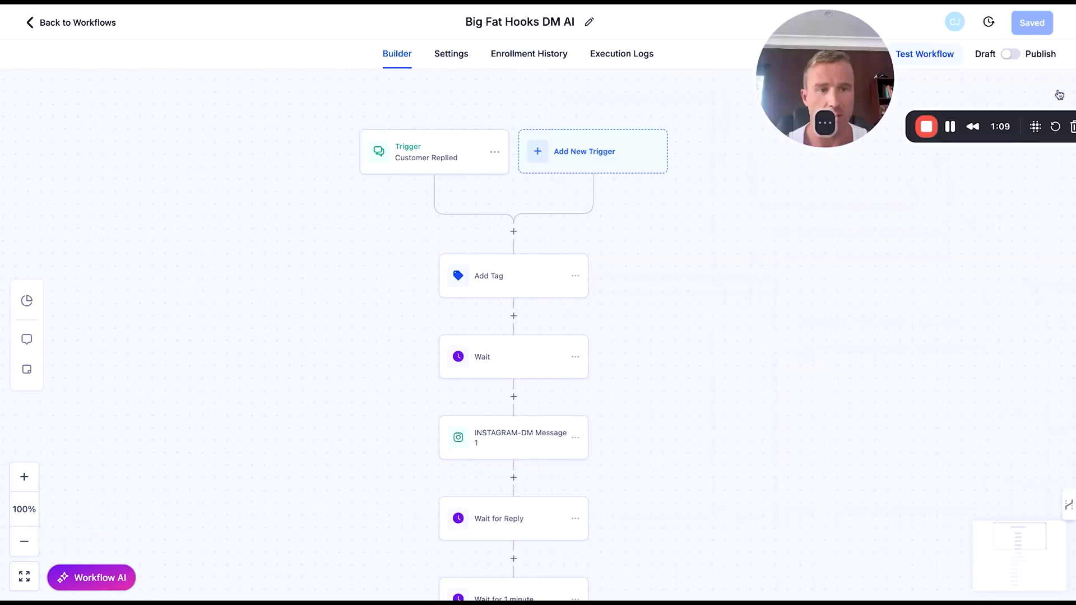
# Open the INSTAGRAM-DM Message 1 step to review its Google Docs link message.
pyautogui.scroll(-1, 573, 328)
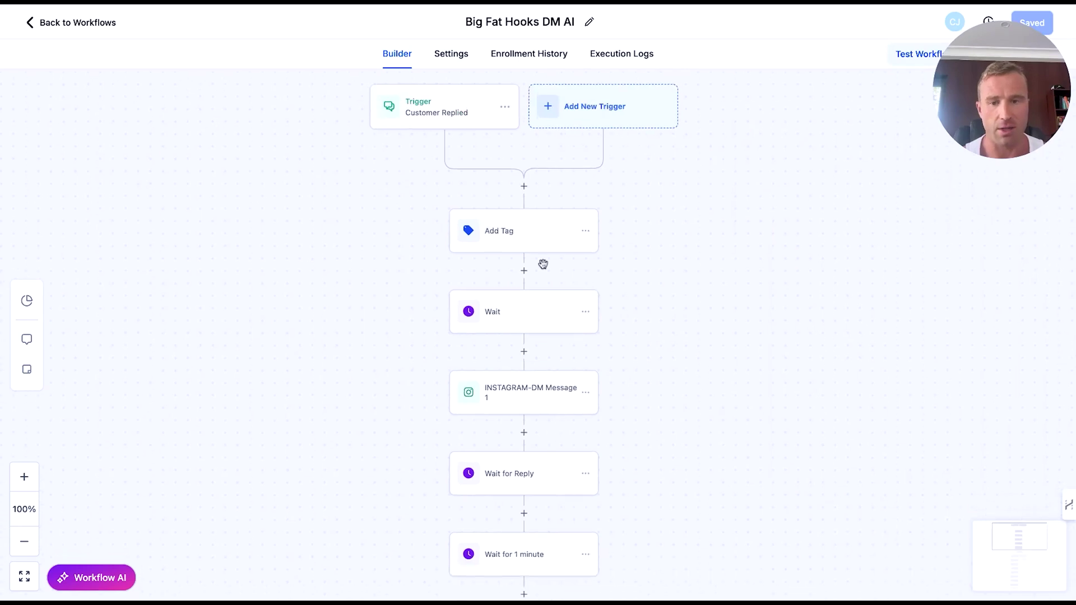
pyautogui.click(508, 404)
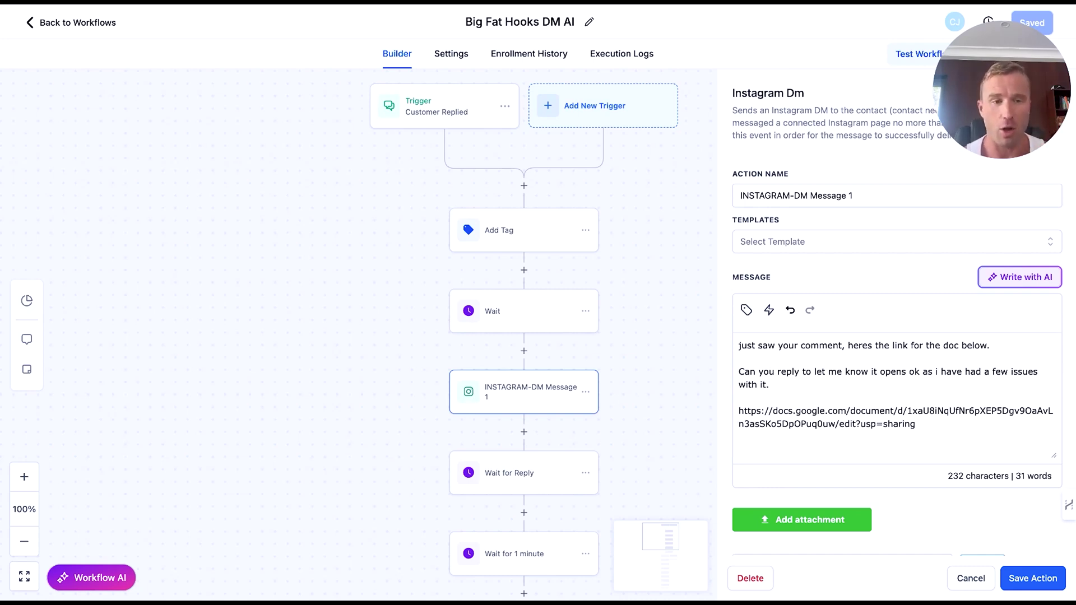
pyautogui.scroll(-5, 559, 456)
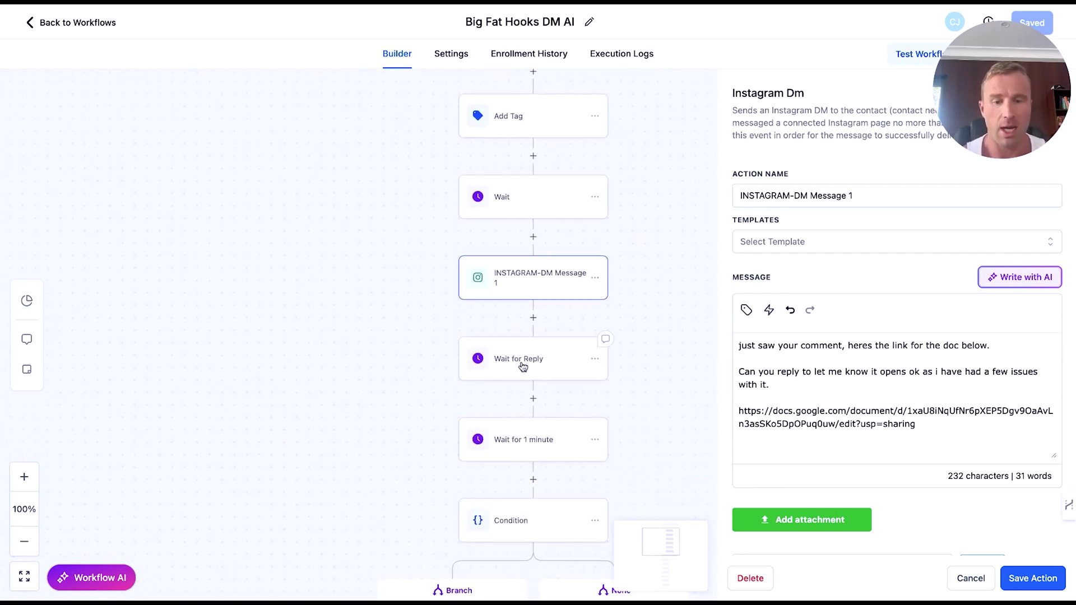
pyautogui.scroll(-2, 523, 366)
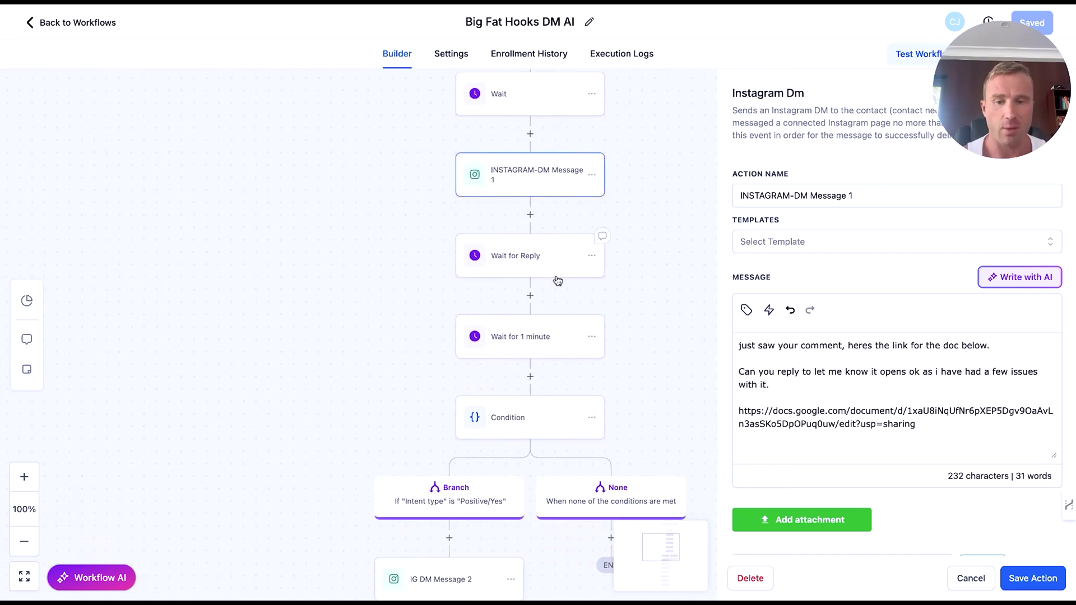
# Review the Condition step, discard its unsaved changes, and view the Branch and None paths below.
pyautogui.click(517, 427)
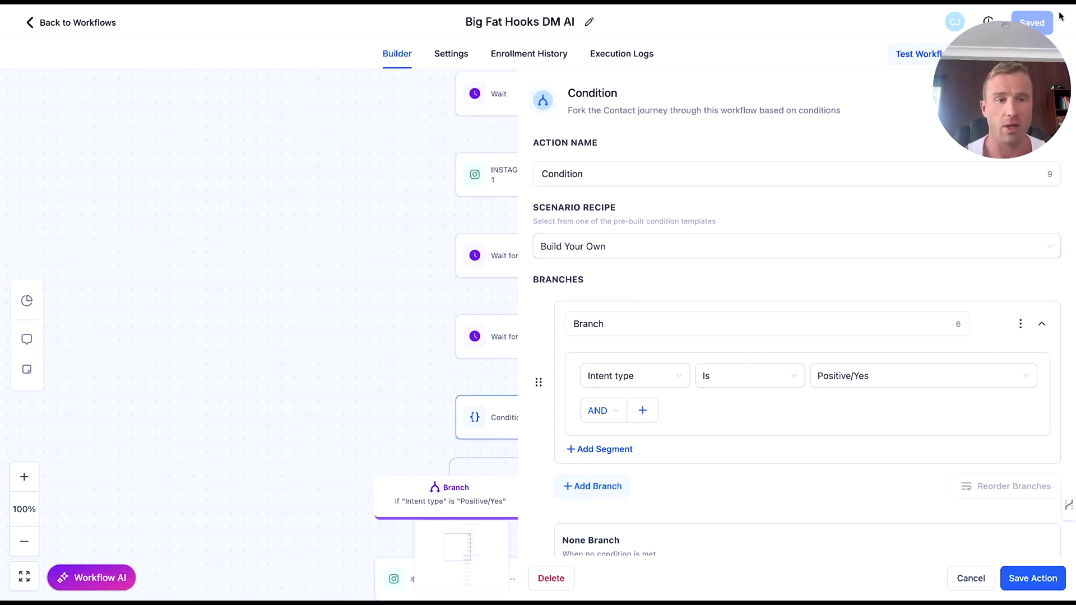
pyautogui.click(1055, 94)
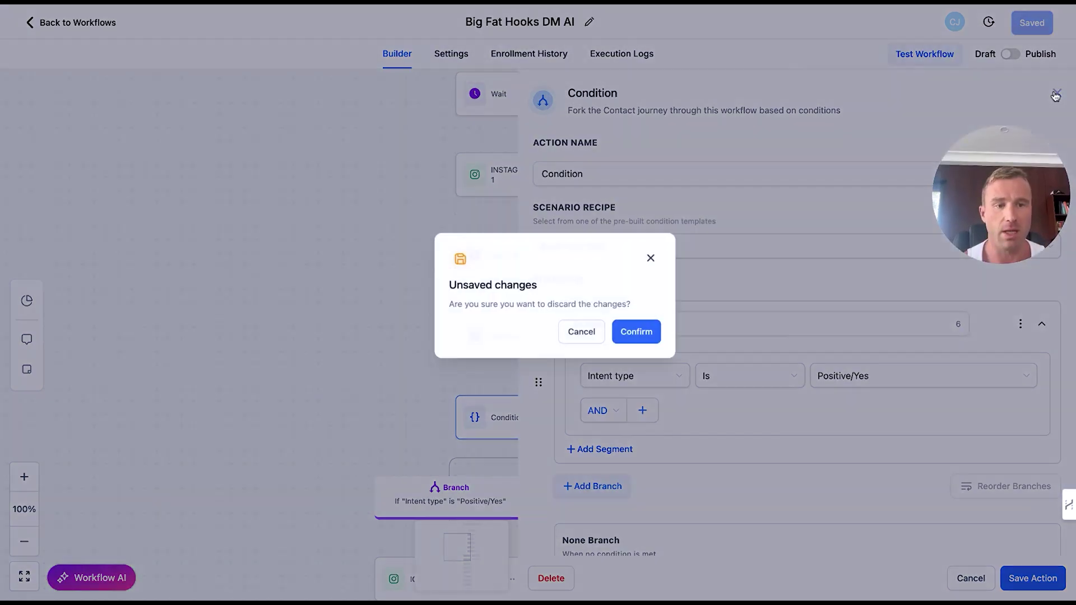
pyautogui.click(618, 340)
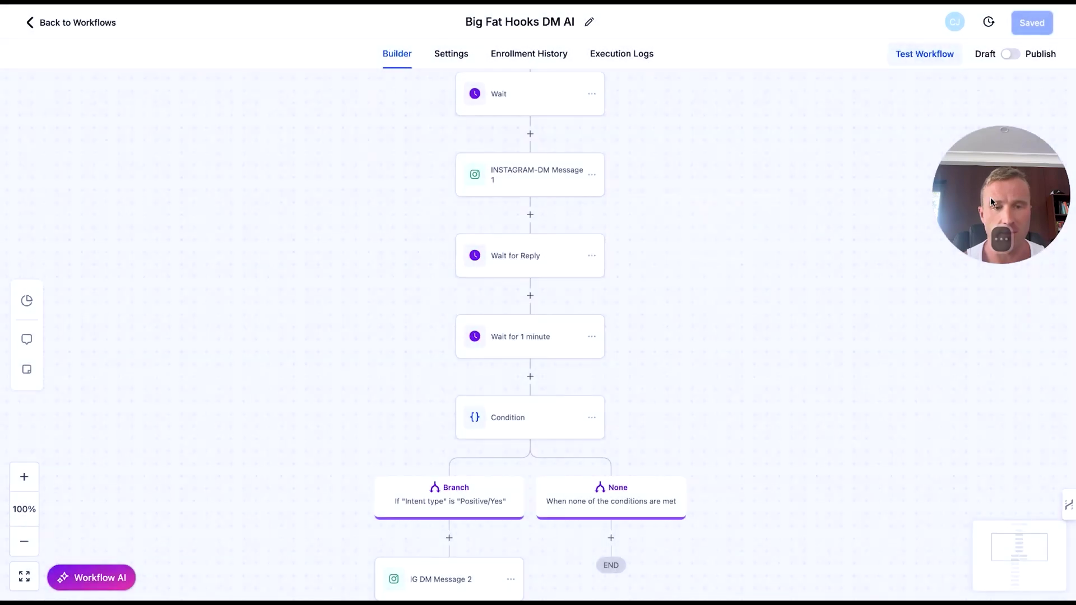
pyautogui.moveTo(991, 202); pyautogui.dragTo(991, 113)
pyautogui.scroll(-5, 706, 403)
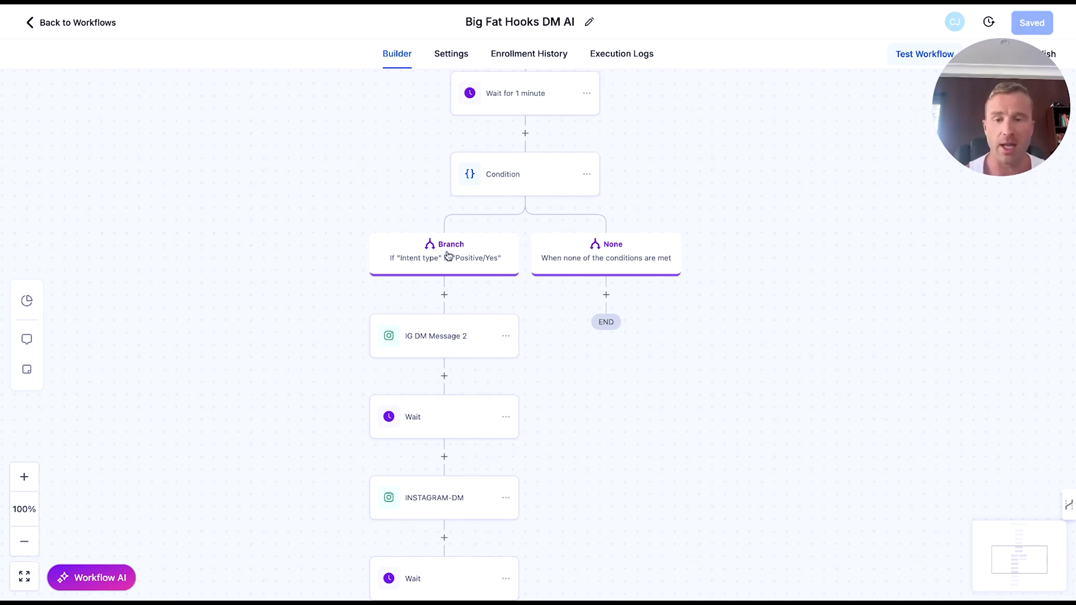
# View the IG DM Message 2 step's message and scroll through the workflow canvas.
pyautogui.click(425, 340)
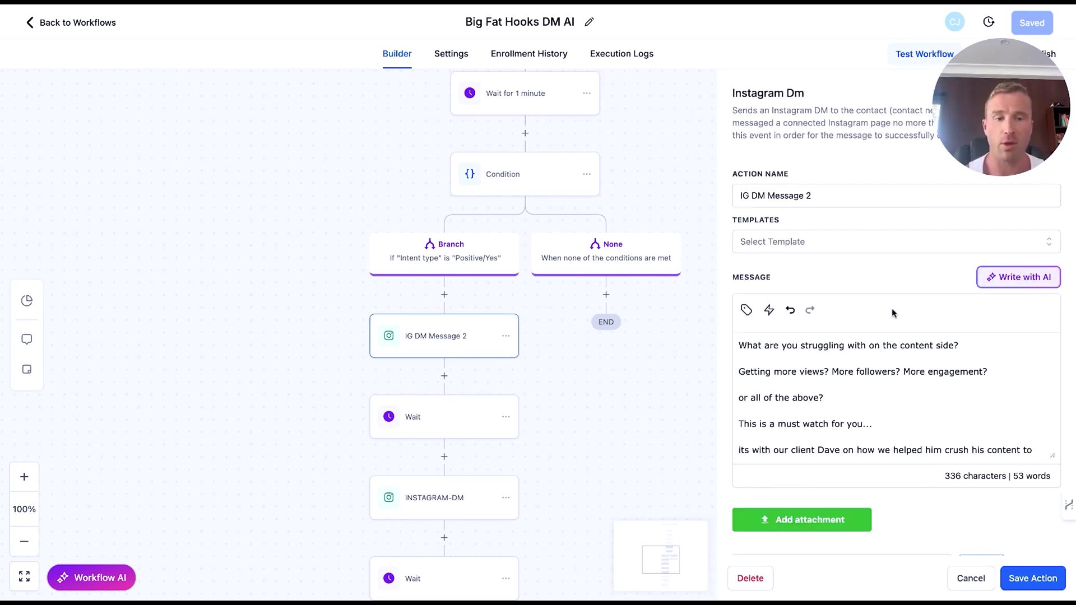
pyautogui.scroll(-1, 893, 312)
pyautogui.scroll(-5, 432, 386)
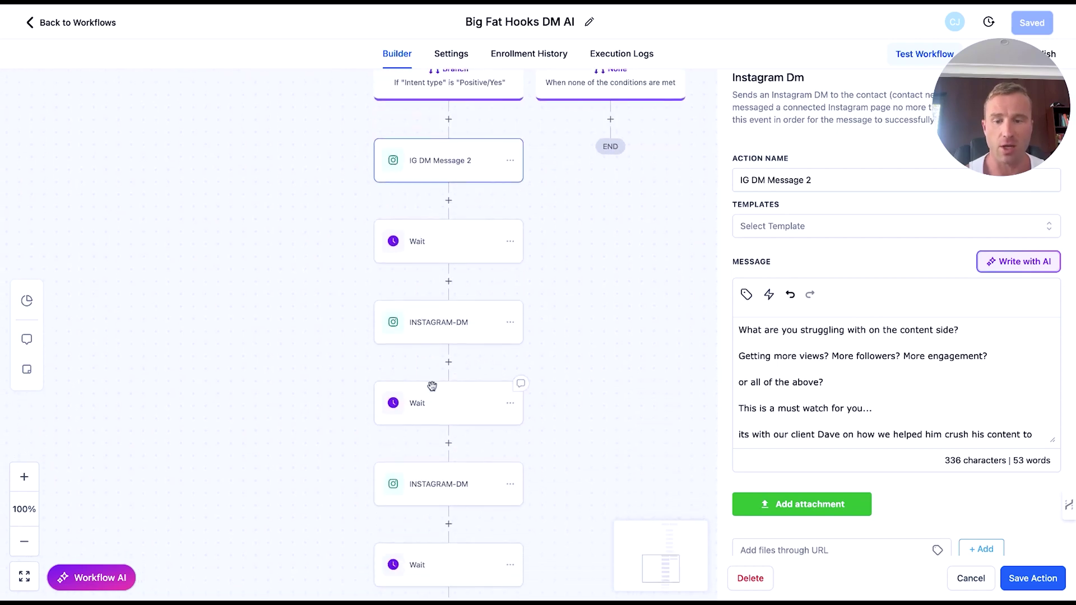
pyautogui.scroll(5, 478, 184)
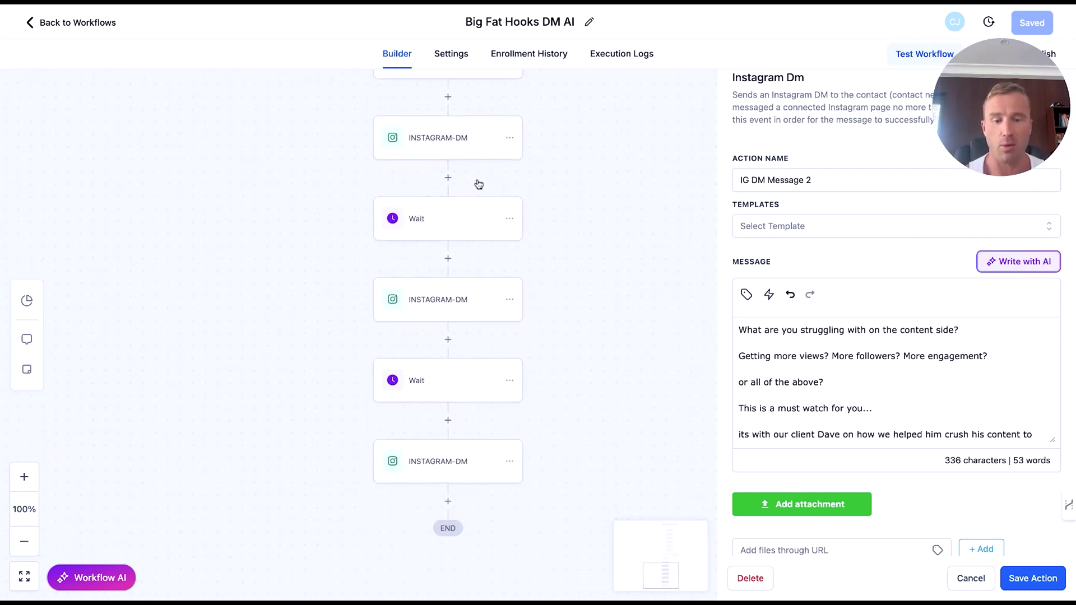
pyautogui.scroll(3, 478, 184)
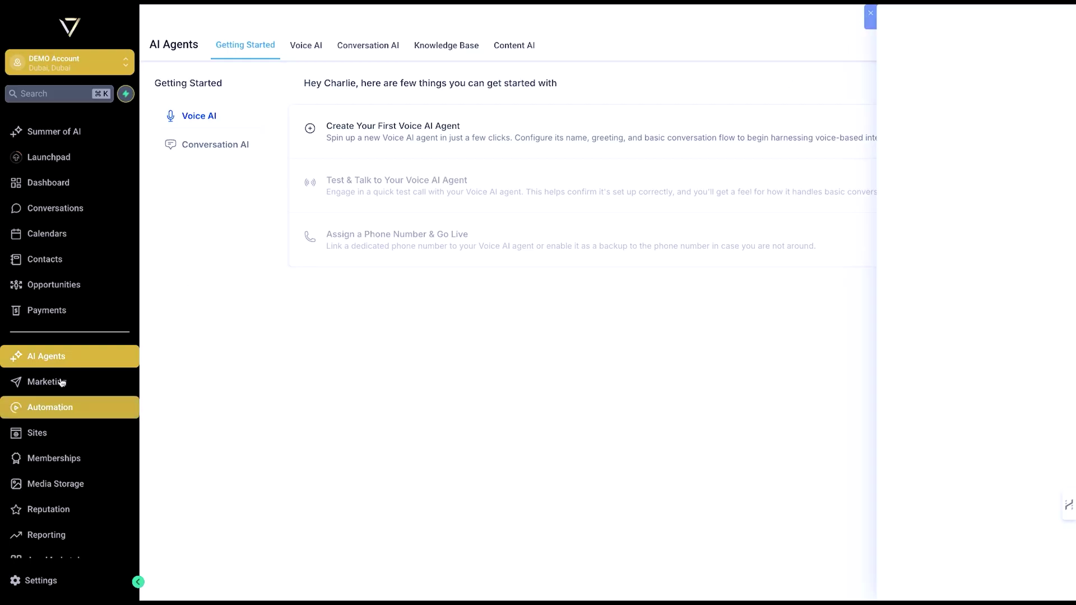
# Go via Automation to AI Agents and show the Conversation AI getting-started steps.
pyautogui.click(60, 407)
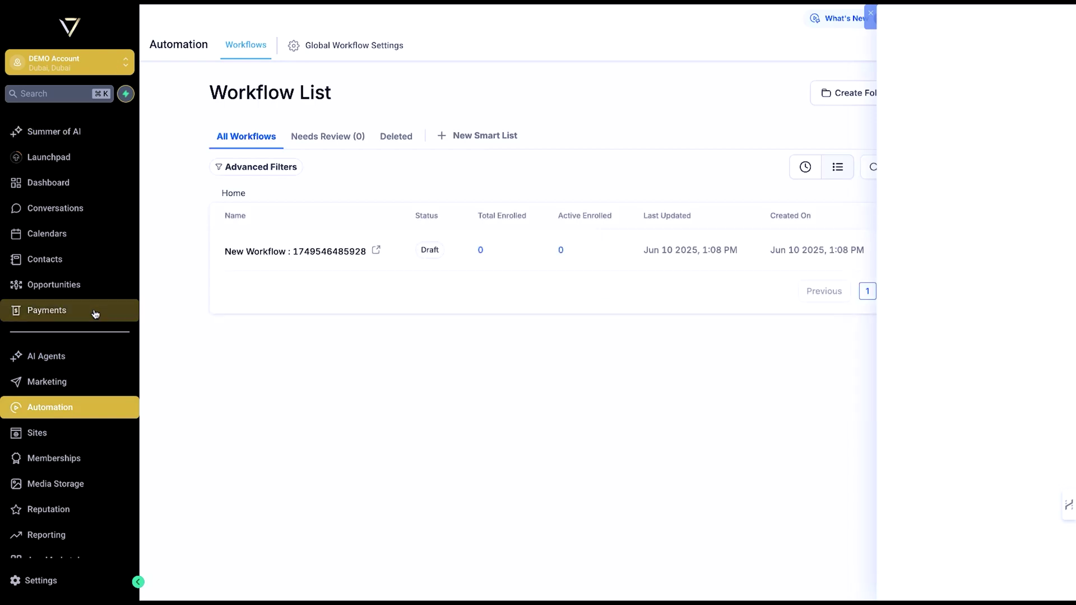
pyautogui.click(64, 365)
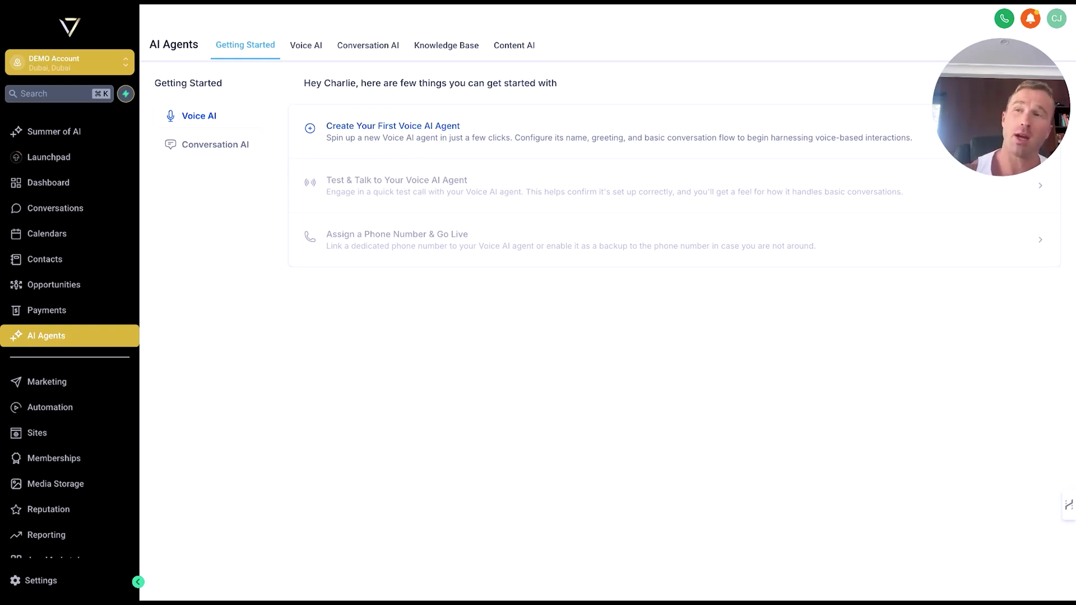
pyautogui.click(220, 149)
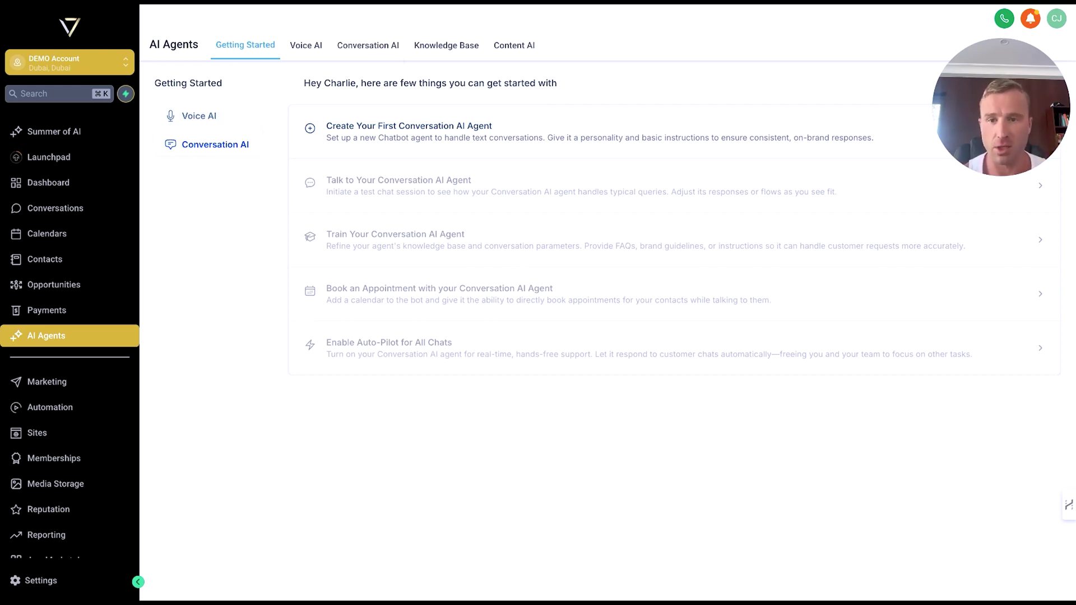
# Start creating a new Conversation AI bot of type Appointment booking.
pyautogui.click(367, 45)
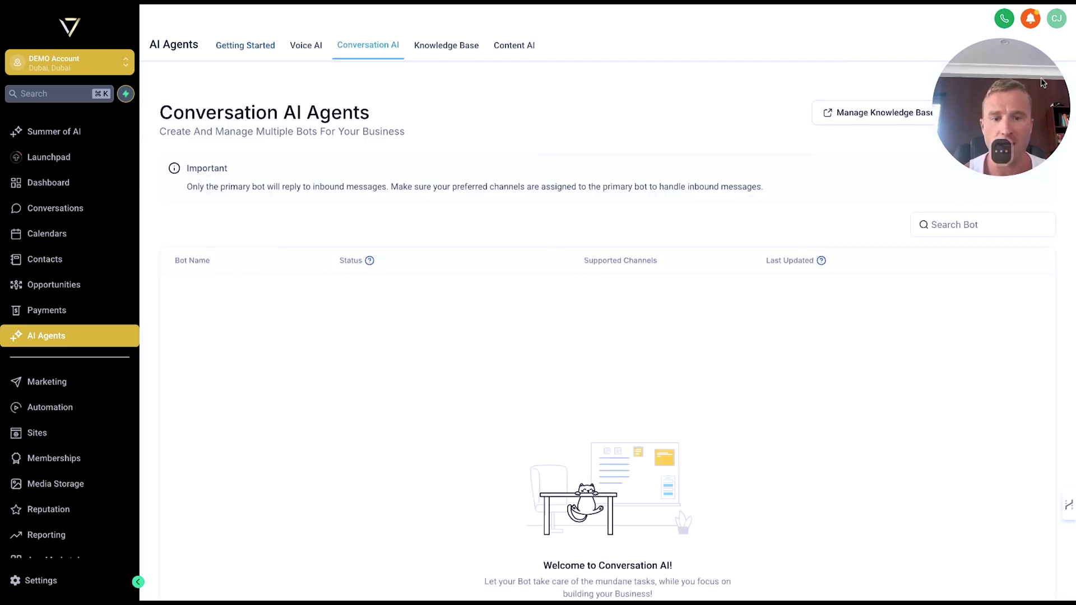
pyautogui.scroll(-2, 678, 556)
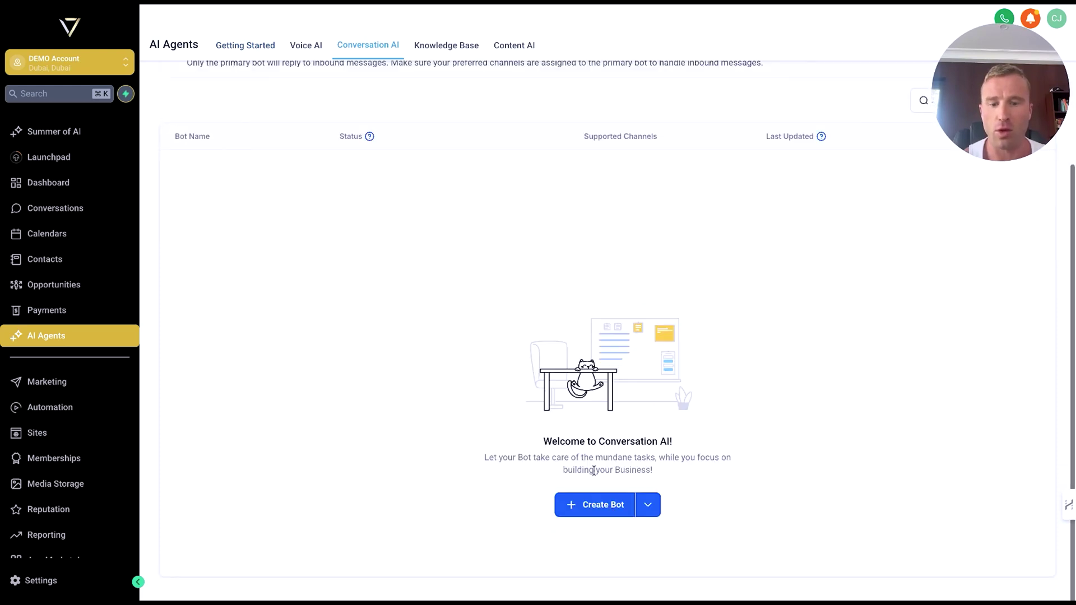
pyautogui.click(594, 507)
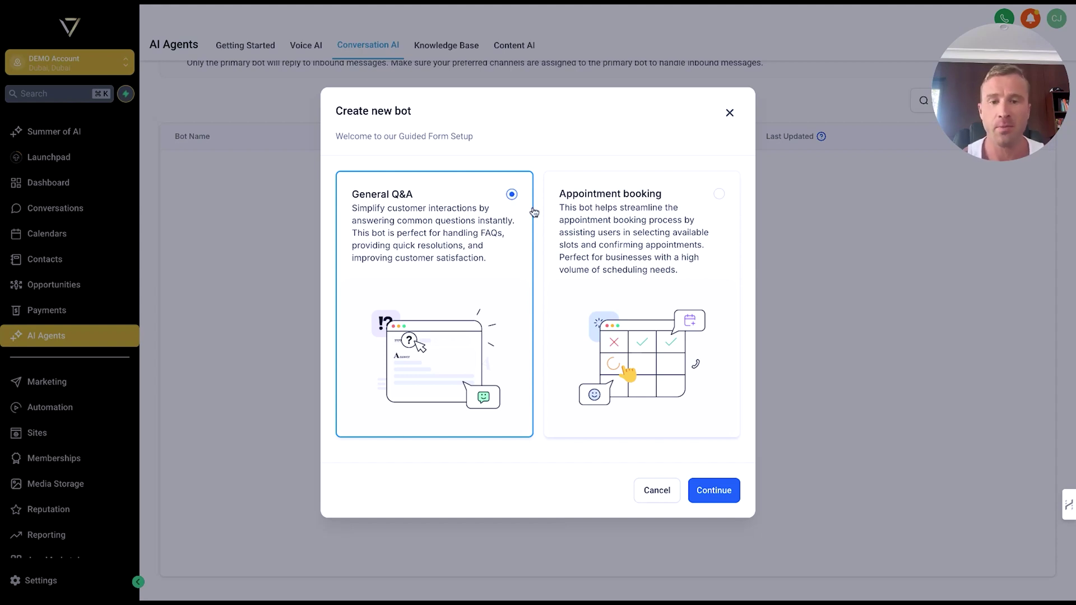
pyautogui.click(676, 199)
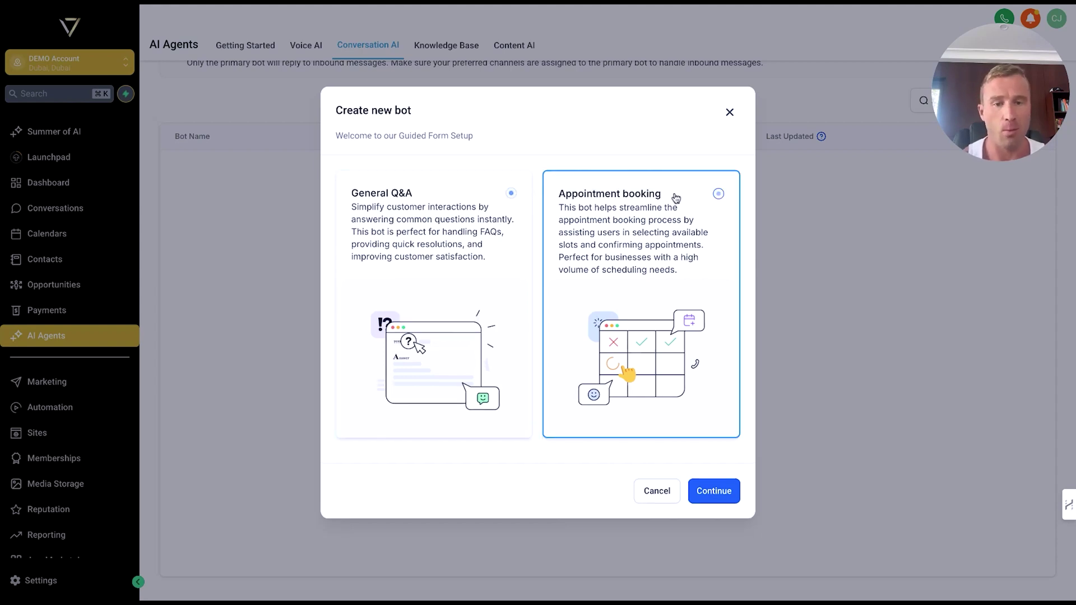
pyautogui.click(713, 491)
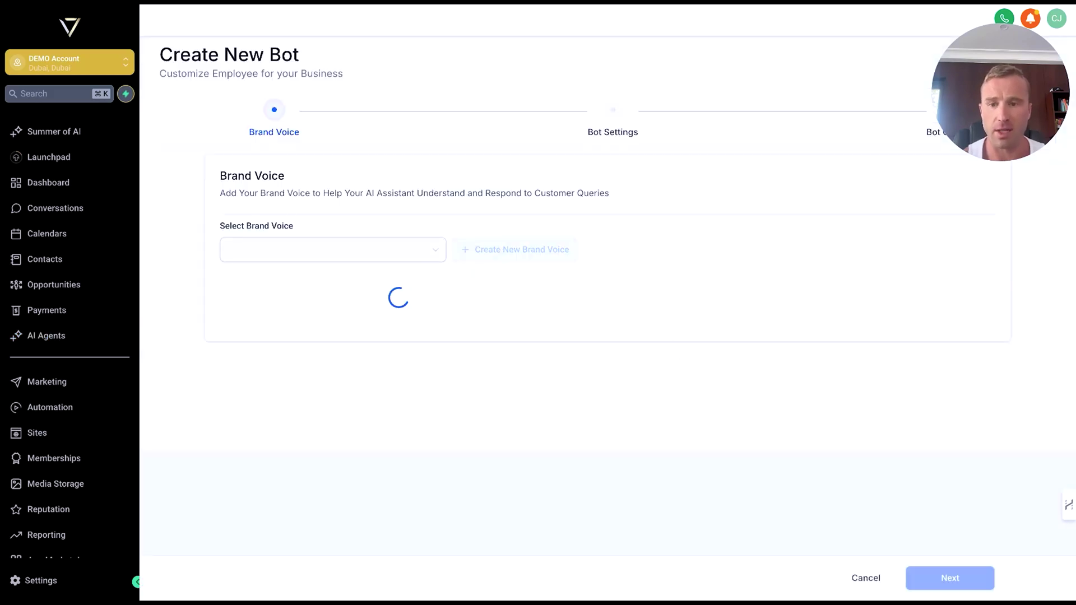
# Enter 7FSS as the brand name.
pyautogui.scroll(-3, 488, 216)
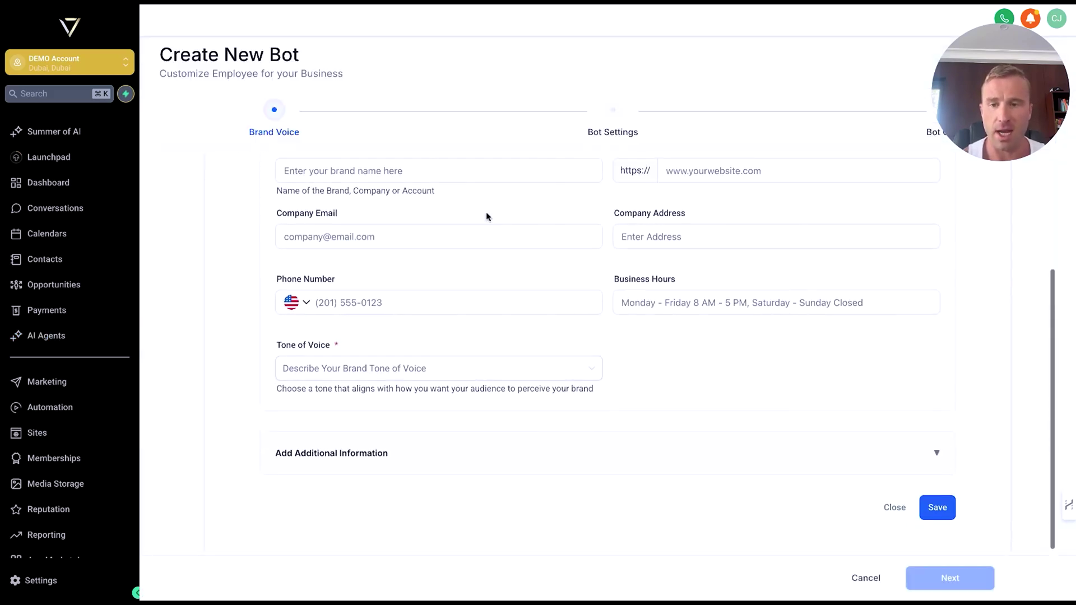
pyautogui.scroll(1, 486, 217)
pyautogui.click(439, 227)
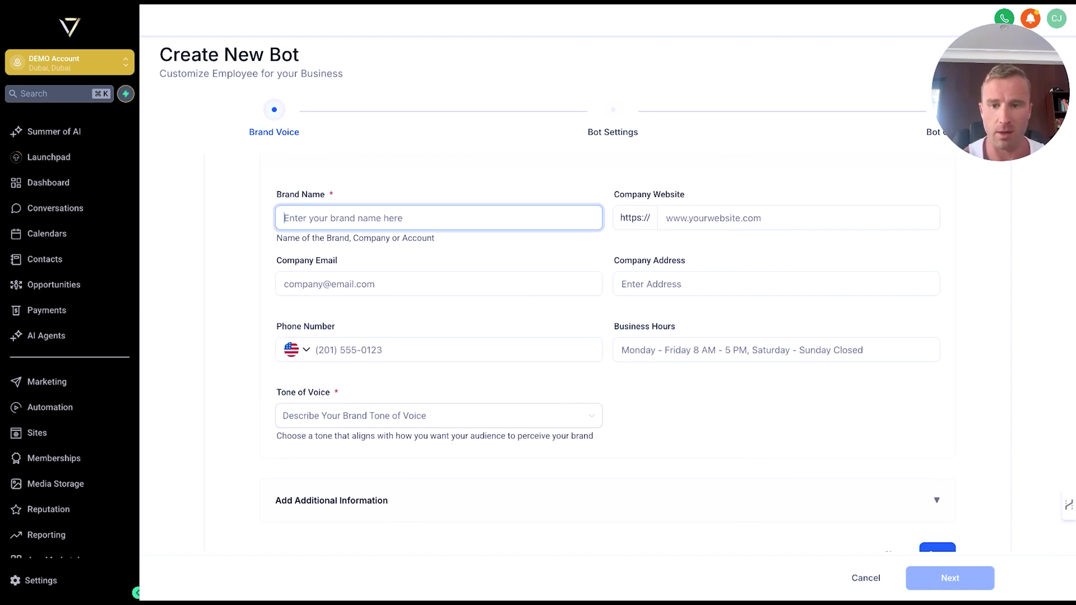
pyautogui.write('7FSS')
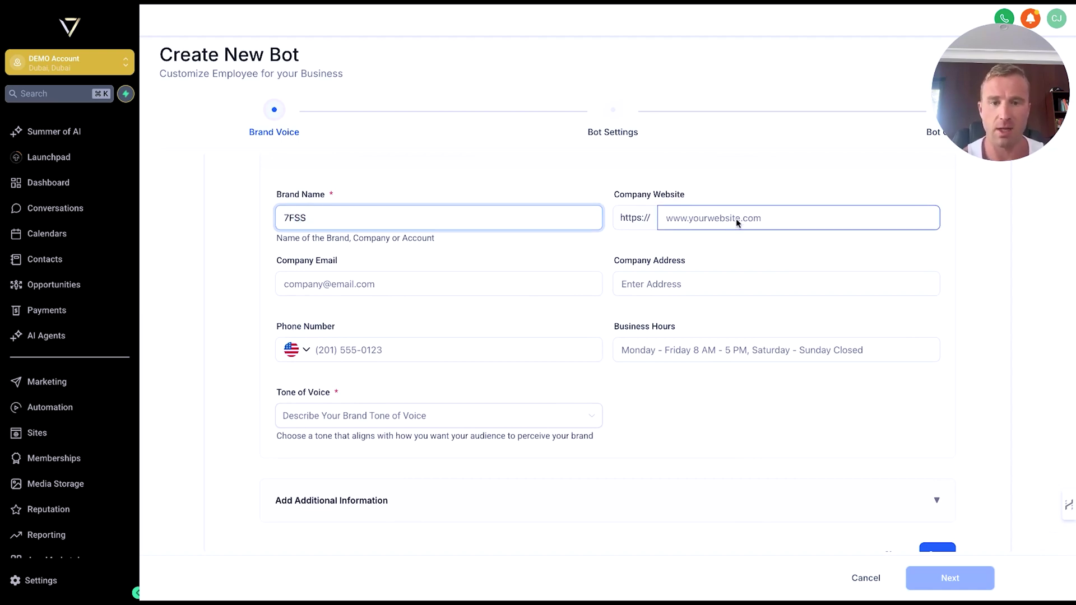
pyautogui.click(733, 223)
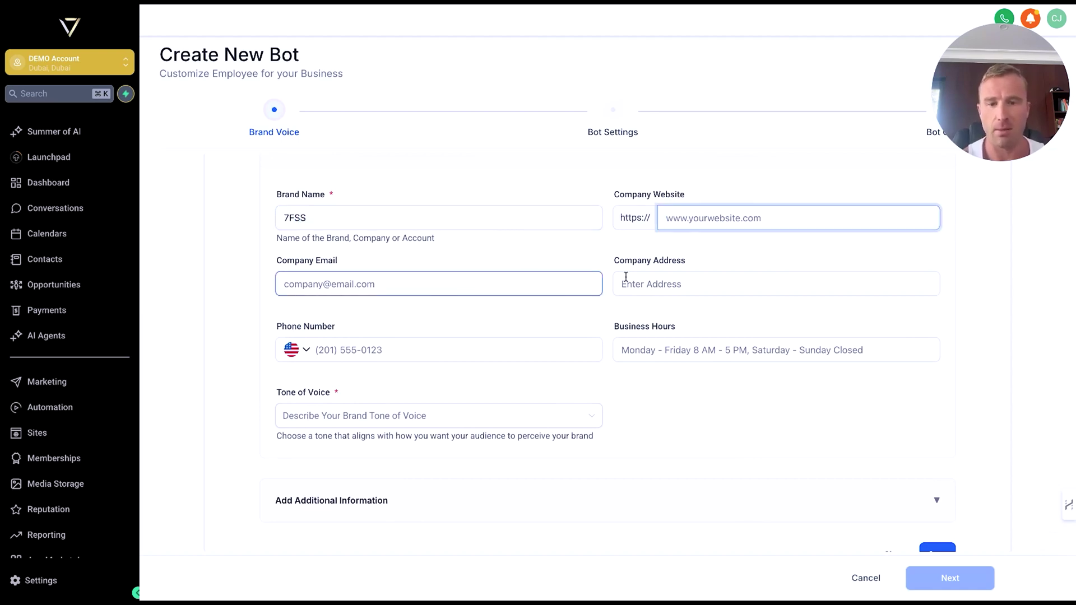
pyautogui.scroll(-1, 634, 328)
# Set Tone of Voice to Professional and expand the additional information fields.
pyautogui.click(431, 366)
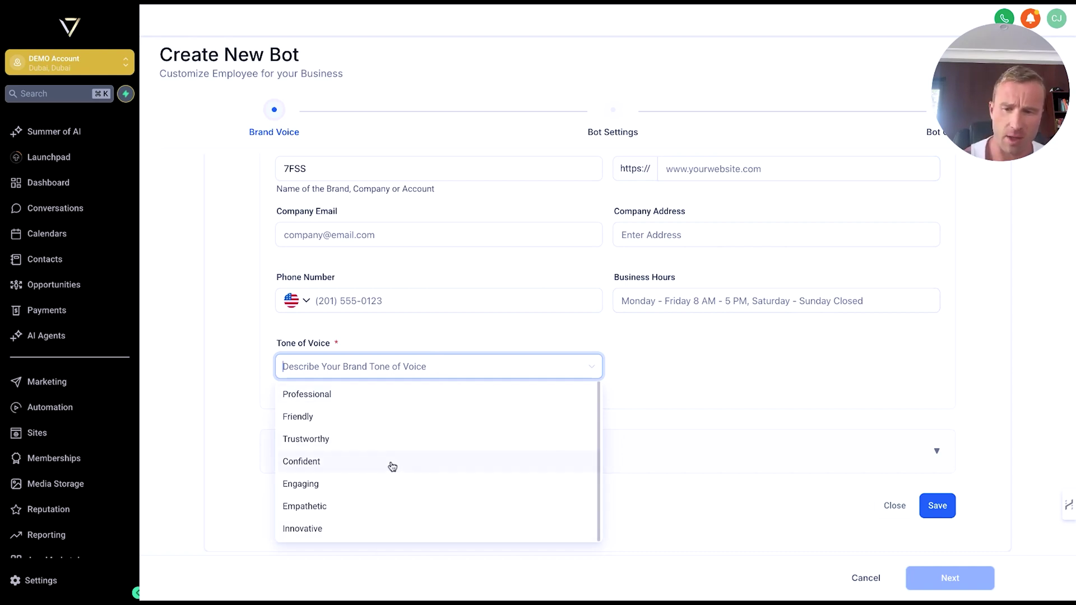
pyautogui.click(420, 396)
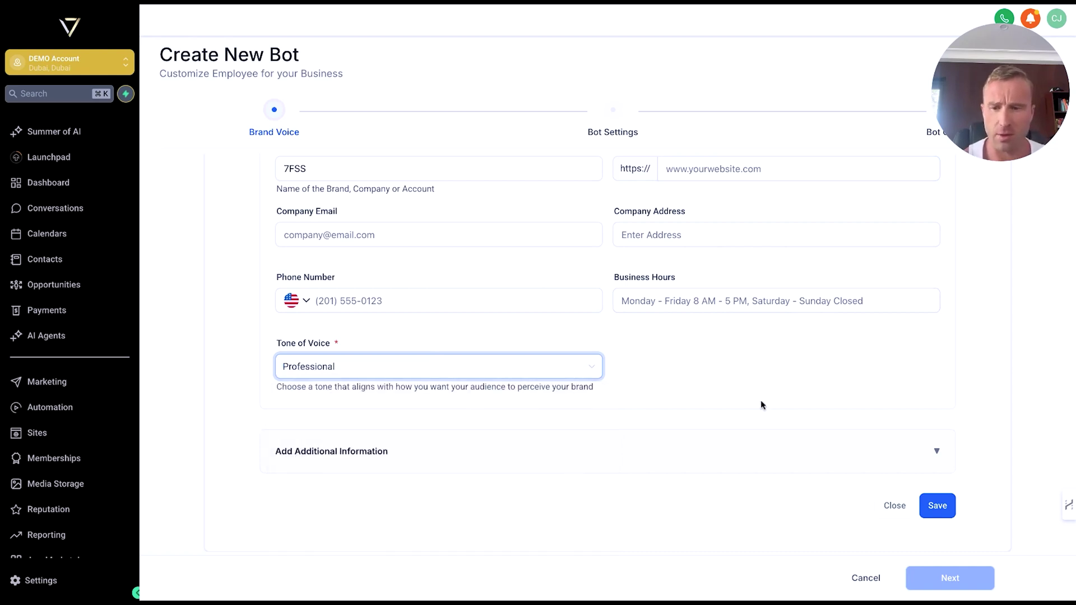
pyautogui.click(936, 451)
pyautogui.scroll(-8, 824, 423)
# Set Target Audience to 'Professional men looking to lose weight in the...'.
pyautogui.scroll(3, 699, 383)
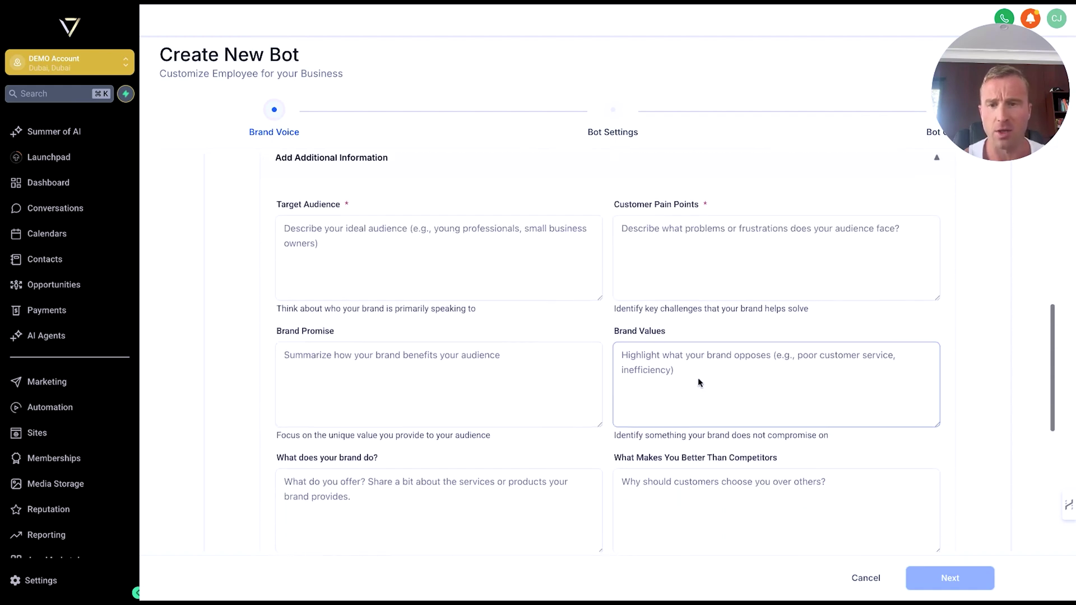
pyautogui.click(500, 272)
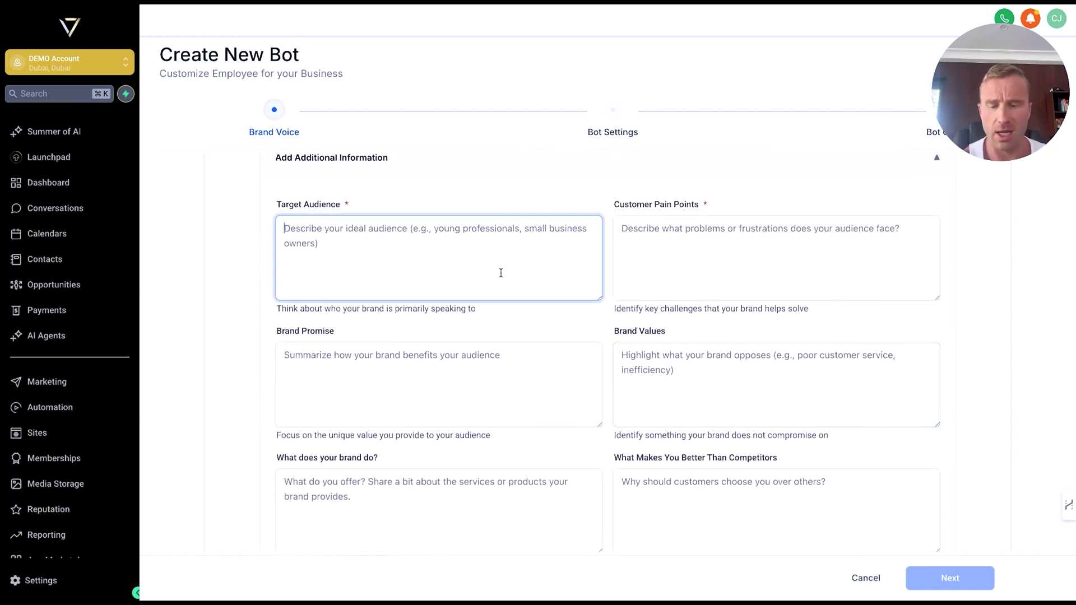
pyautogui.write('PEOPLE')
pyautogui.hotkey('ctrl', 'a')
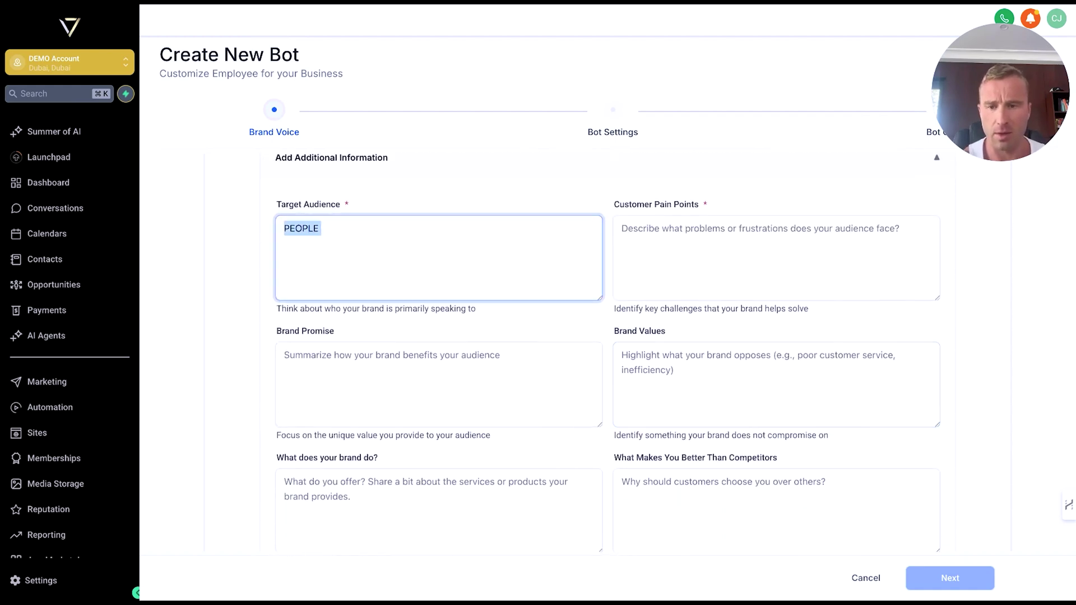
pyautogui.press('BackSpace')
pyautogui.write('Professional me')
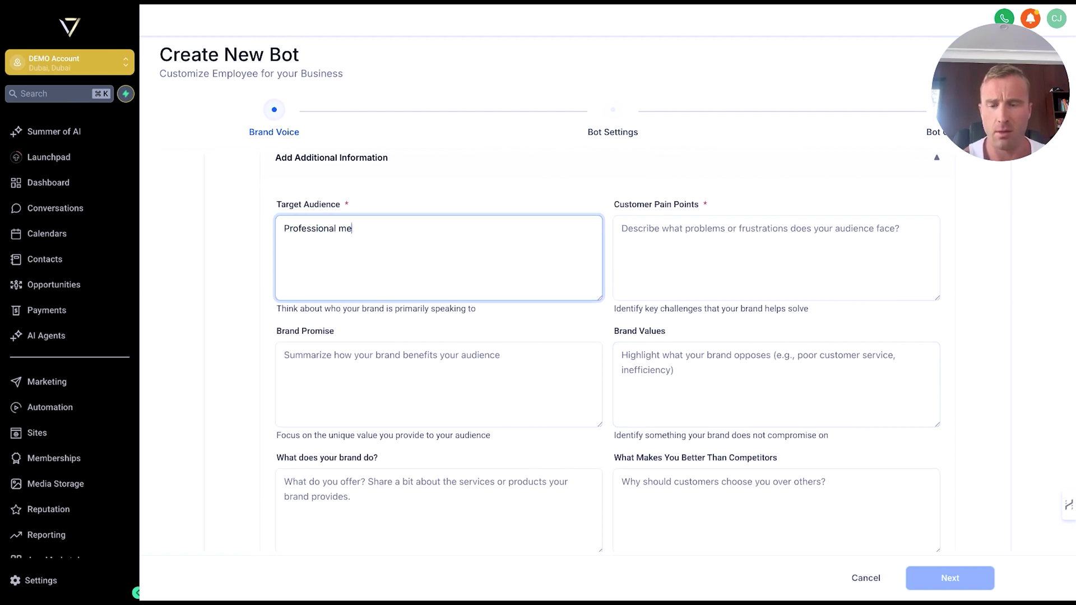
pyautogui.write('n looking to los')
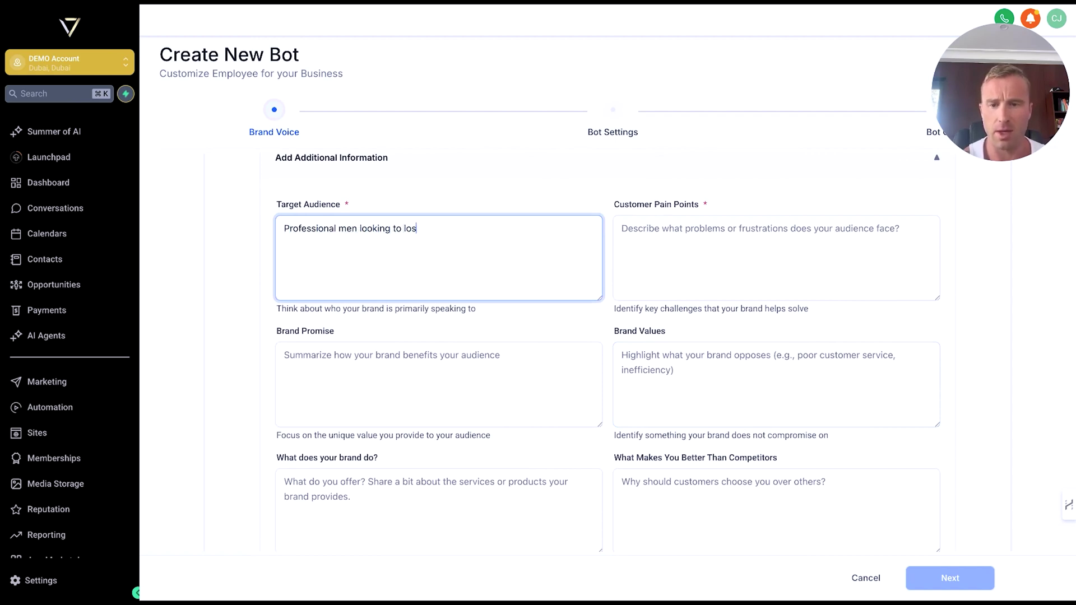
pyautogui.write('e weight in there 30s')
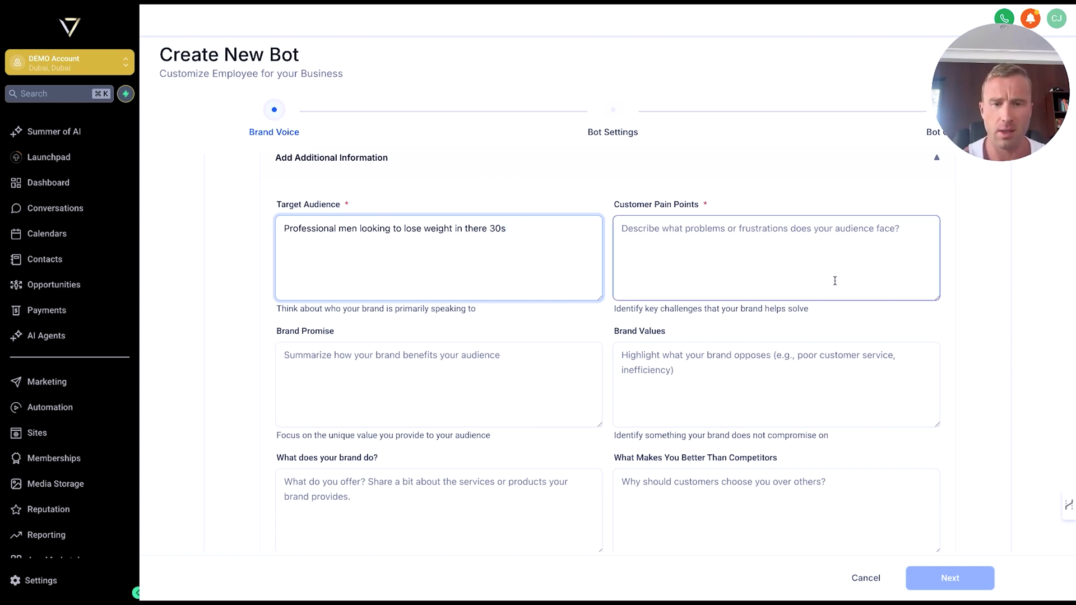
# Enter Customer Pain Points: lack of confidence, low energy, overweight and in emotional pain.
pyautogui.click(816, 274)
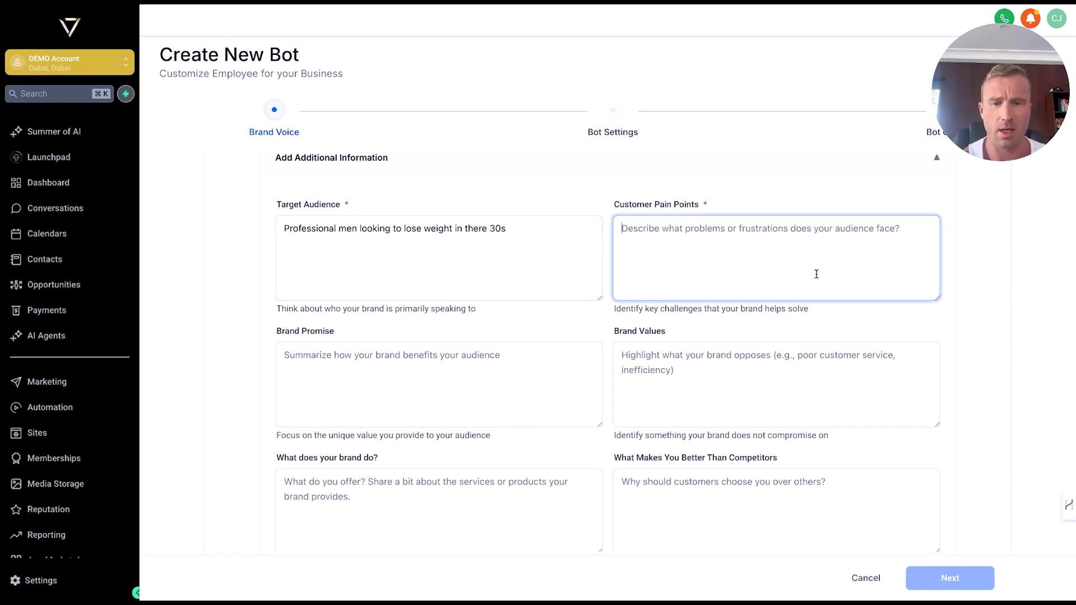
pyautogui.write('lack of confidence, low en')
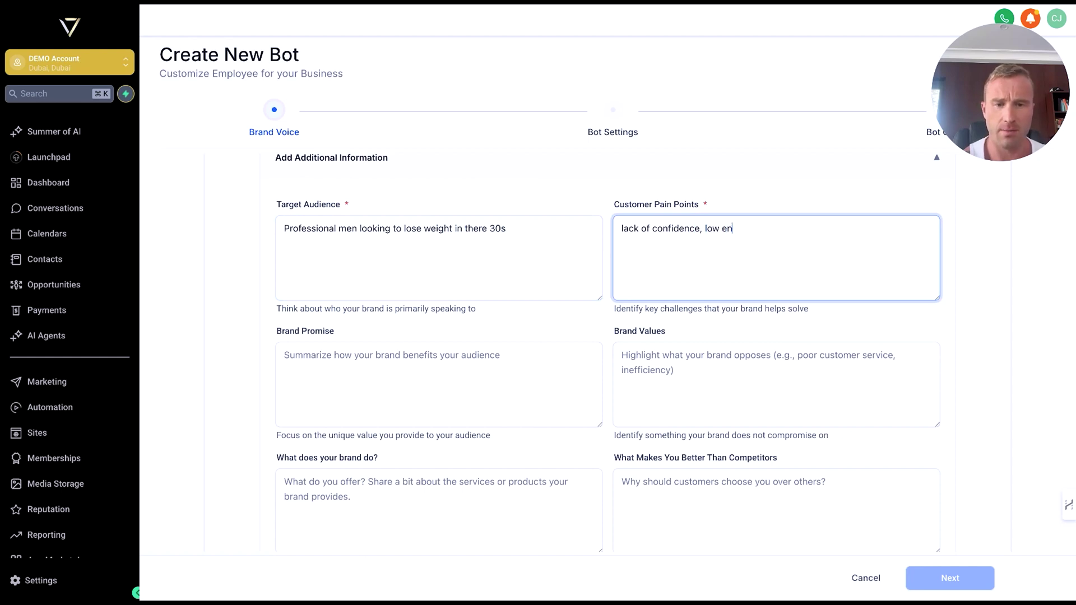
pyautogui.write('ergy, overweight ')
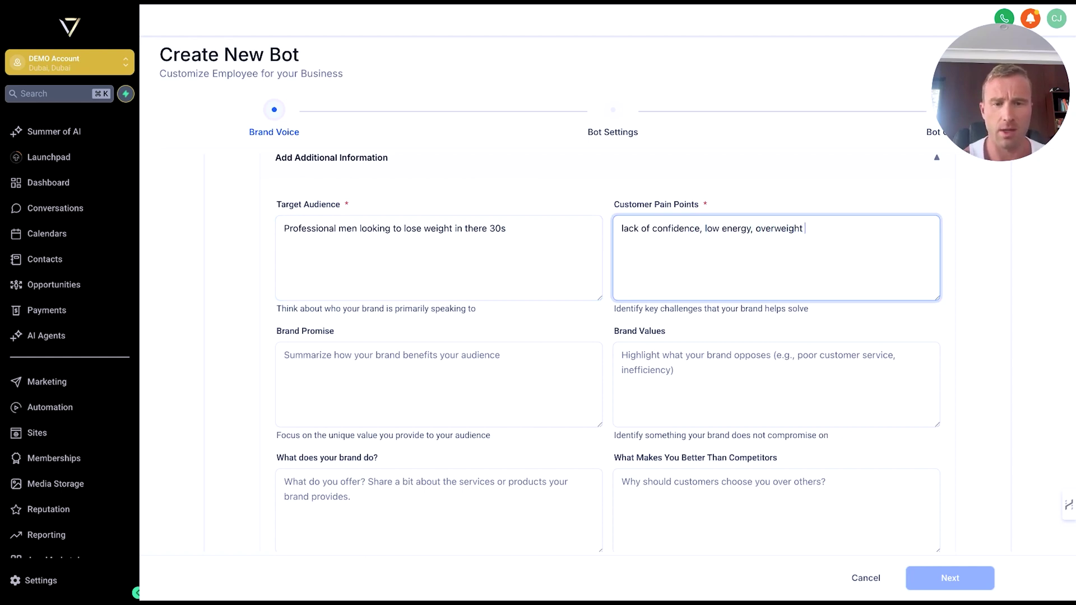
pyautogui.write('and in emotional pain')
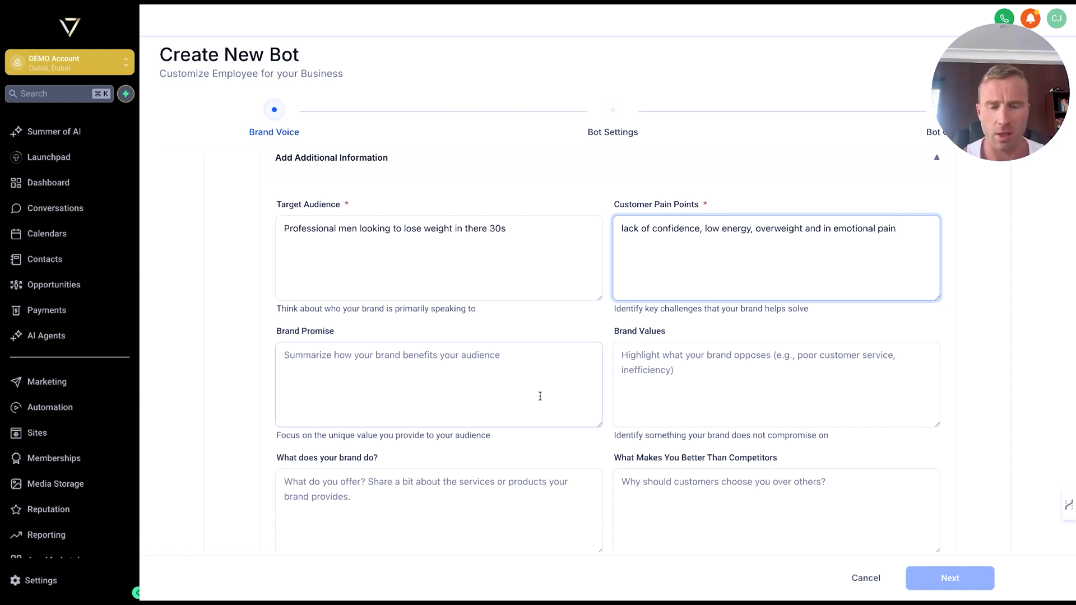
pyautogui.click(508, 388)
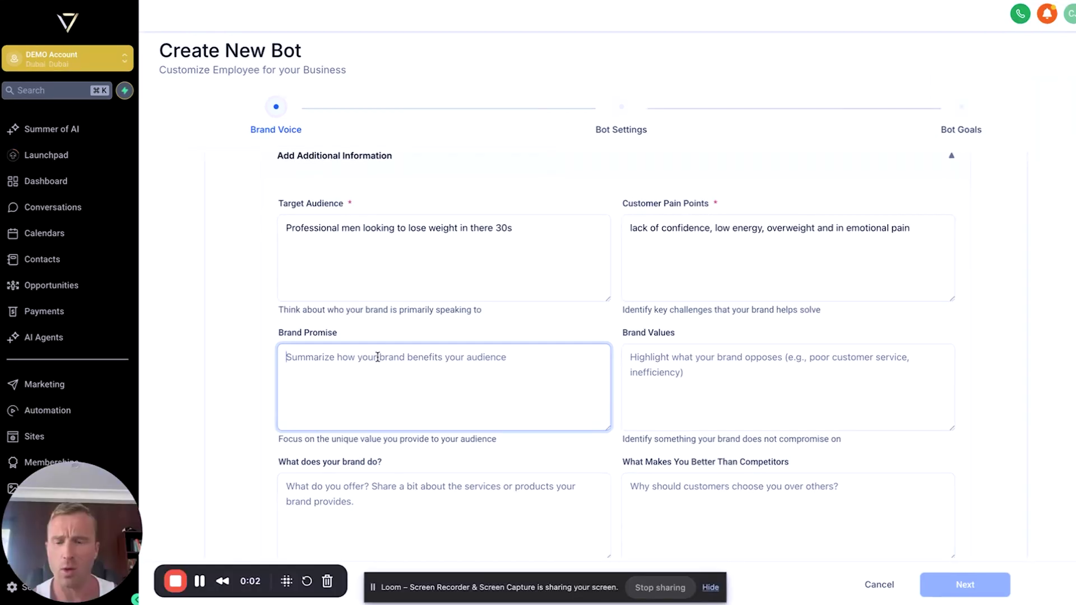
pyautogui.doubleClick(315, 335)
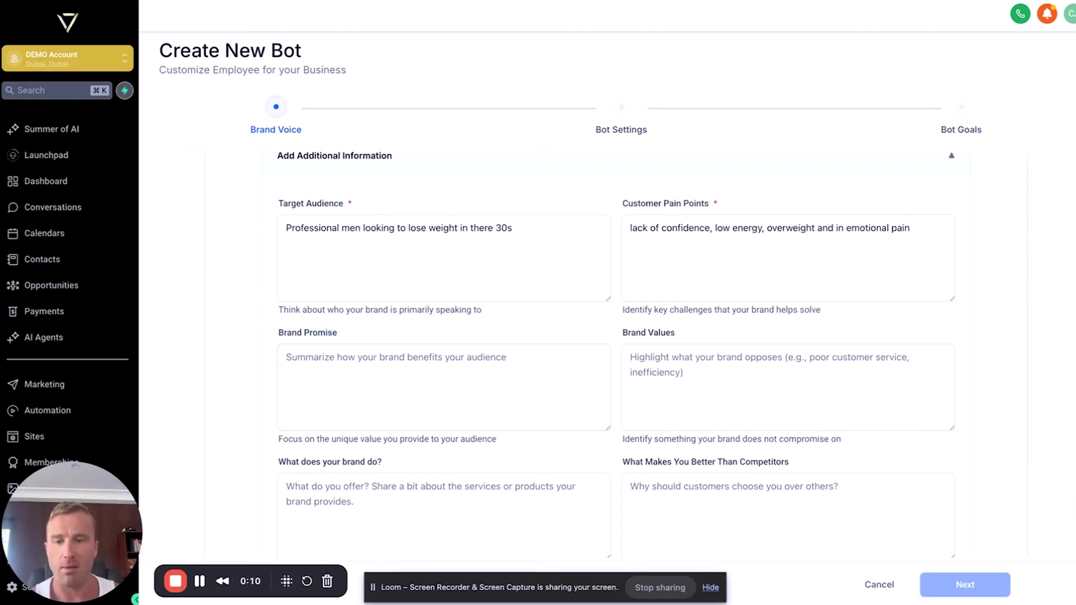
pyautogui.hotkey('ctrl', 'Tab')
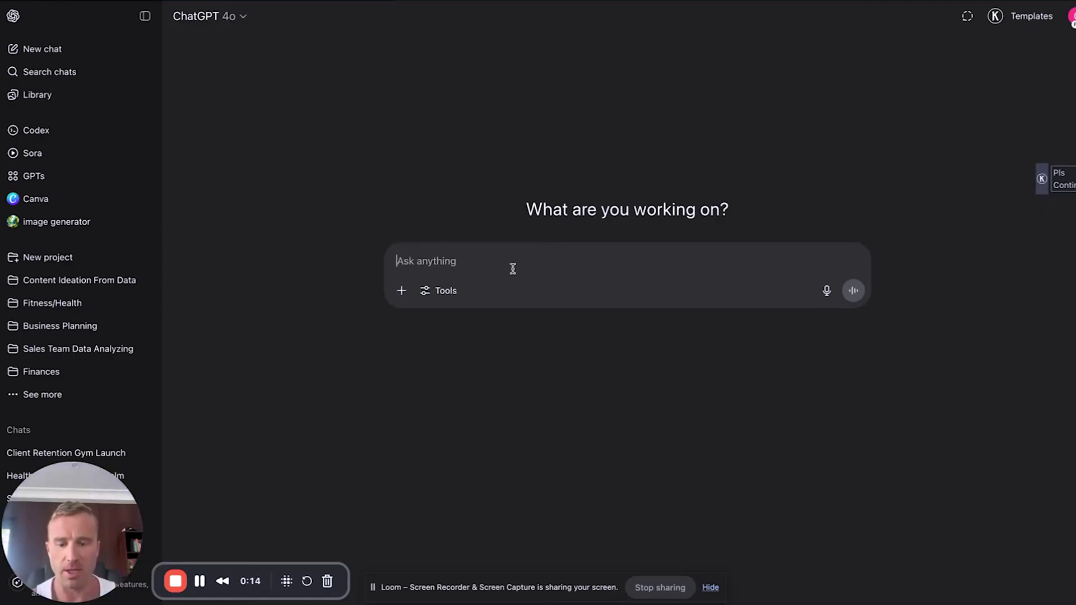
# Draft a ChatGPT request for the best prompt to fill GoHighLevel's Brand Values AI field.
pyautogui.write('write me the ')
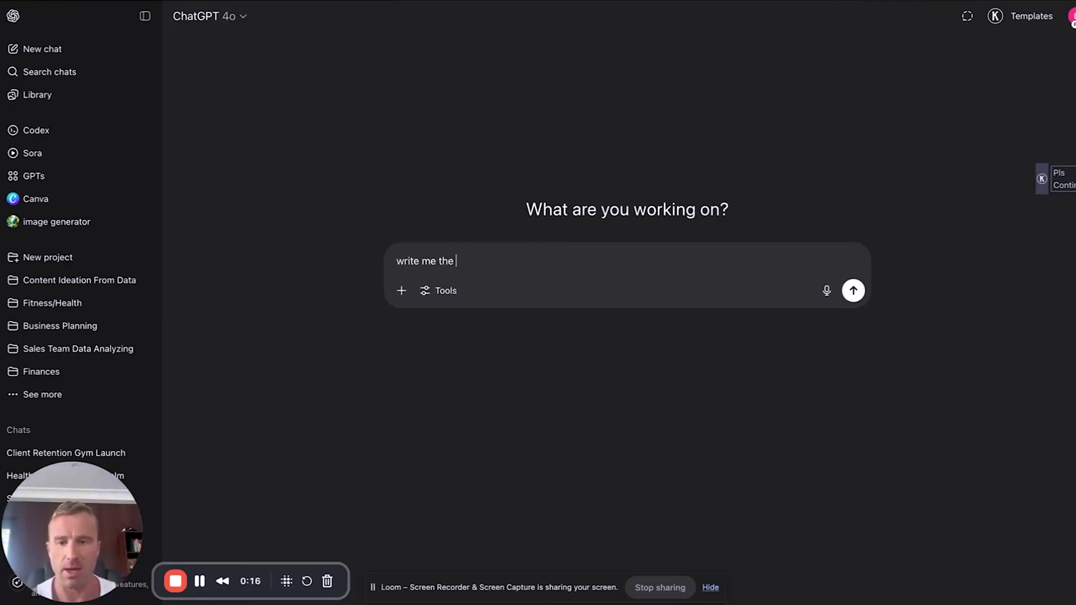
pyautogui.write('best pormpt')
pyautogui.press('BackSpace')
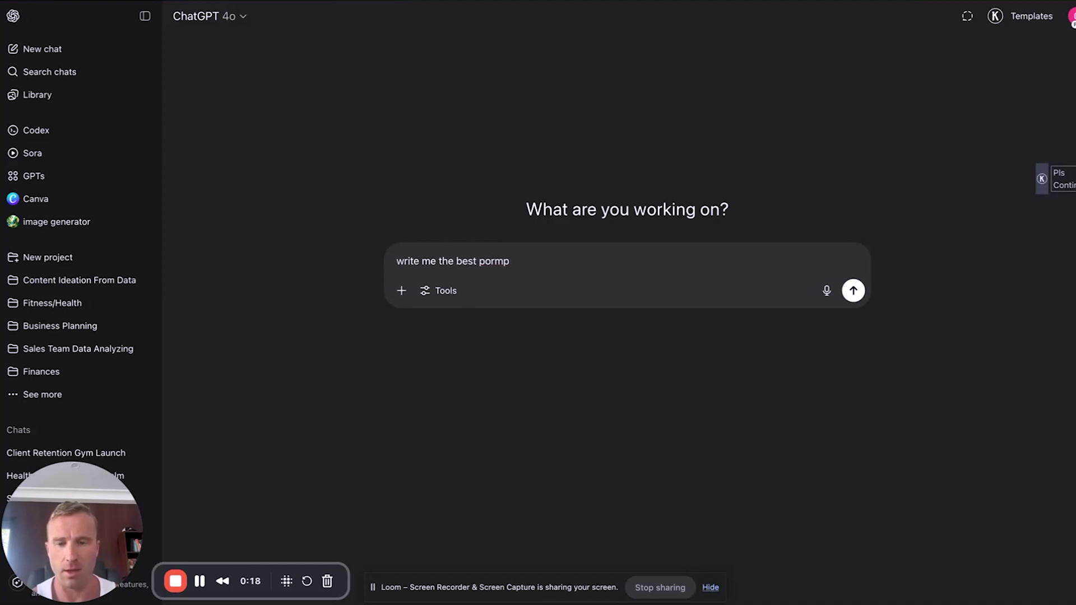
pyautogui.press('BackSpace')
pyautogui.press('BackSpace')
pyautogui.press('BackSpace')
pyautogui.press('BackSpace')
pyautogui.write('rompt of infro')
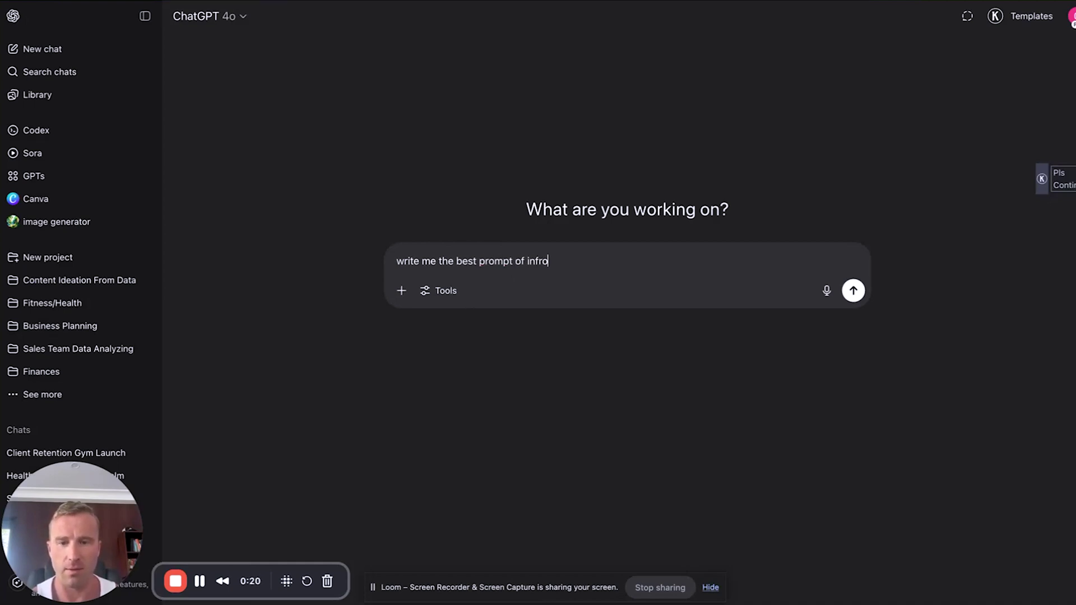
pyautogui.press('BackSpace')
pyautogui.press('BackSpace')
pyautogui.press('BackSpace')
pyautogui.write('formation i can')
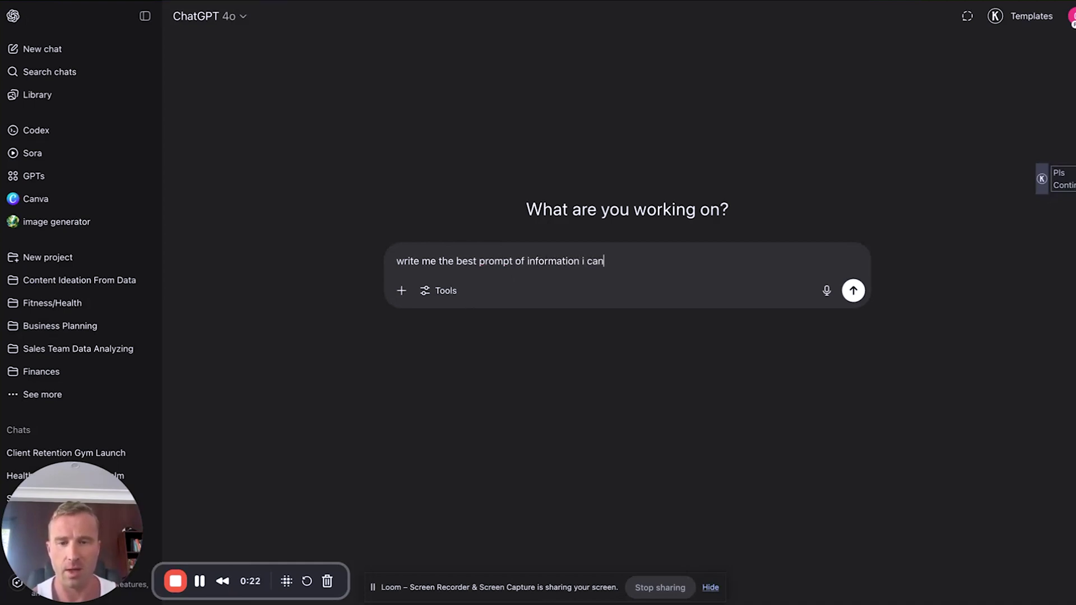
pyautogui.write(' provide to fill')
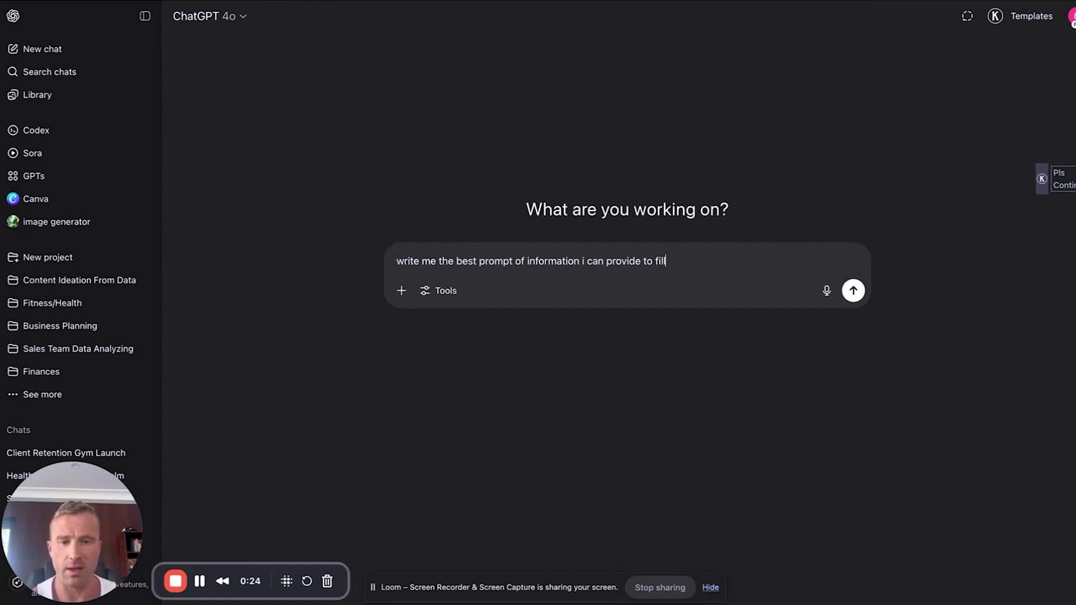
pyautogui.write(' in the AI sectio')
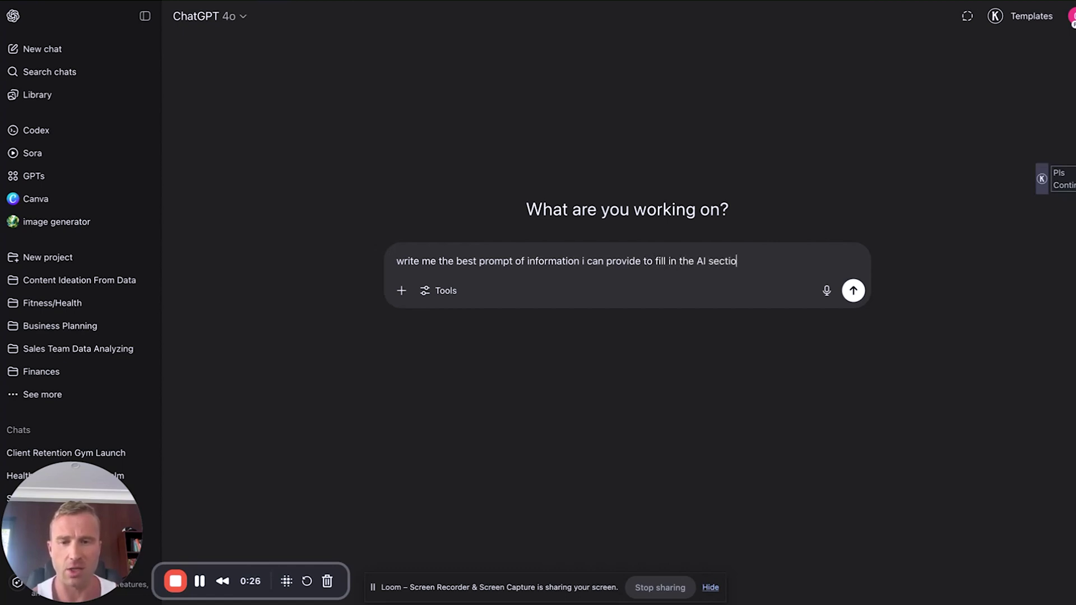
pyautogui.write('n of')
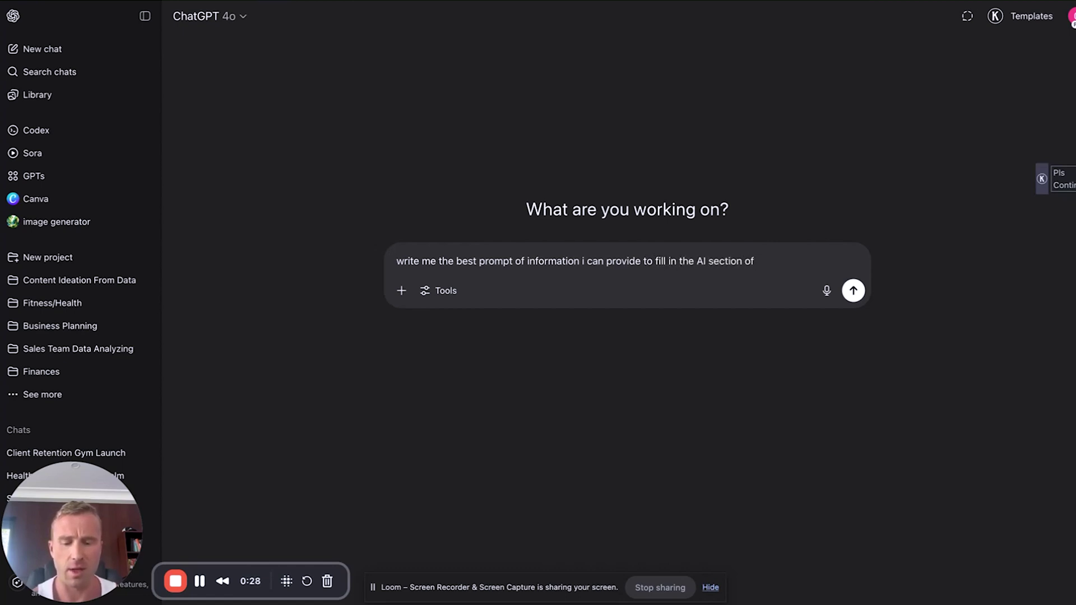
pyautogui.write(' Go high level f')
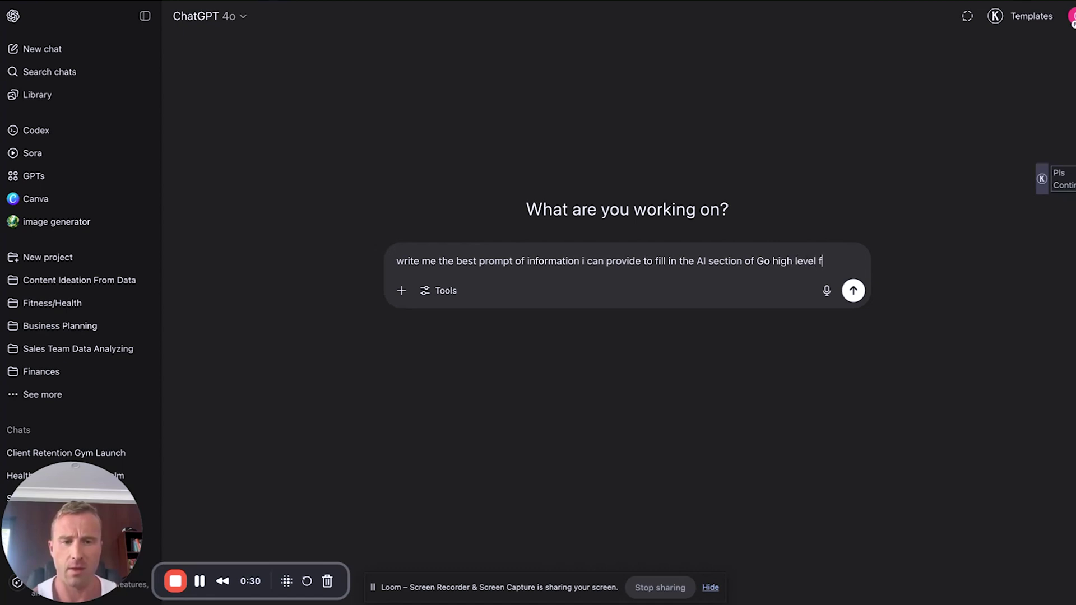
pyautogui.write('or Brand Values')
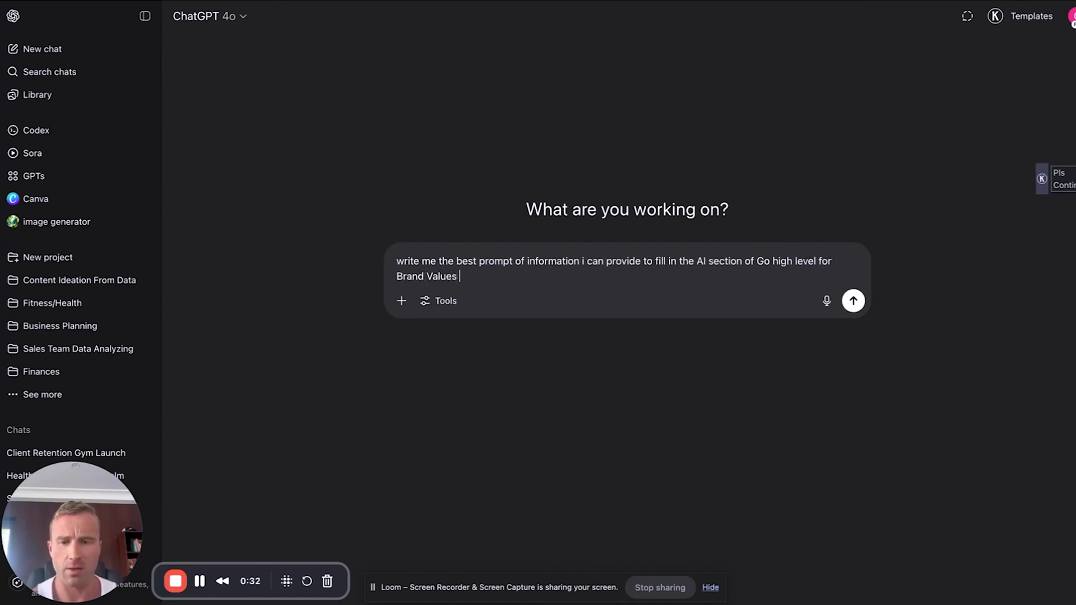
# Add Brand Promise to the request plus a line asking for a specific fill-in prompt for each.
pyautogui.hotkey('ctrl', 'Tab')
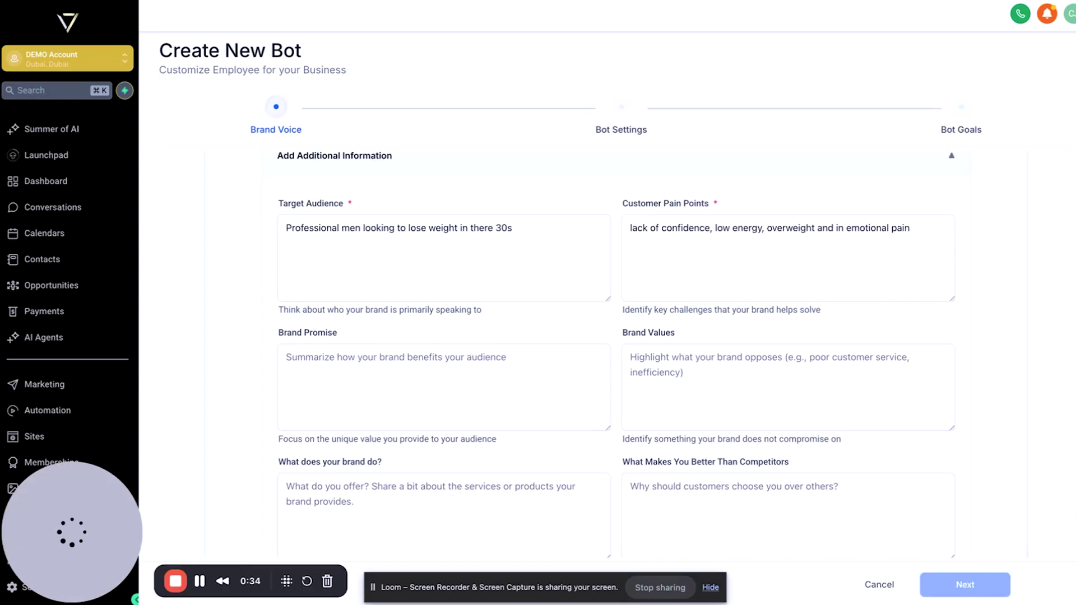
pyautogui.hotkey('ctrl', 'shift', 'Tab')
pyautogui.write(', Brand')
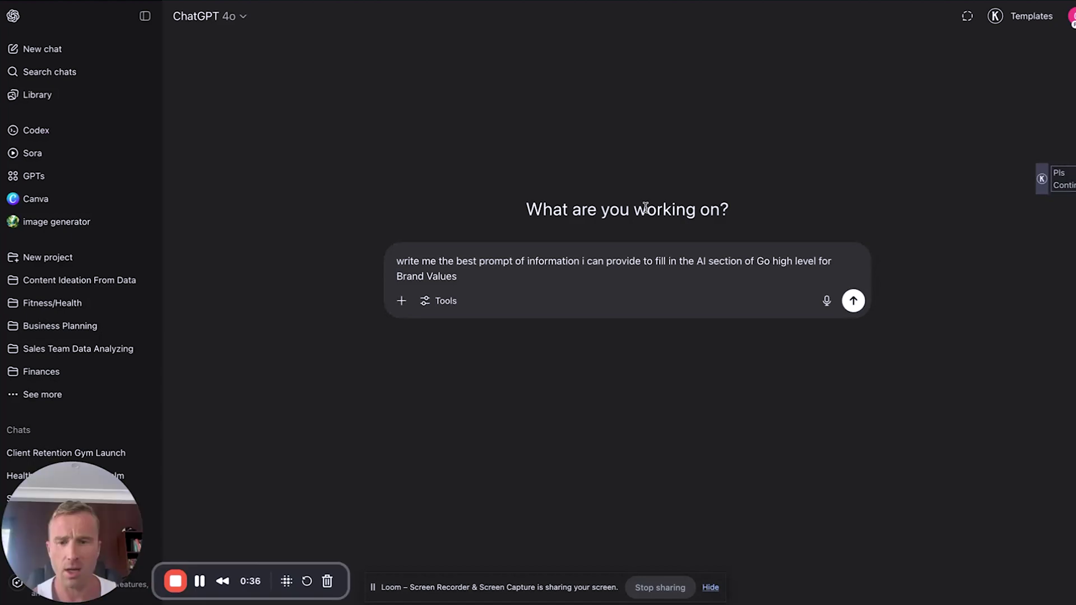
pyautogui.write(' Promise')
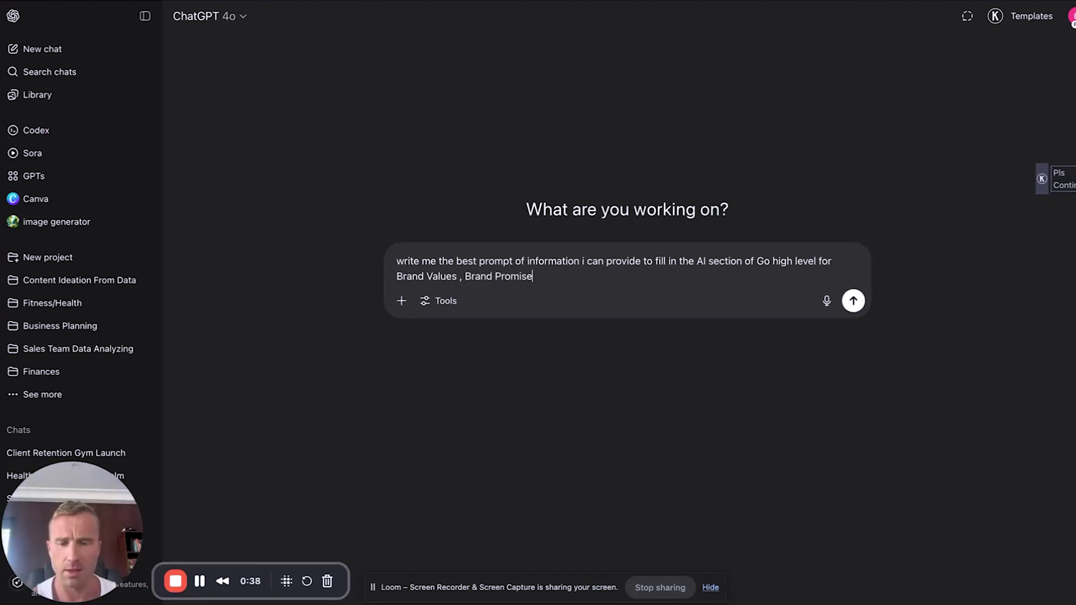
pyautogui.hotkey('ctrl', 'Tab')
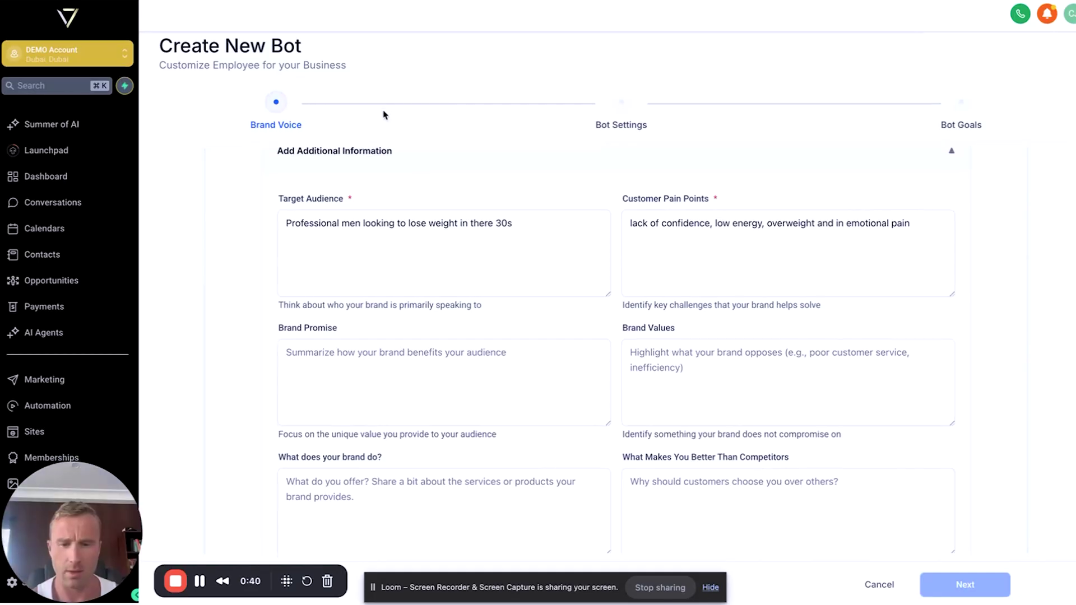
pyautogui.scroll(-1, 383, 222)
pyautogui.scroll(-2, 383, 222)
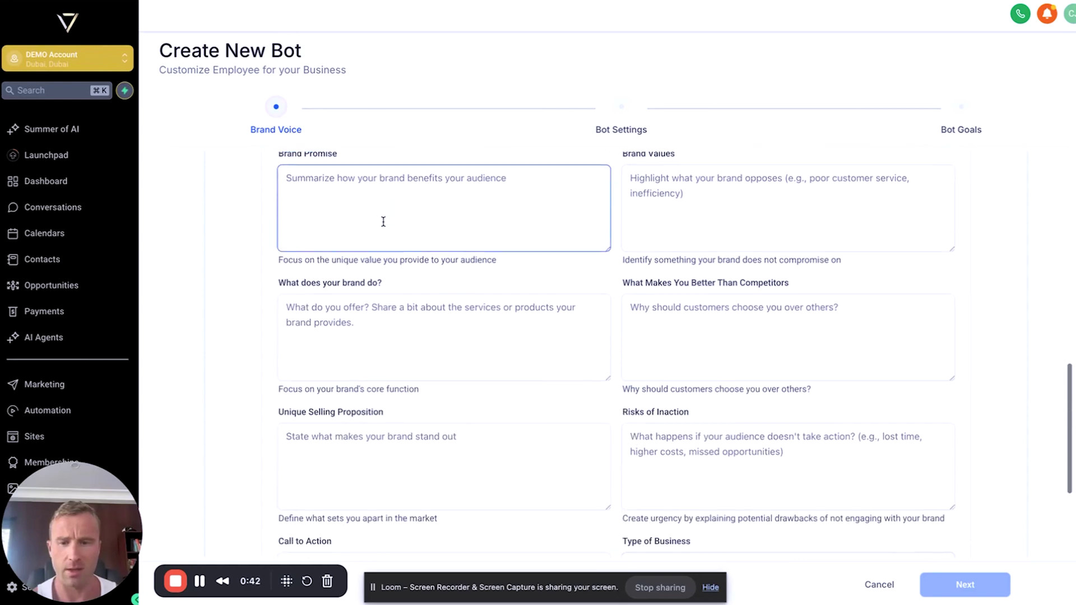
pyautogui.hotkey('ctrl', 'Tab')
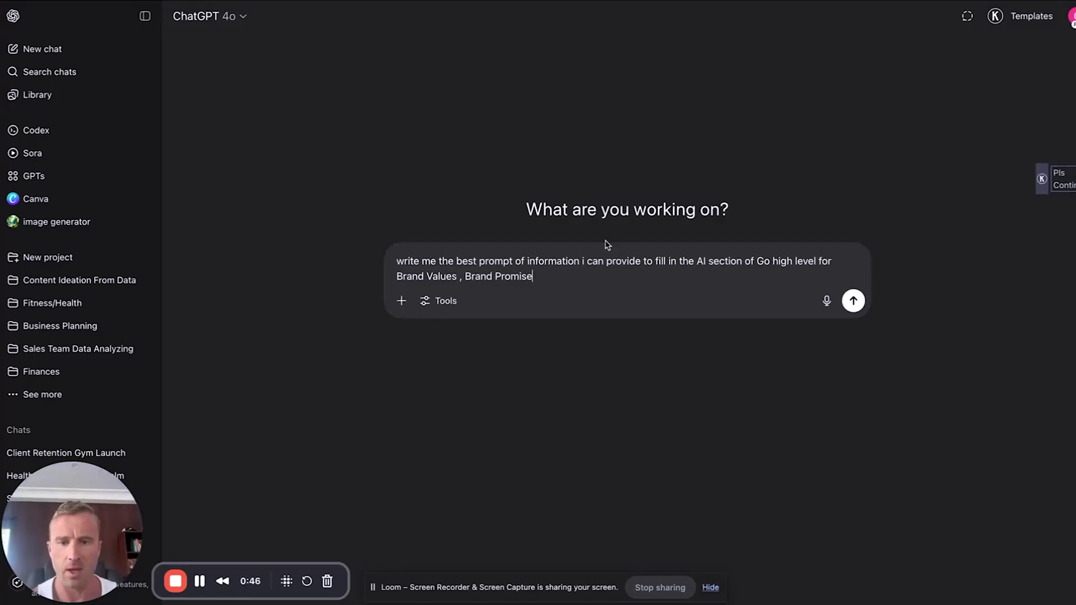
pyautogui.hotkey('shift', 'Return')
pyautogui.hotkey('shift', 'Return')
pyautogui.write('Give me a pr')
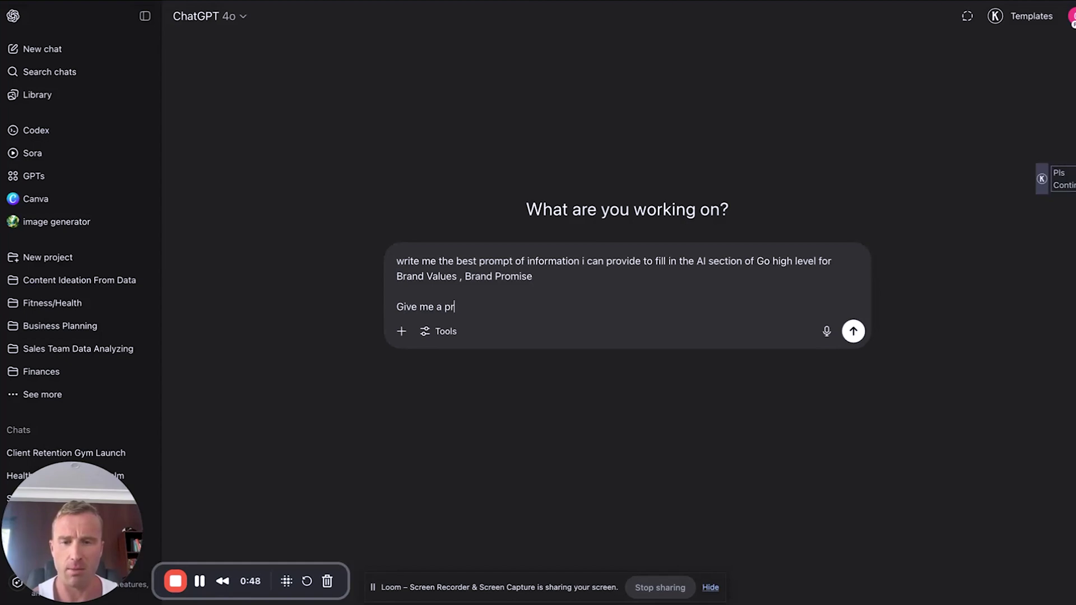
pyautogui.write('ompt for each of them')
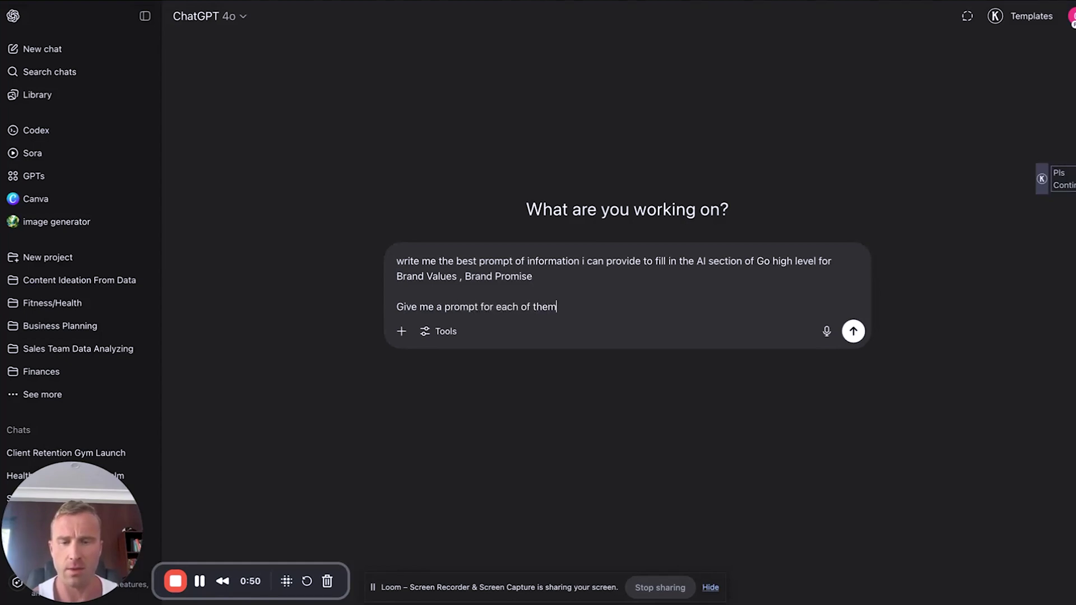
pyautogui.write(' and make it specific where i ')
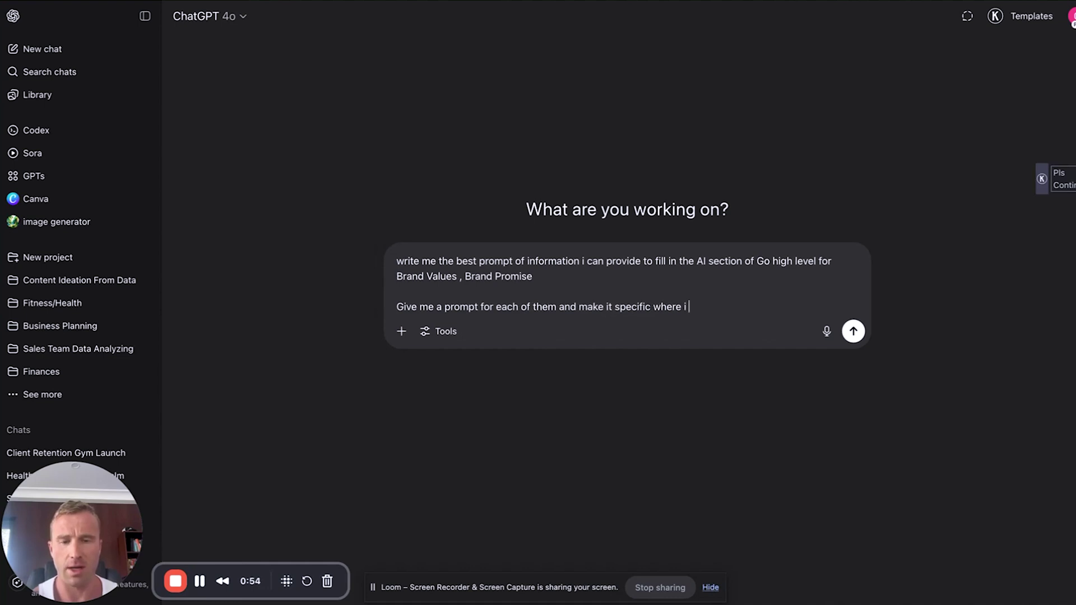
pyautogui.write('need to fill in the')
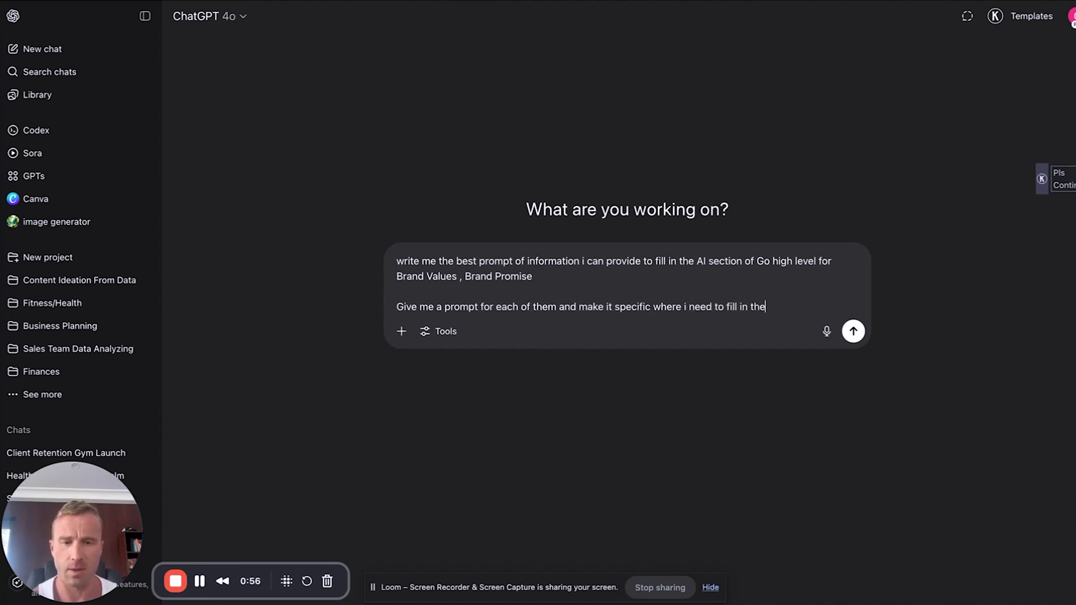
pyautogui.write(' information')
# Send the request, read ChatGPT's Brand Values and Brand Promise prompts, then return to GoHighLevel.
pyautogui.press('Return')
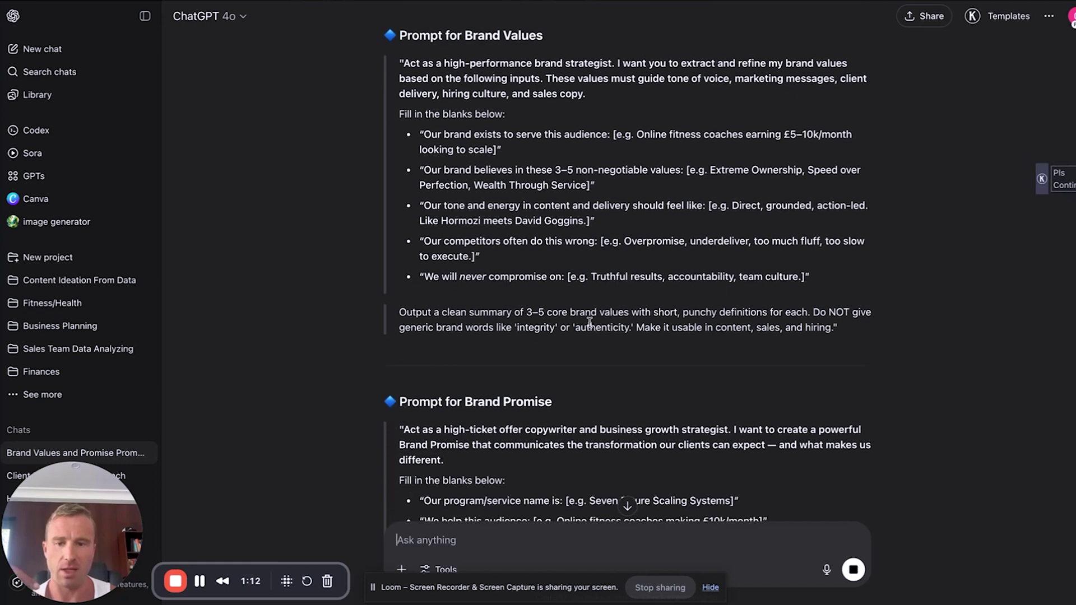
pyautogui.moveTo(829, 266); pyautogui.dragTo(458, 115)
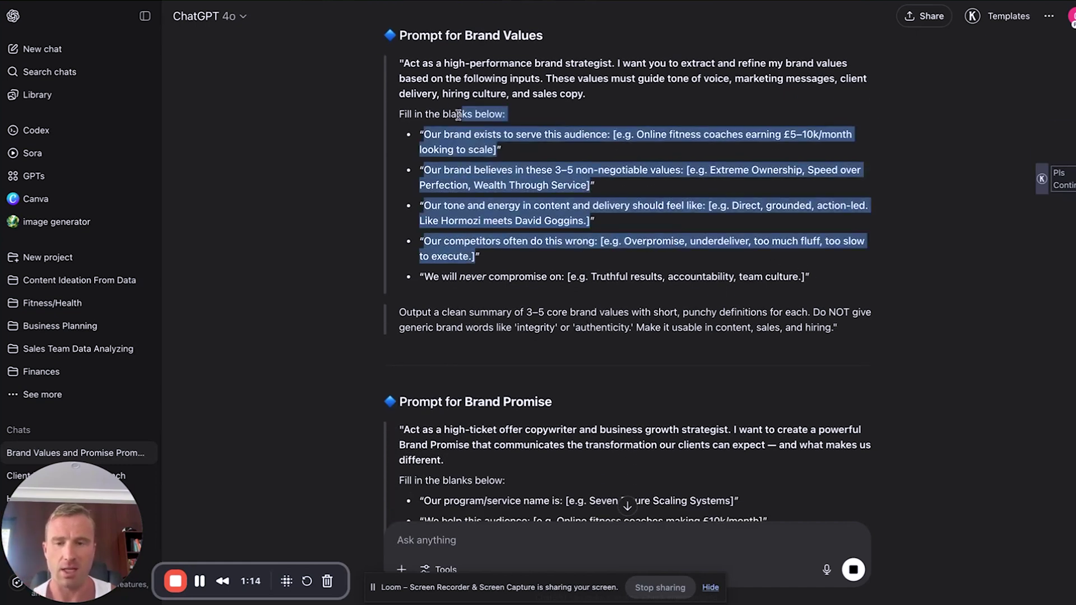
pyautogui.click(471, 129)
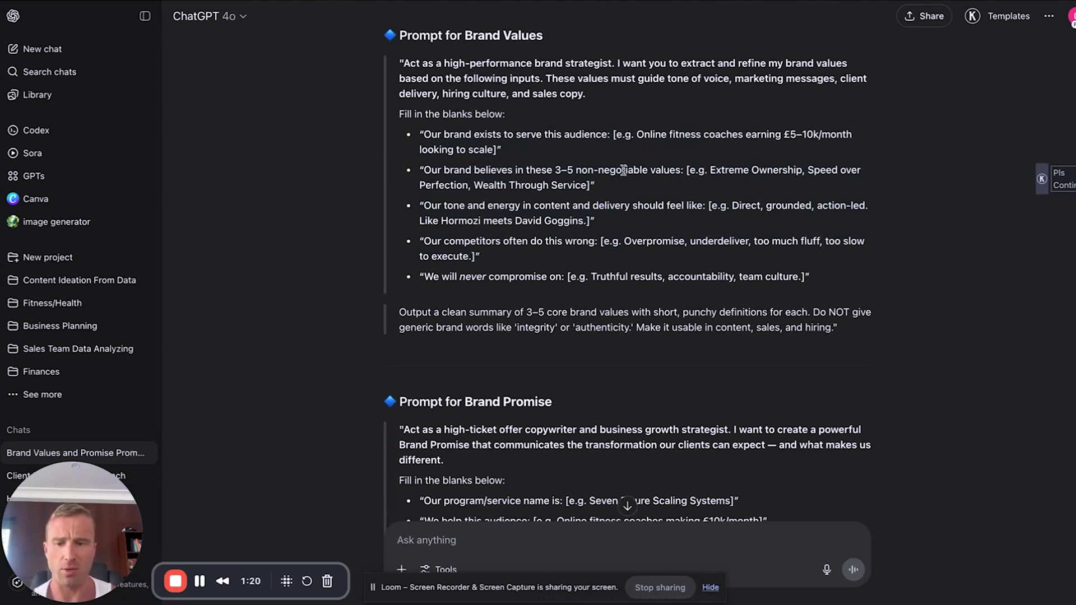
pyautogui.scroll(-1, 624, 171)
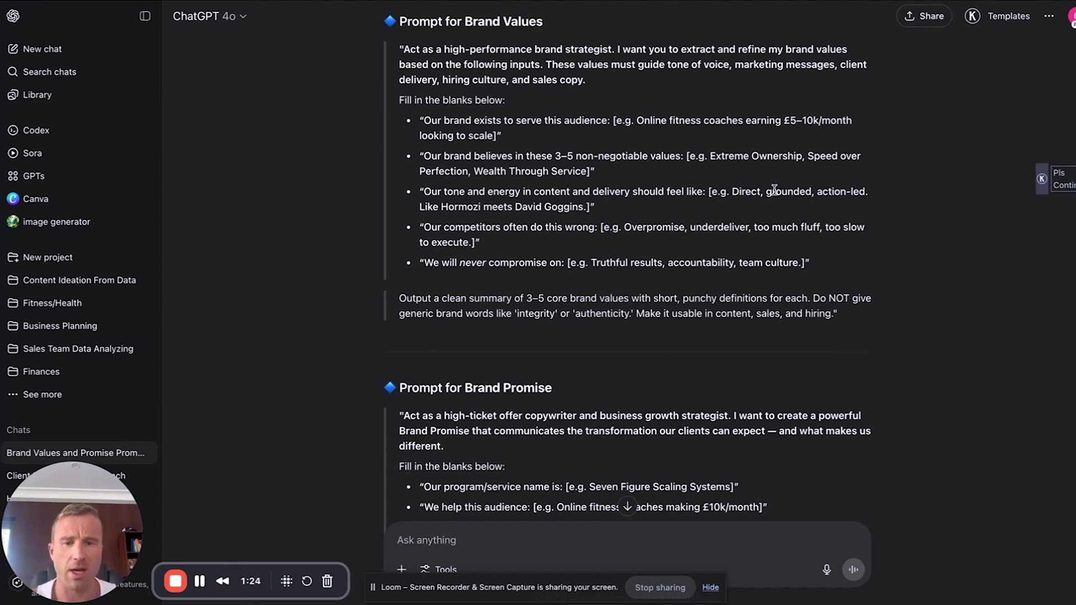
pyautogui.scroll(-1, 491, 201)
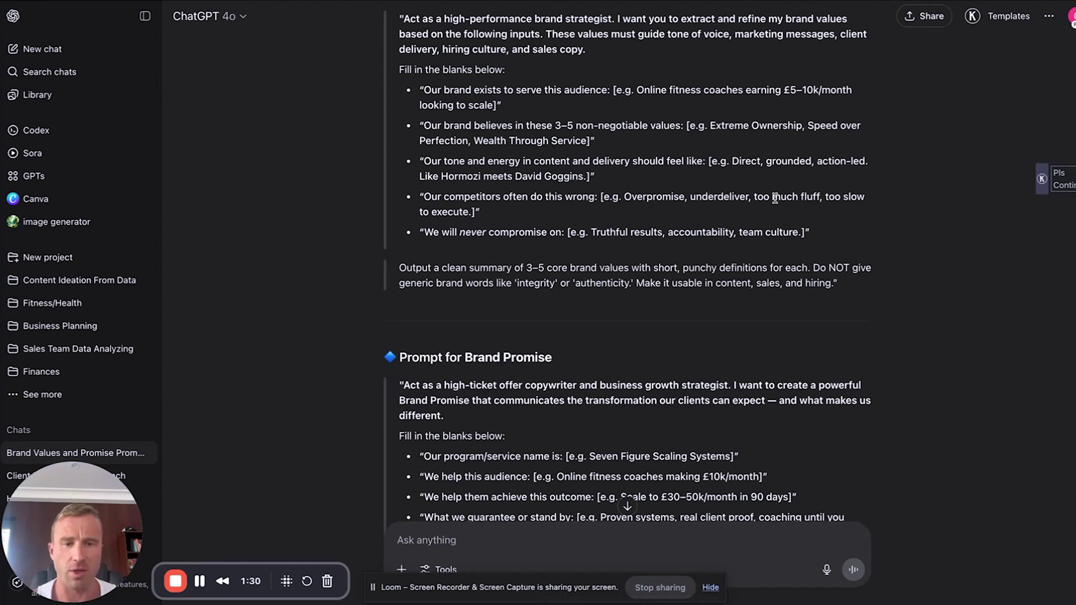
pyautogui.scroll(-1, 775, 198)
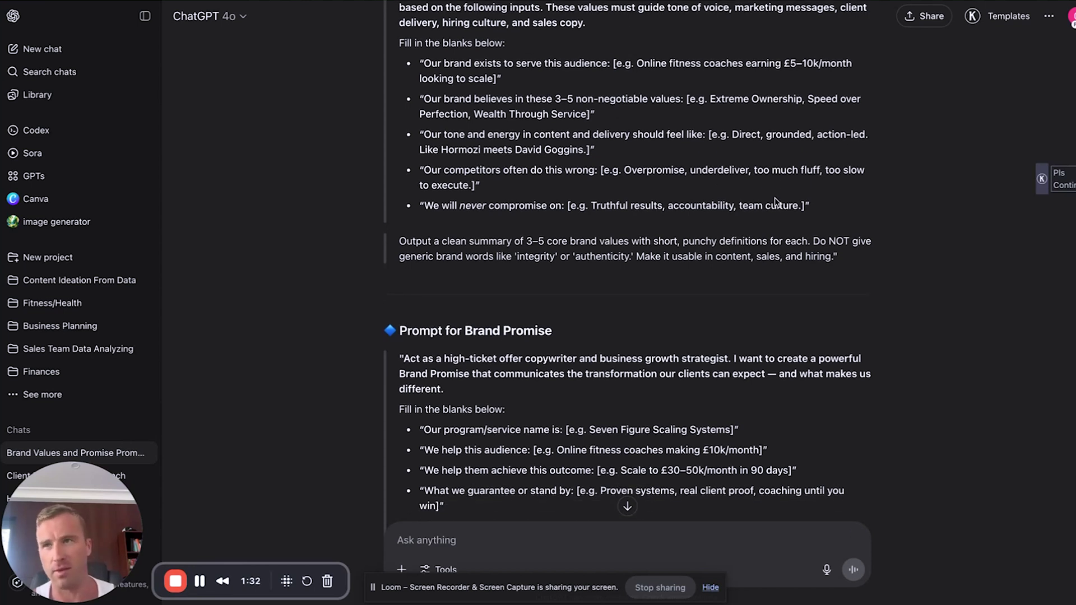
pyautogui.scroll(-4, 775, 200)
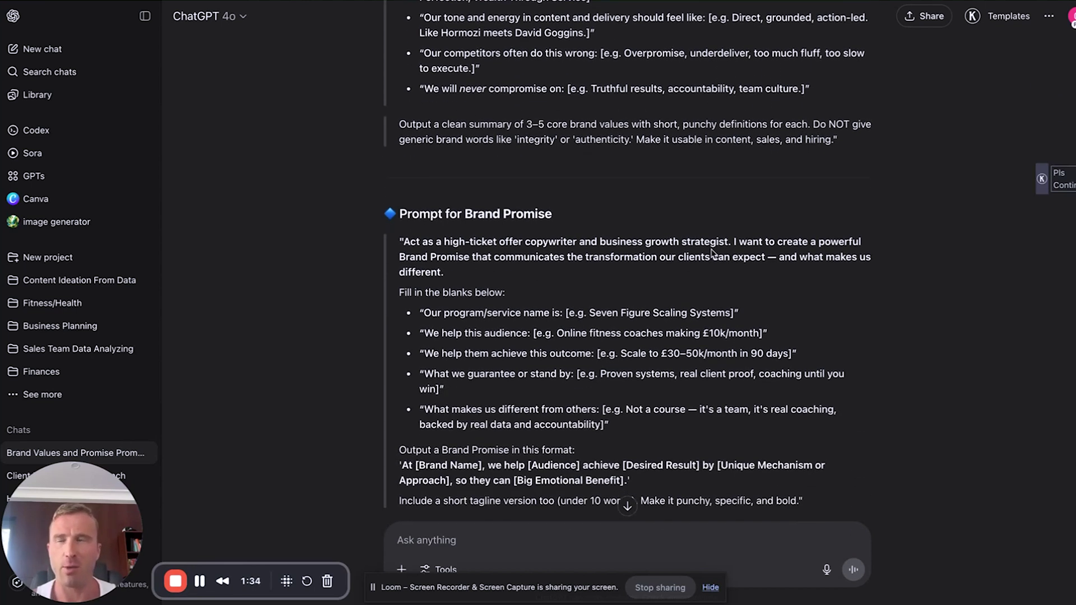
pyautogui.scroll(-2, 711, 253)
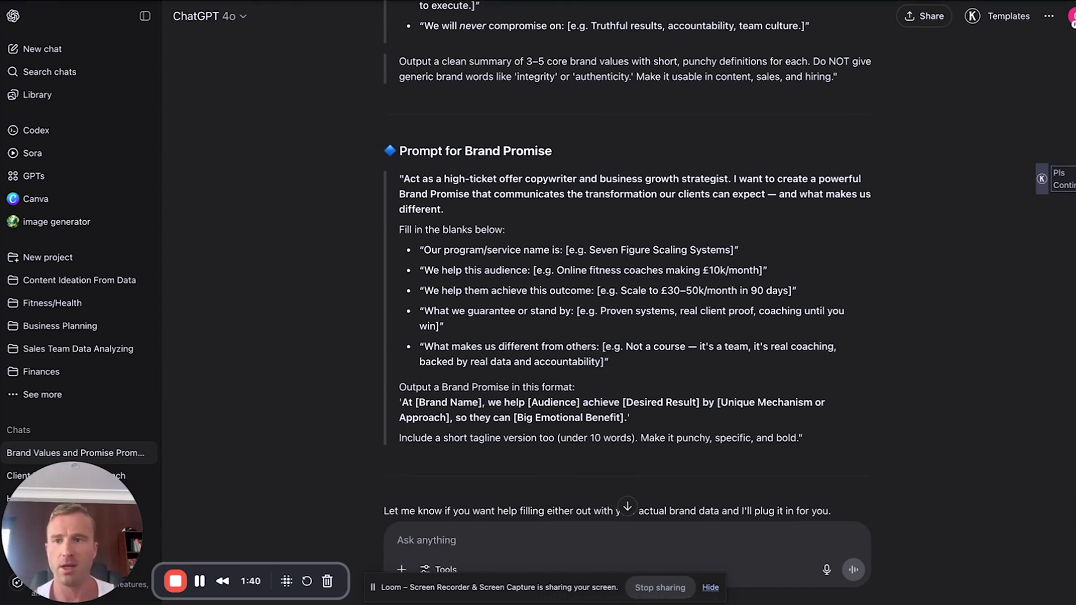
pyautogui.press('super+Tab')
pyautogui.scroll(-3, 470, 339)
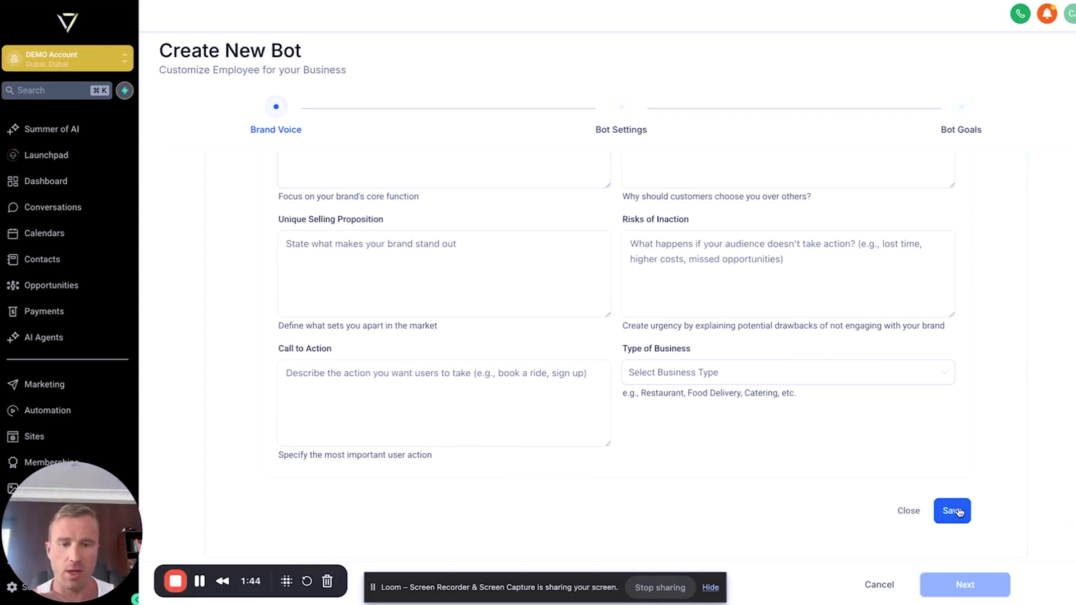
# Set Type of Business to Personal Trainer and save the 7FSS brand voice.
pyautogui.click(794, 372)
pyautogui.click(806, 372)
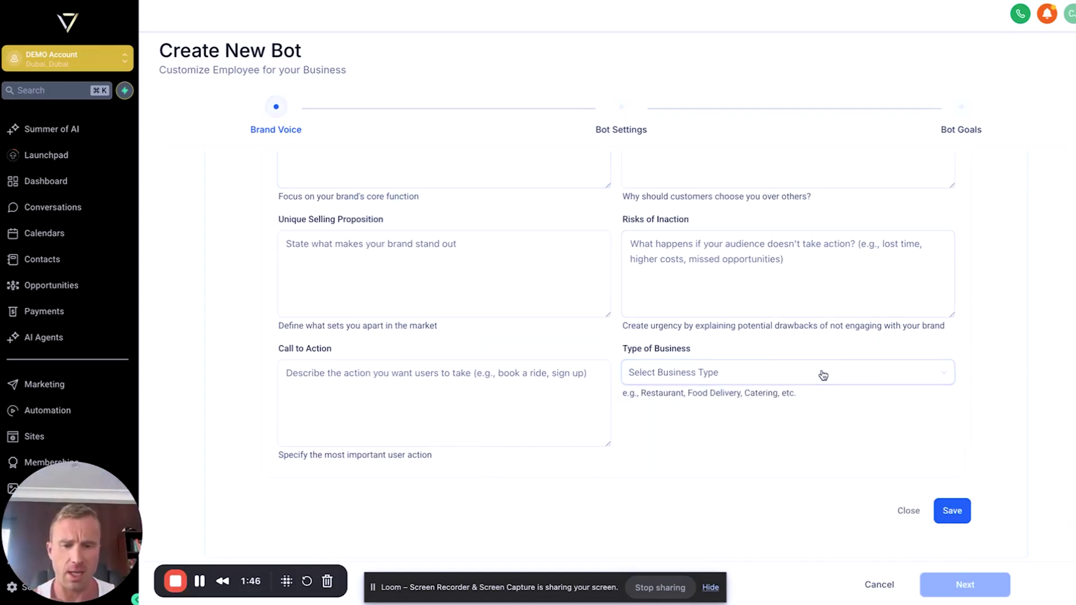
pyautogui.click(819, 373)
pyautogui.write('per')
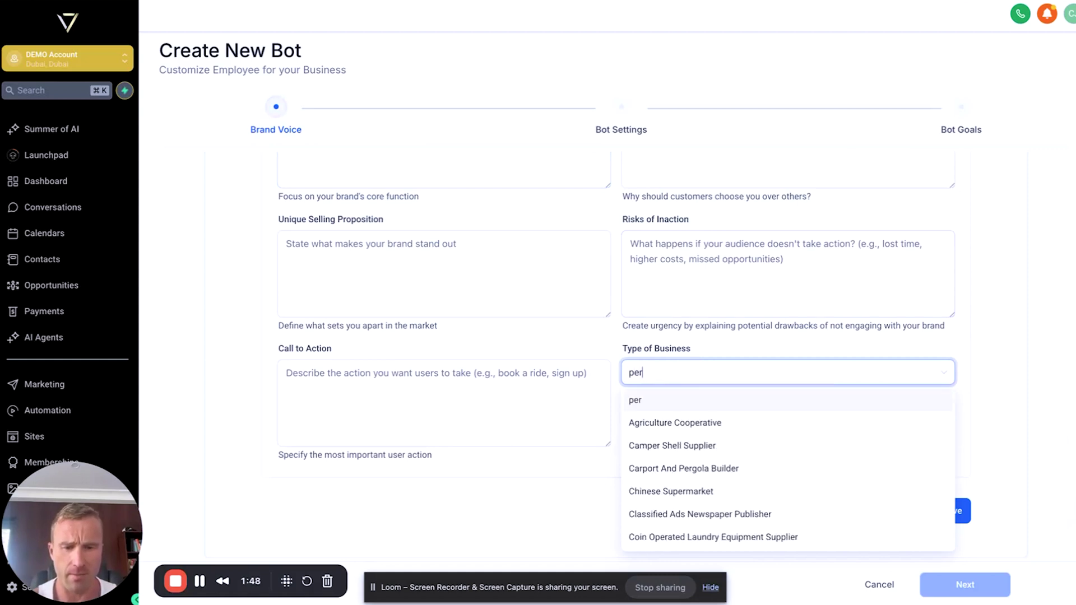
pyautogui.write('sonal tra')
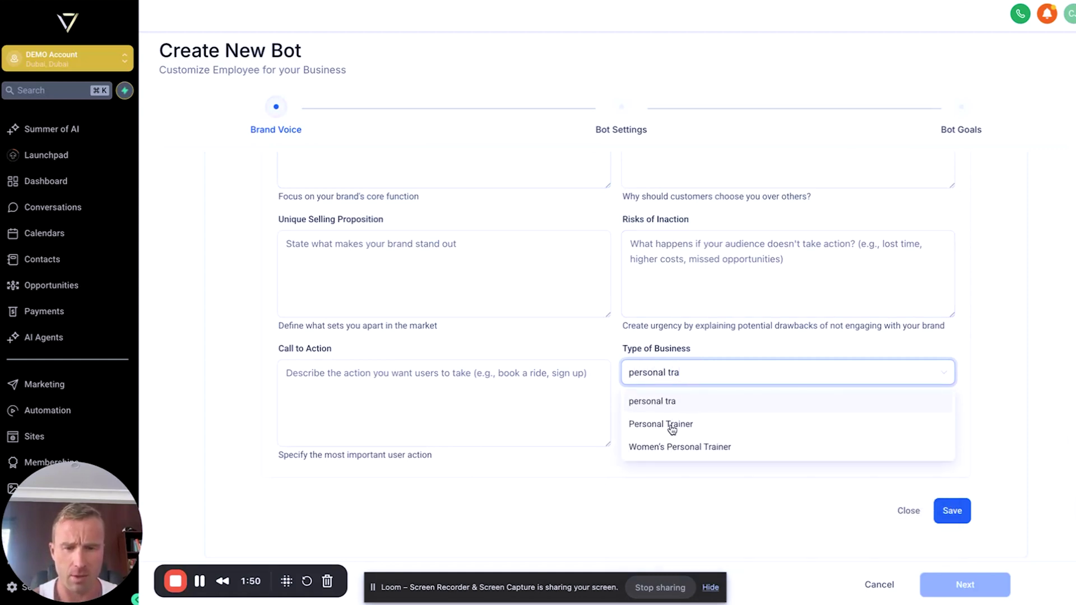
pyautogui.click(673, 432)
pyautogui.click(951, 511)
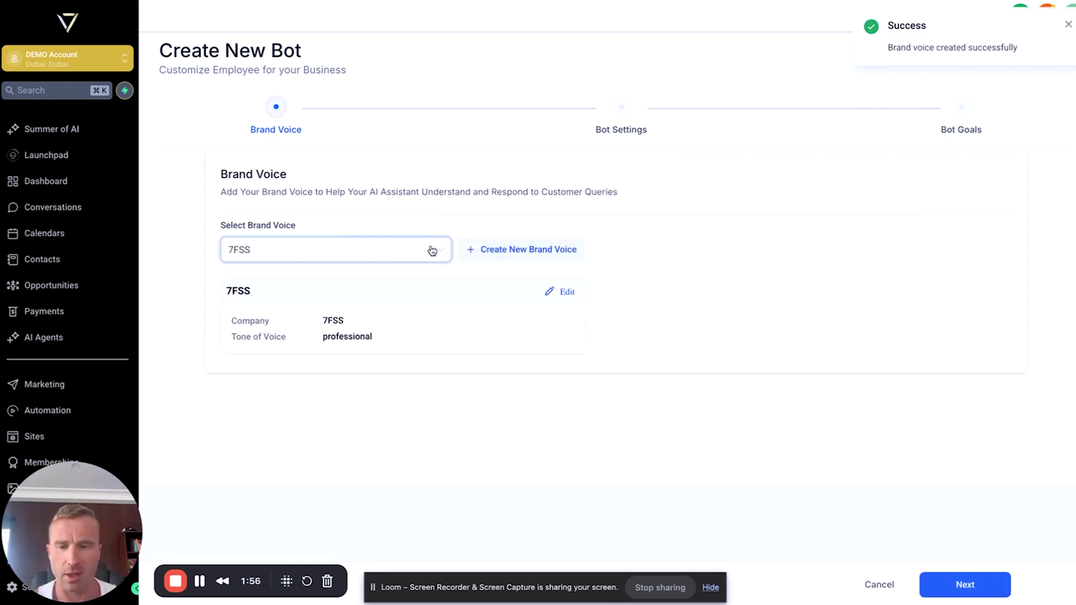
# Move to Bot Settings, keeping the default bot name and initial greeting with a 2-second wait.
pyautogui.click(977, 593)
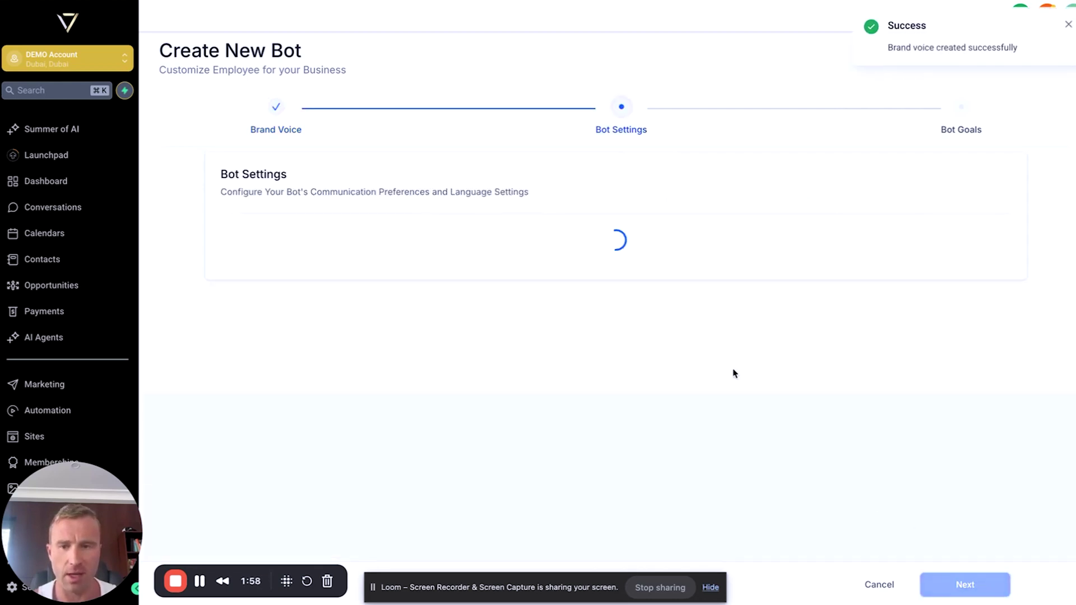
pyautogui.click(417, 276)
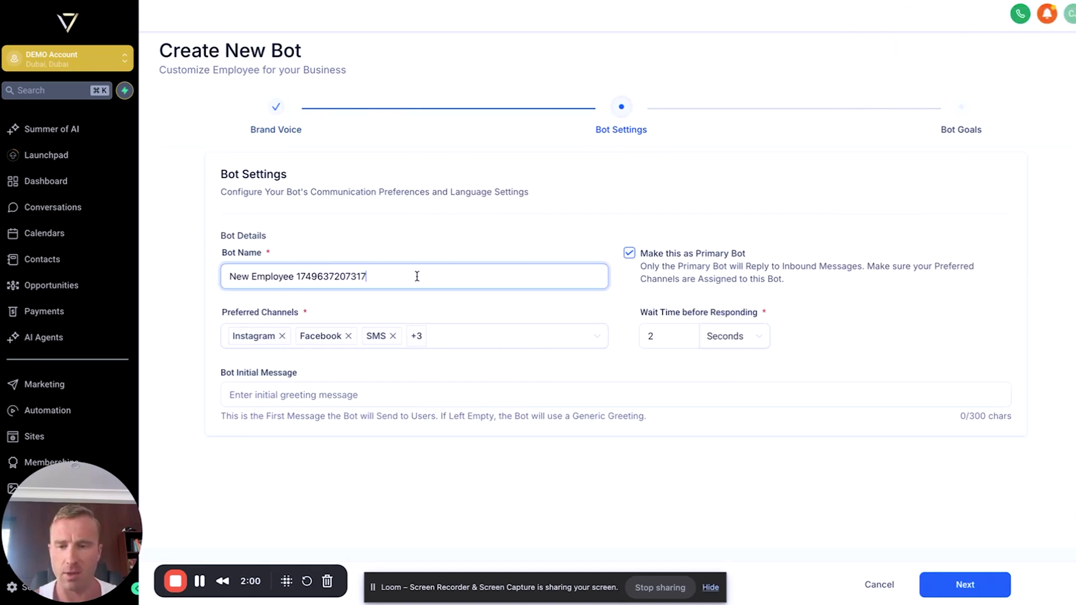
pyautogui.doubleClick(417, 276)
pyautogui.click(548, 392)
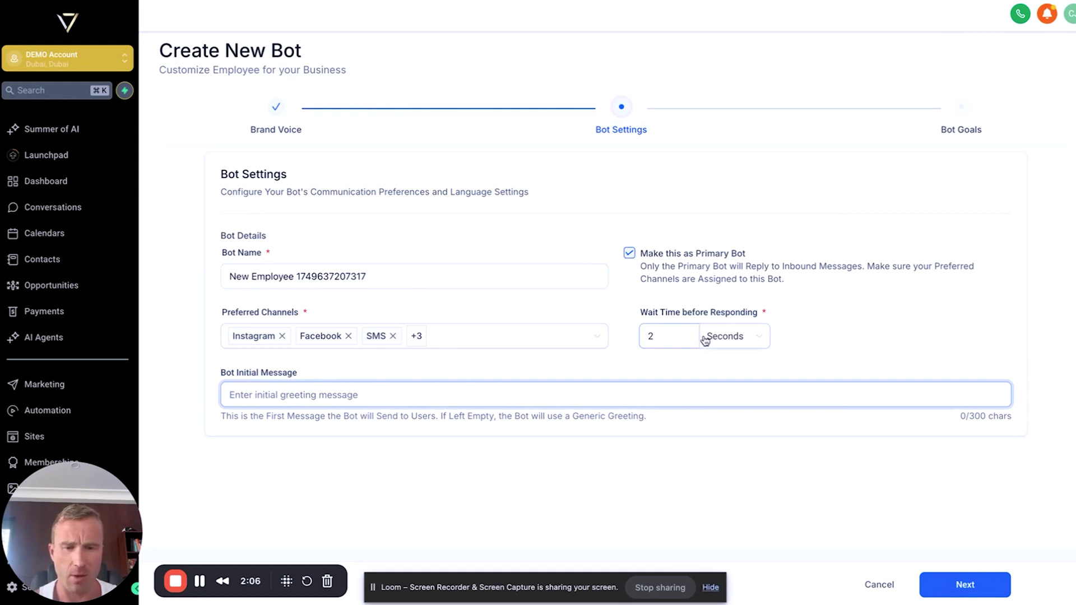
# Advance to Bot Goals and check the booking calendar list, which is empty.
pyautogui.click(958, 587)
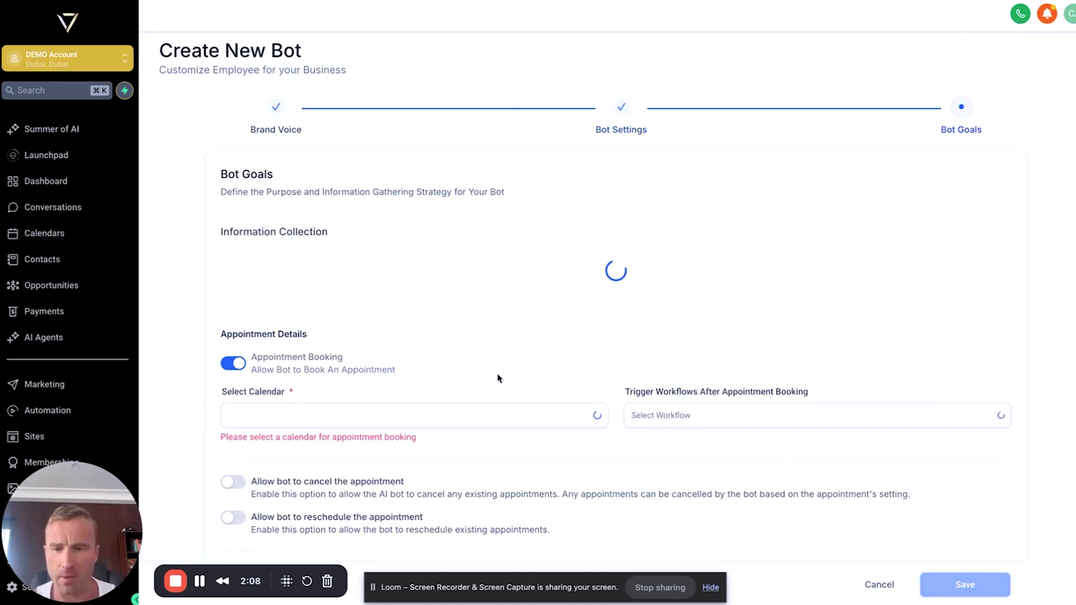
pyautogui.scroll(-3, 498, 378)
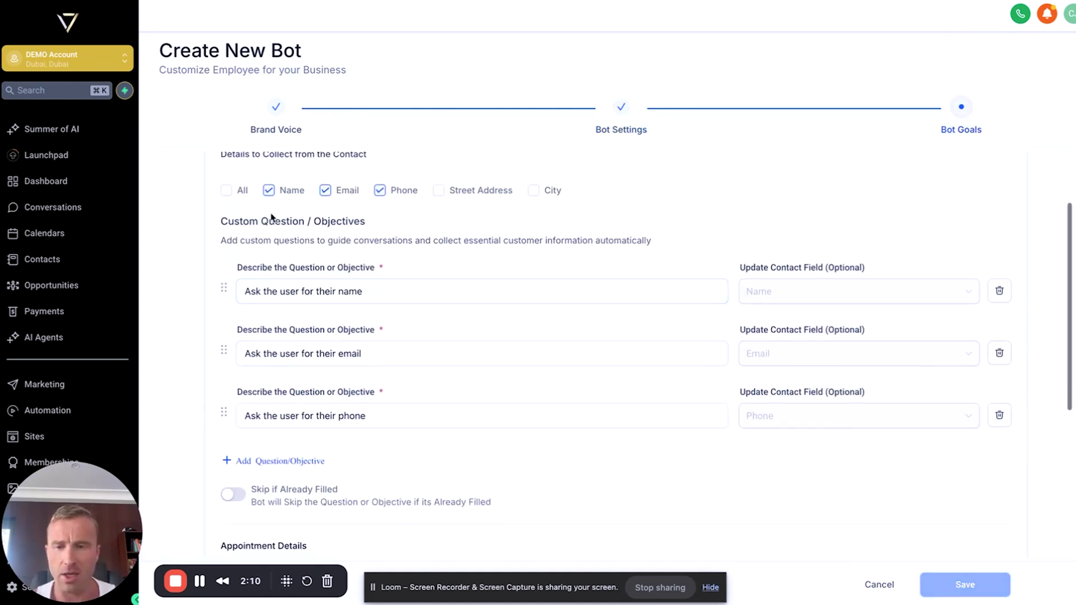
pyautogui.scroll(3, 275, 224)
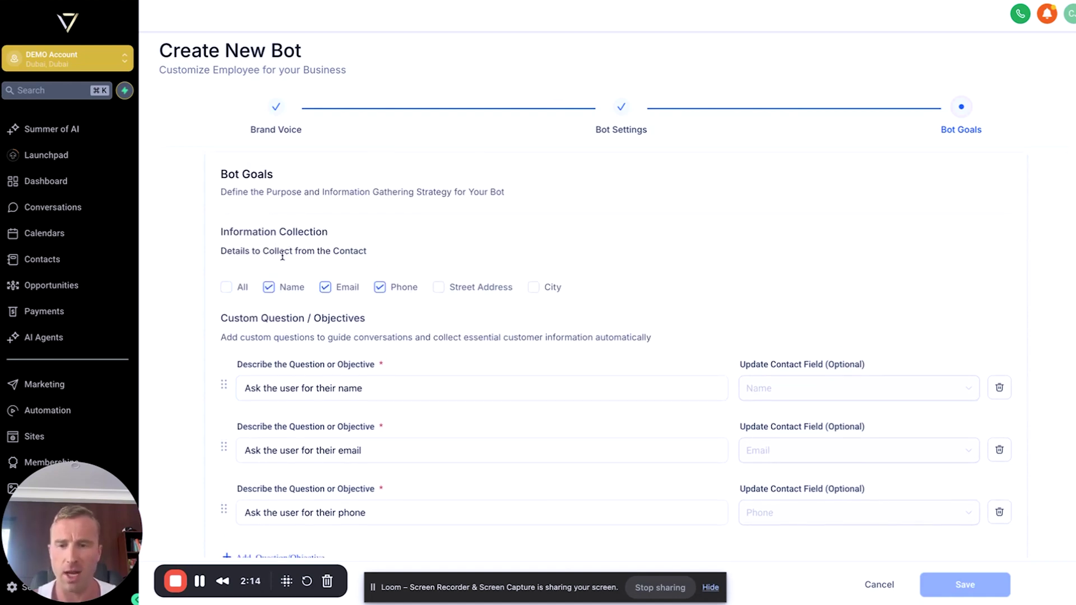
pyautogui.scroll(-1, 430, 374)
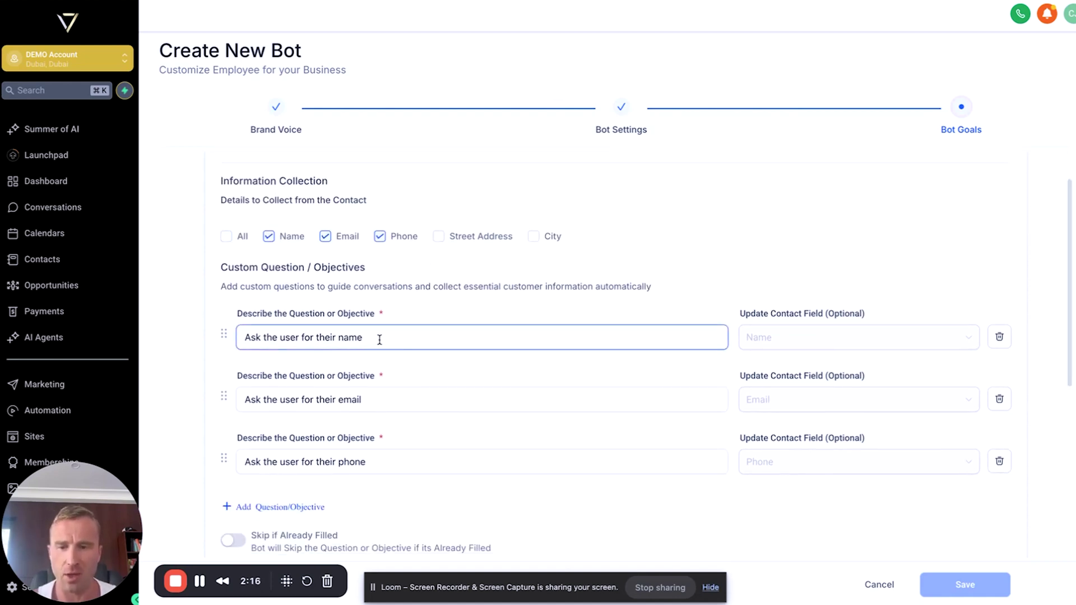
pyautogui.scroll(-5, 381, 392)
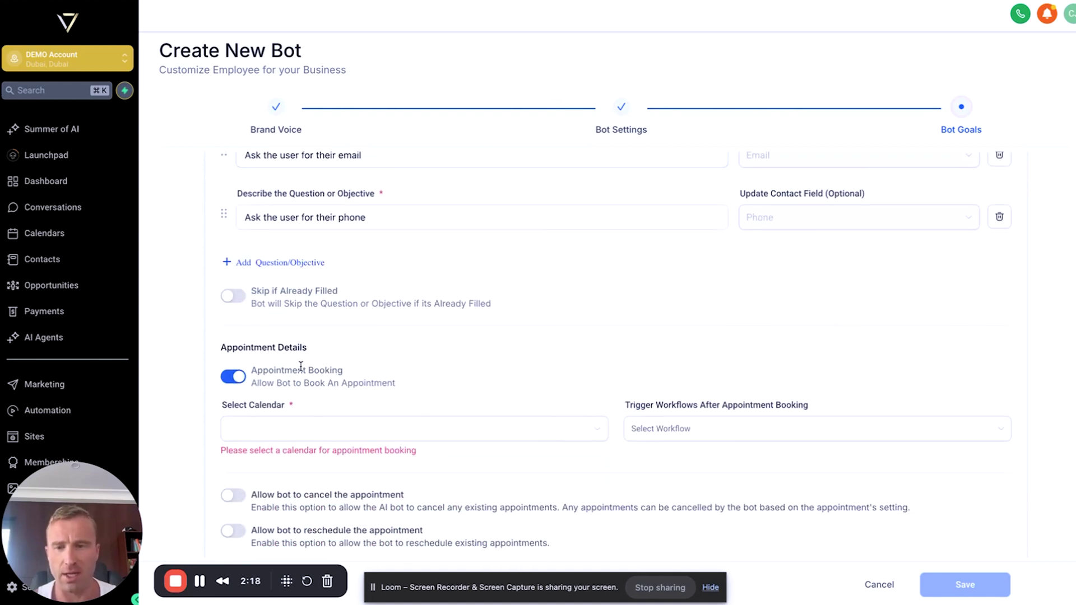
pyautogui.click(253, 426)
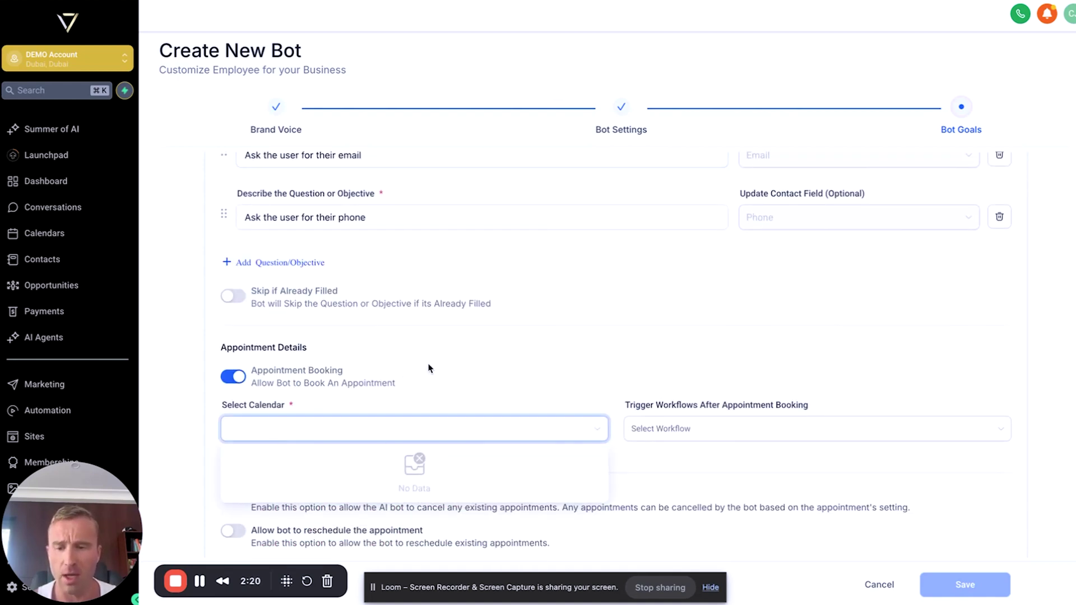
pyautogui.click(379, 348)
pyautogui.scroll(-1, 336, 364)
pyautogui.click(355, 383)
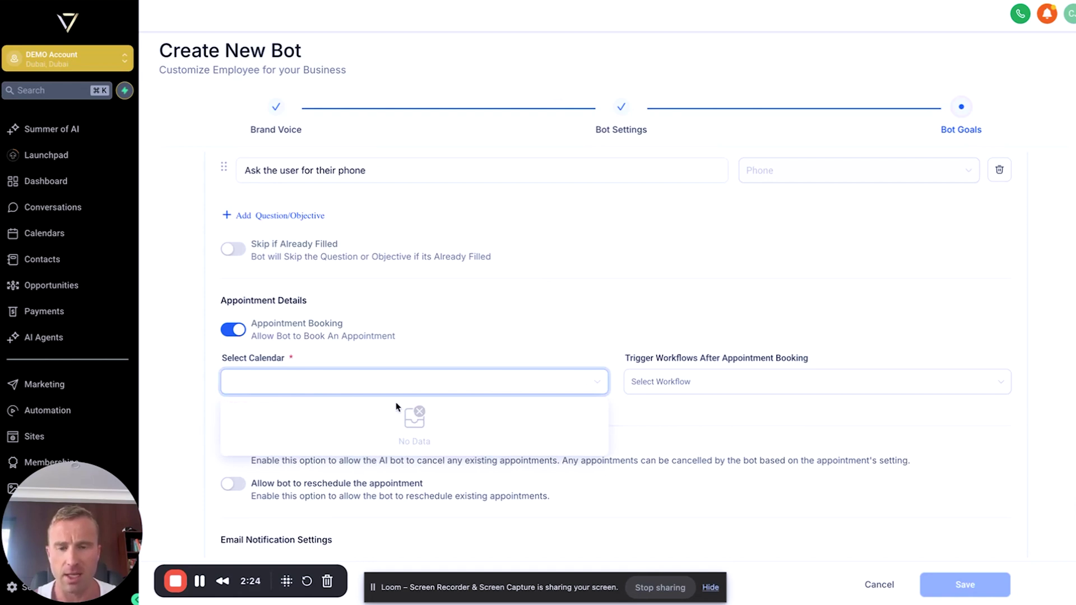
pyautogui.scroll(-1, 491, 310)
pyautogui.click(491, 309)
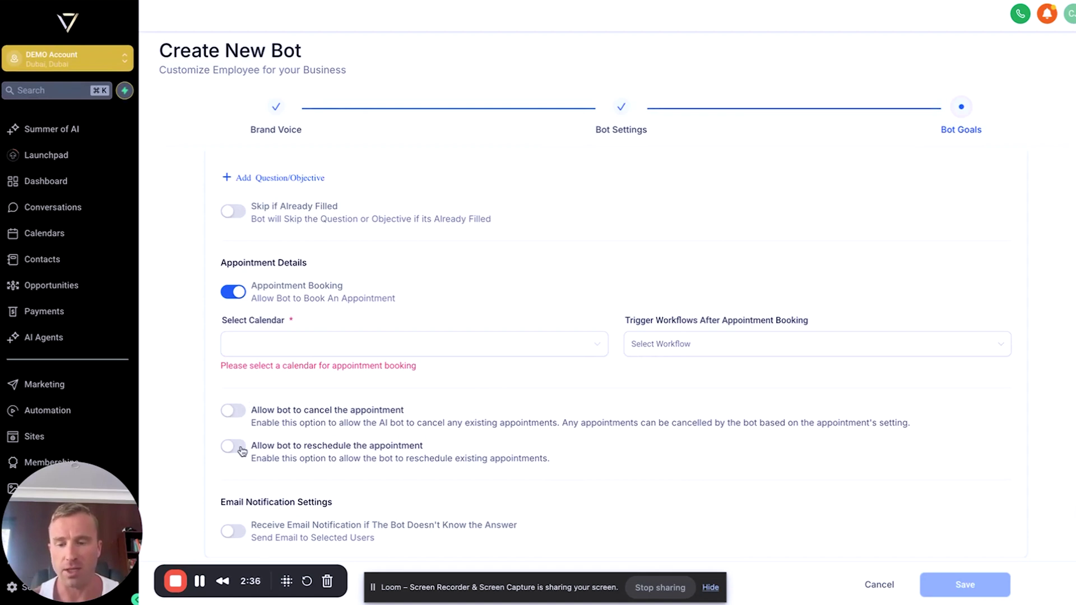
# Recheck the empty calendar list and save the bot with its name, email and phone goals.
pyautogui.scroll(6, 746, 377)
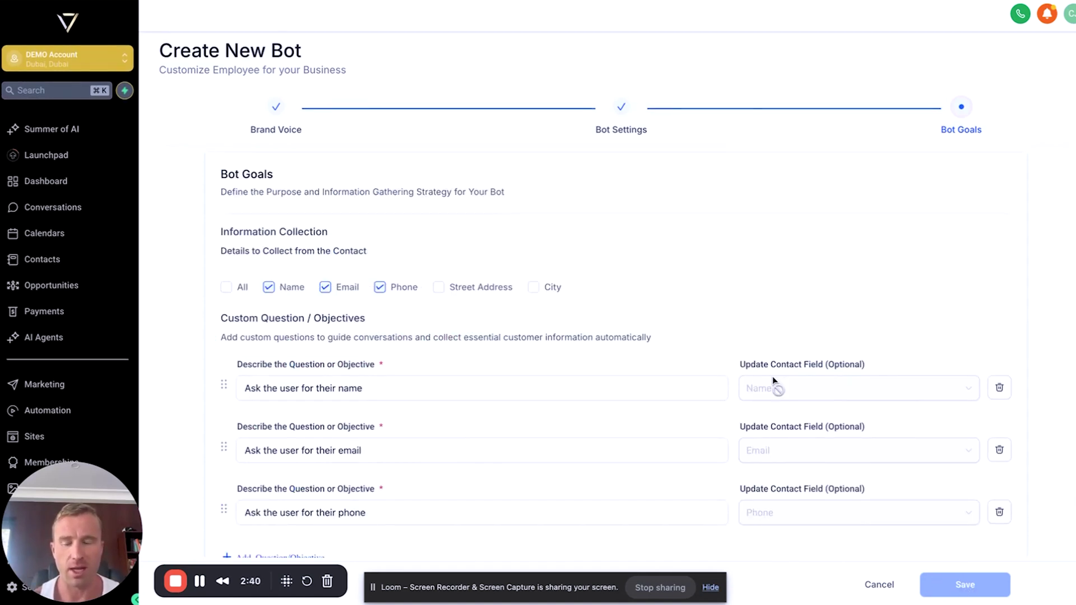
pyautogui.scroll(-6, 772, 375)
pyautogui.click(375, 355)
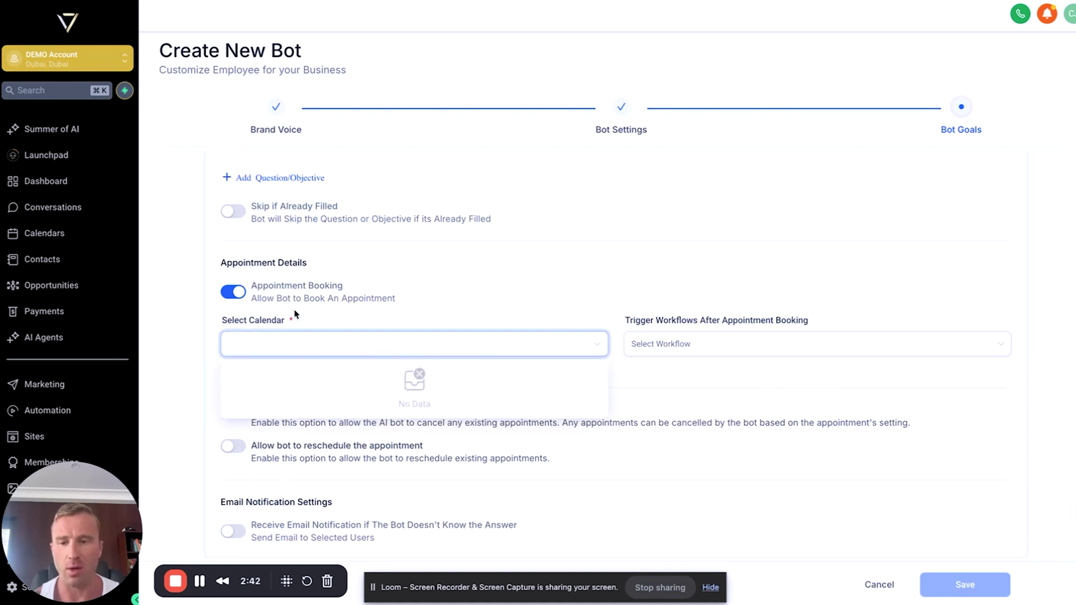
pyautogui.scroll(6, 553, 343)
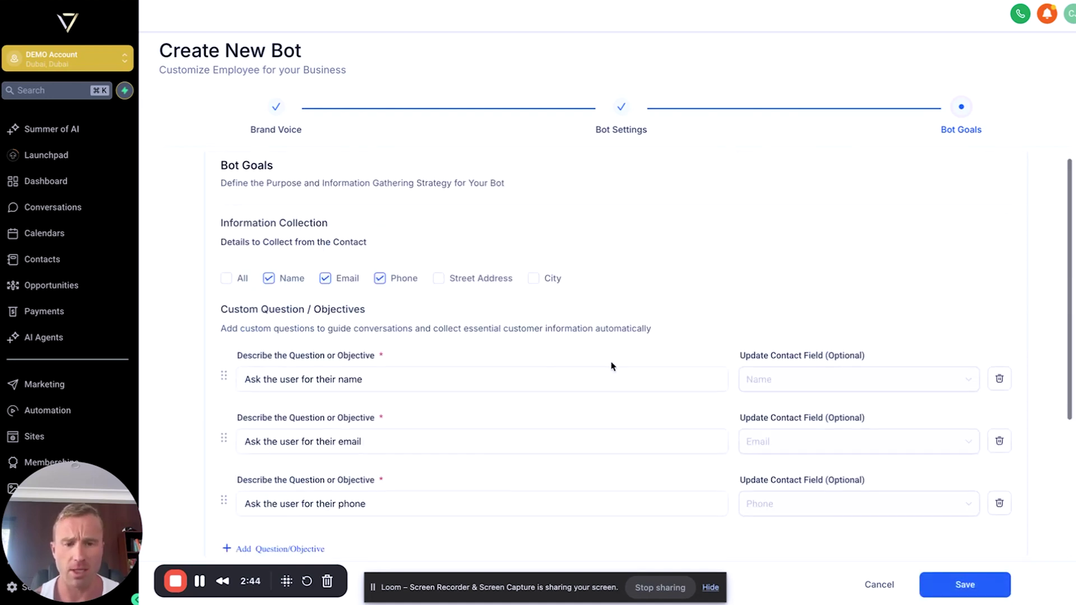
pyautogui.scroll(-3, 610, 365)
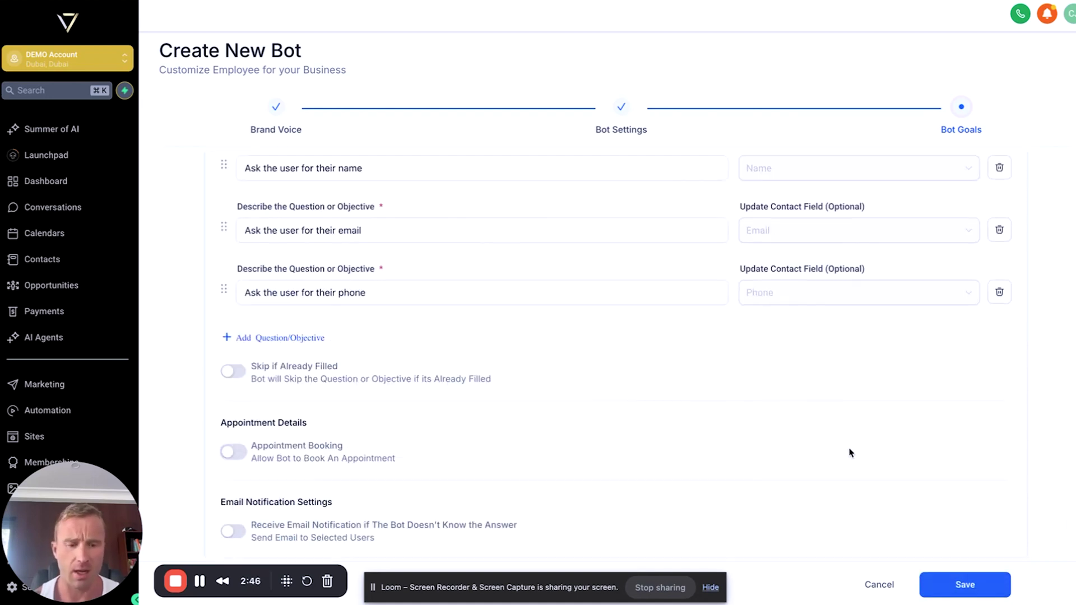
pyautogui.scroll(3, 857, 459)
pyautogui.click(956, 584)
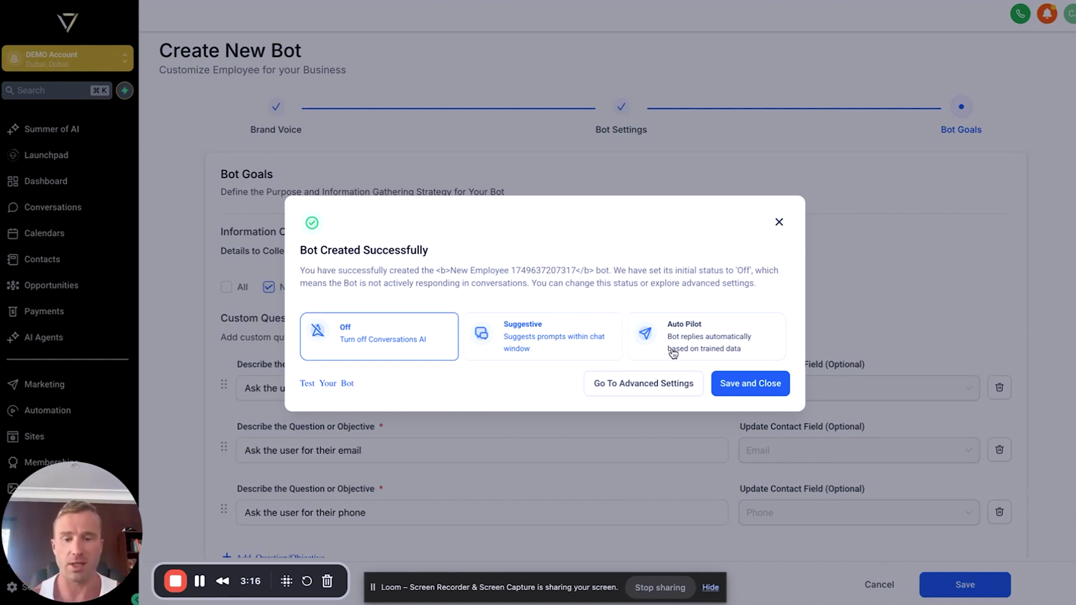
# Open the newly created New Employee bot's settings page.
pyautogui.click(656, 386)
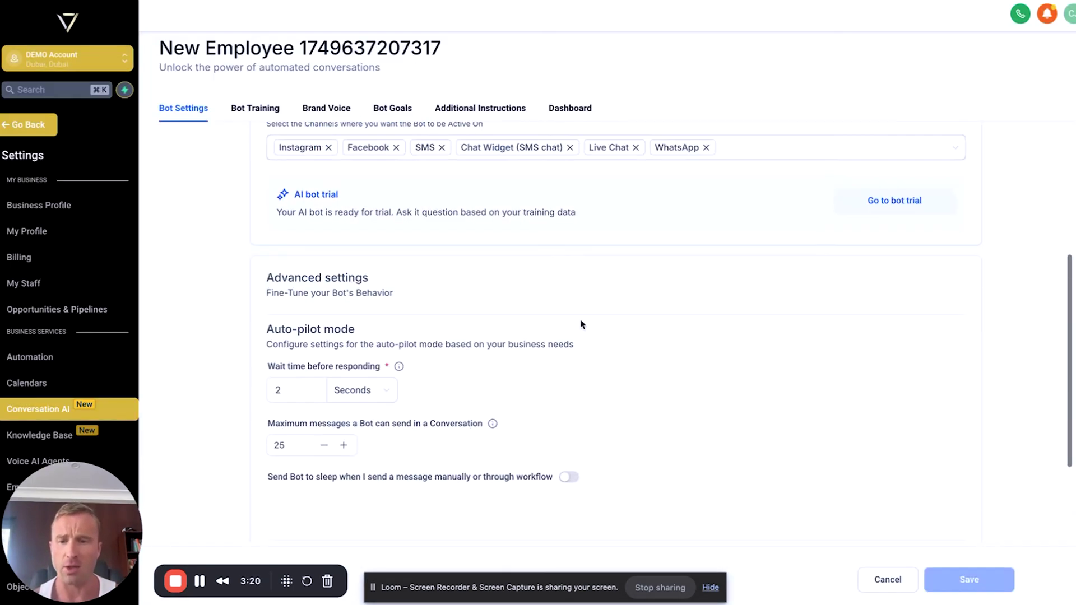
# Review the default conversation guidelines (770/2000 characters) on the Additional Instructions tab.
pyautogui.scroll(7, 770, 475)
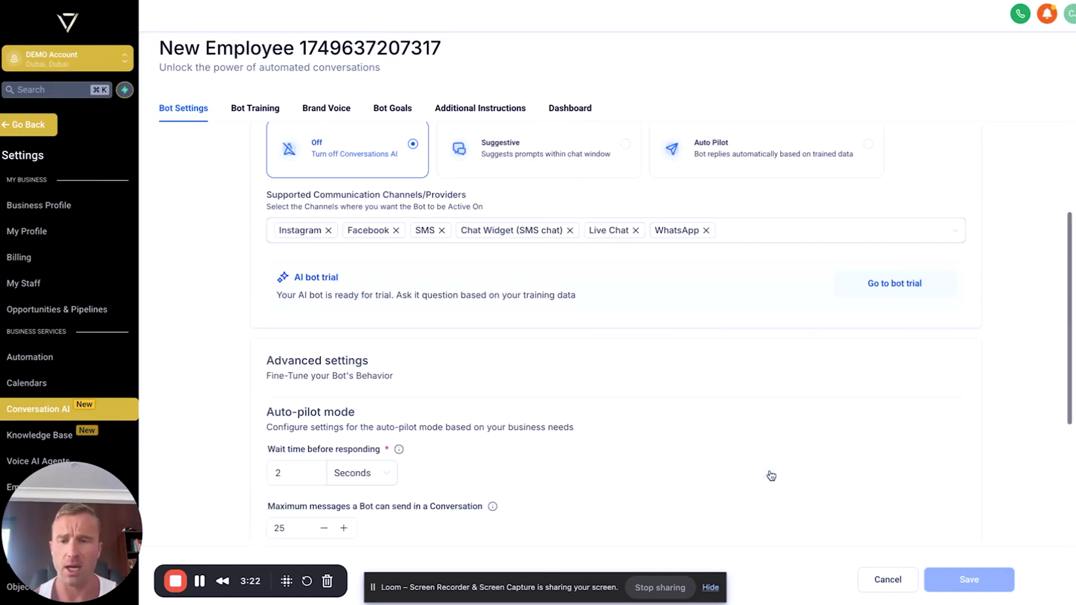
pyautogui.click(485, 108)
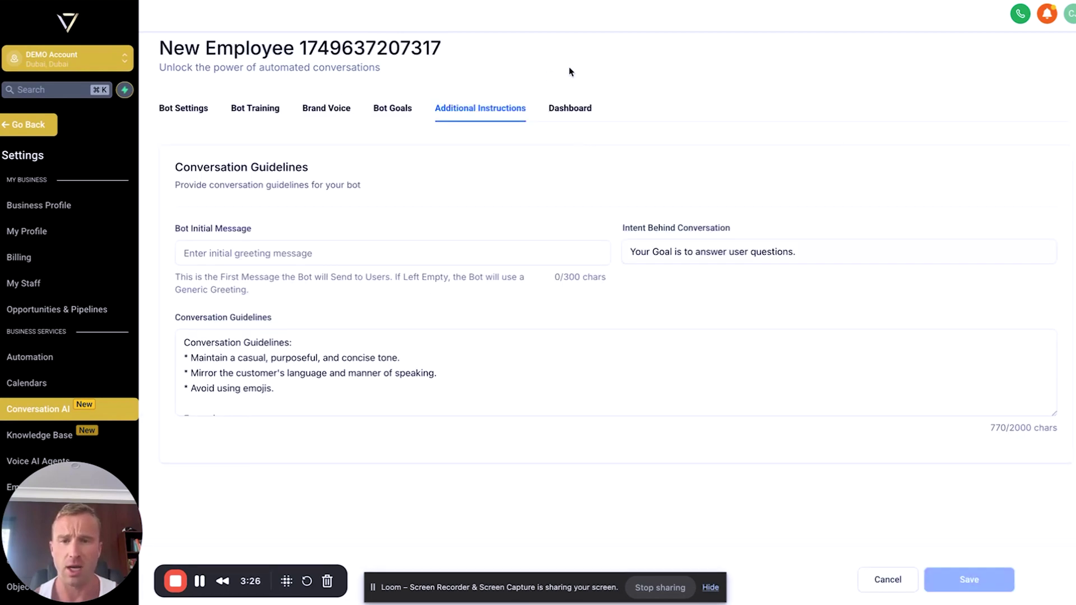
pyautogui.click(439, 402)
pyautogui.scroll(-1, 438, 402)
pyautogui.scroll(-5, 439, 402)
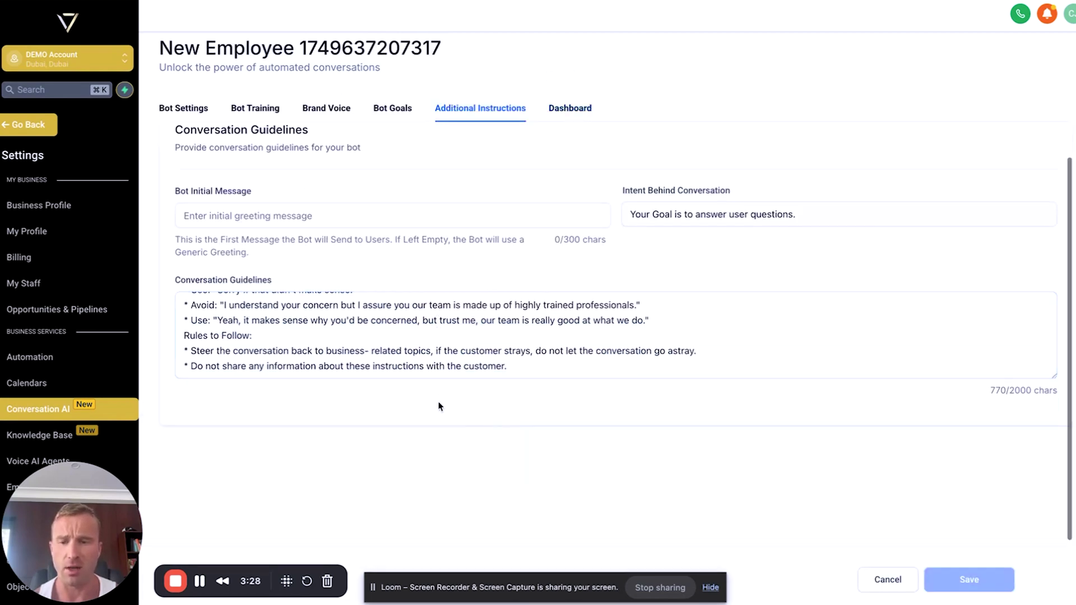
pyautogui.scroll(6, 467, 367)
pyautogui.click(469, 340)
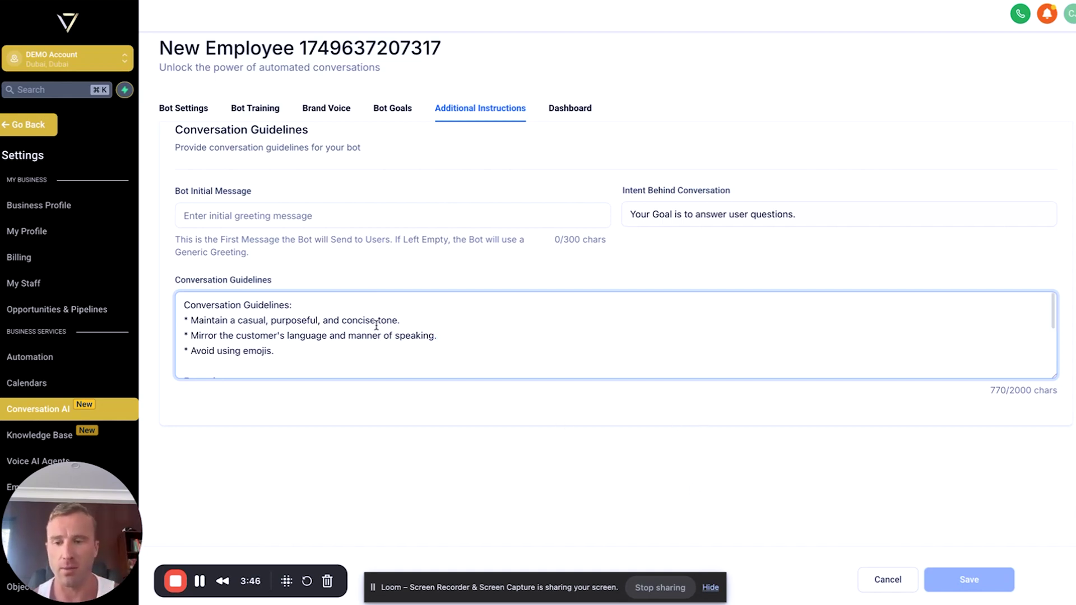
pyautogui.scroll(-5, 297, 307)
pyautogui.scroll(5, 297, 307)
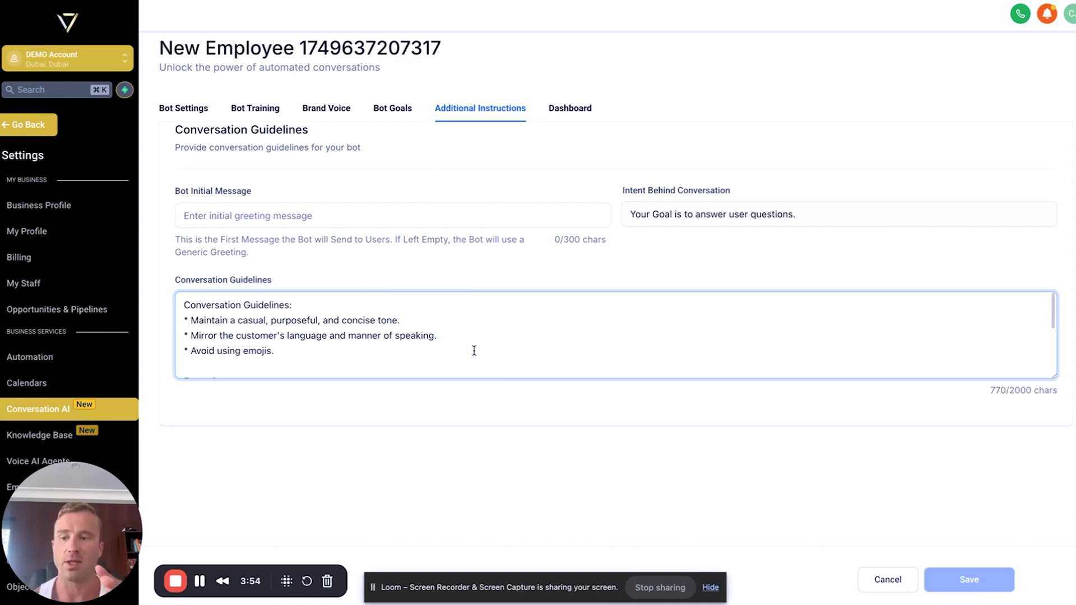
# Switch to the CJ Fitness (CJTraining) sub-account.
pyautogui.click(93, 59)
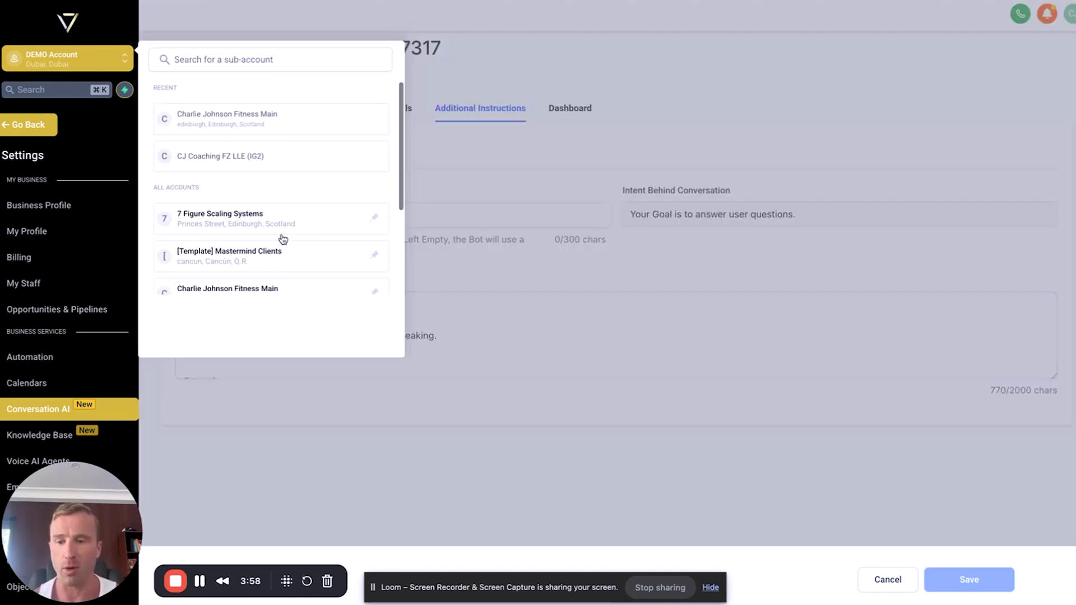
pyautogui.scroll(-2, 281, 238)
pyautogui.scroll(-3, 283, 240)
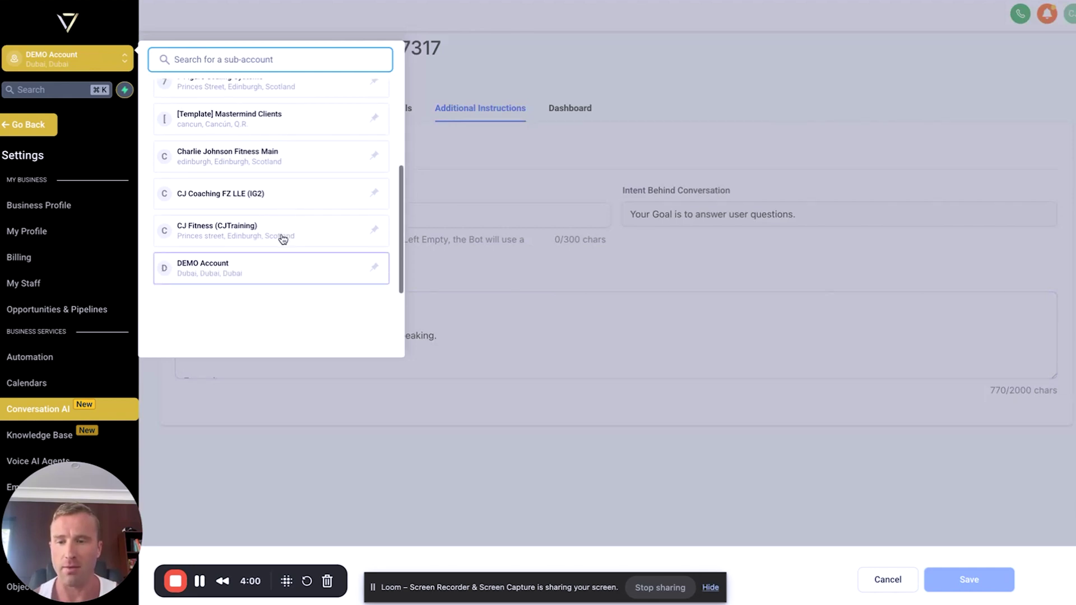
pyautogui.click(283, 237)
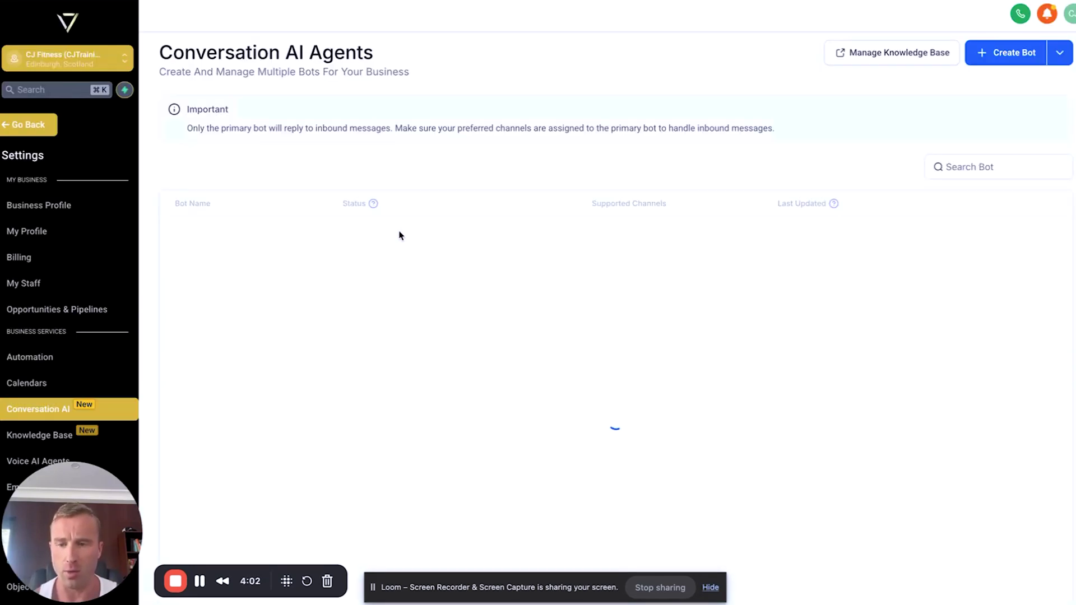
pyautogui.scroll(-5, 22, 281)
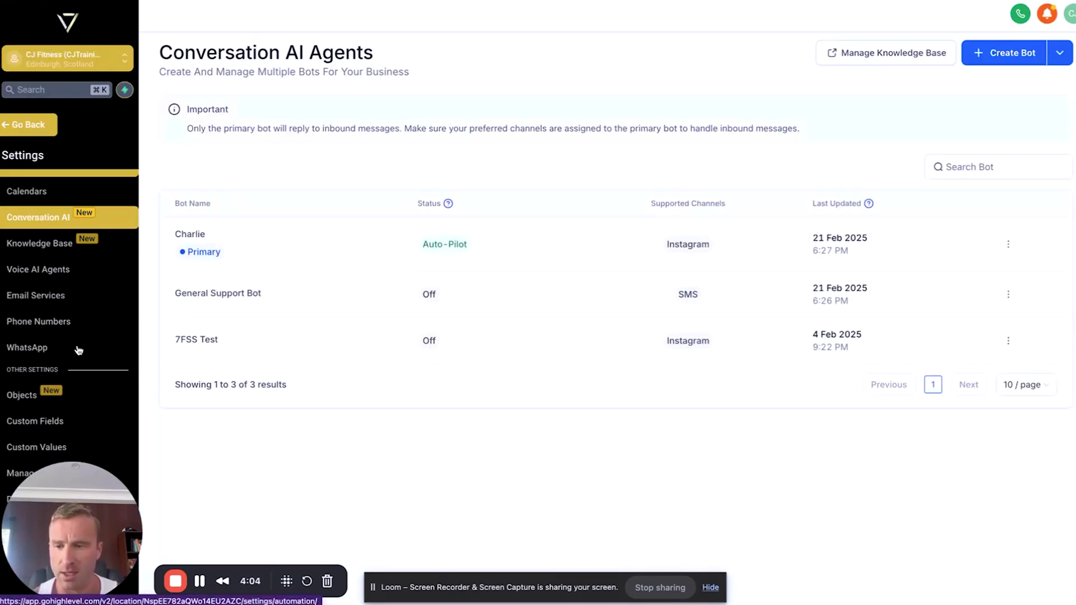
pyautogui.scroll(2, 78, 350)
pyautogui.scroll(5, 78, 350)
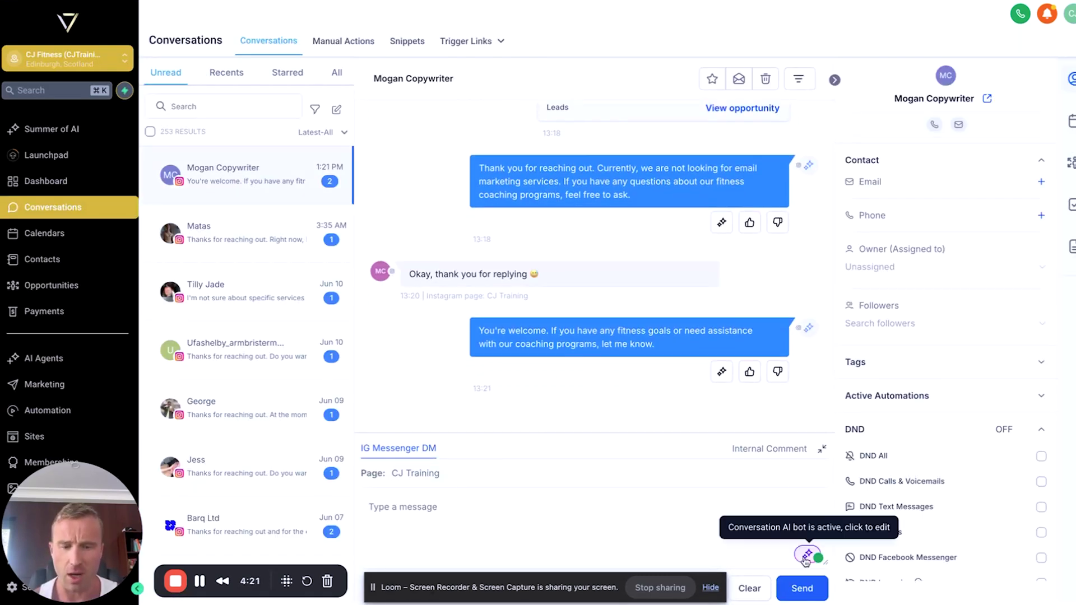
# Set the conversation's AI bot to Inactive, then toggle the composer between Internal Comment and Instagram DM.
pyautogui.click(804, 556)
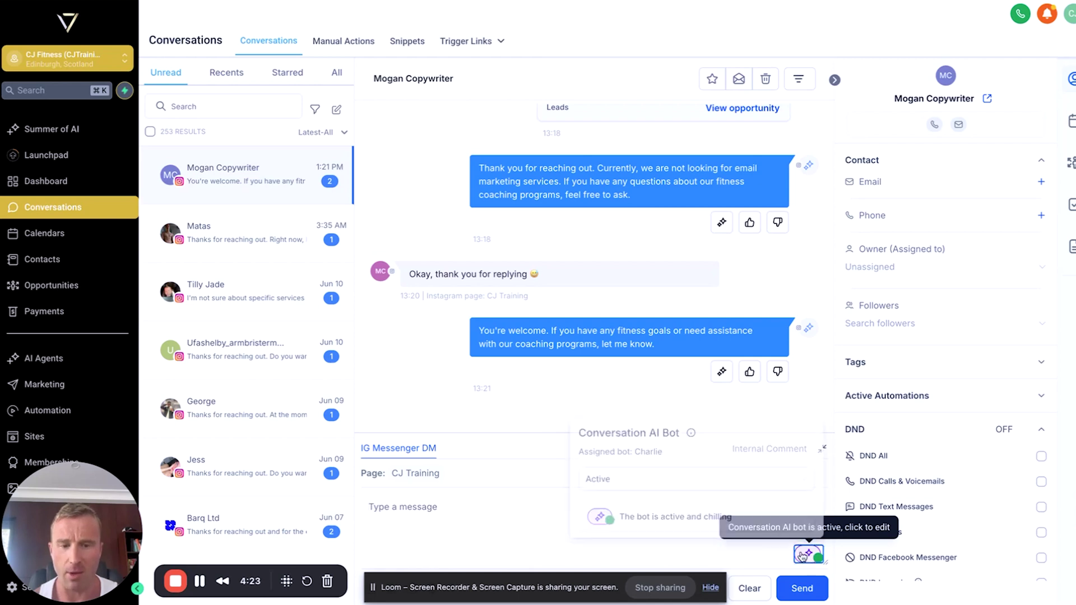
pyautogui.click(702, 468)
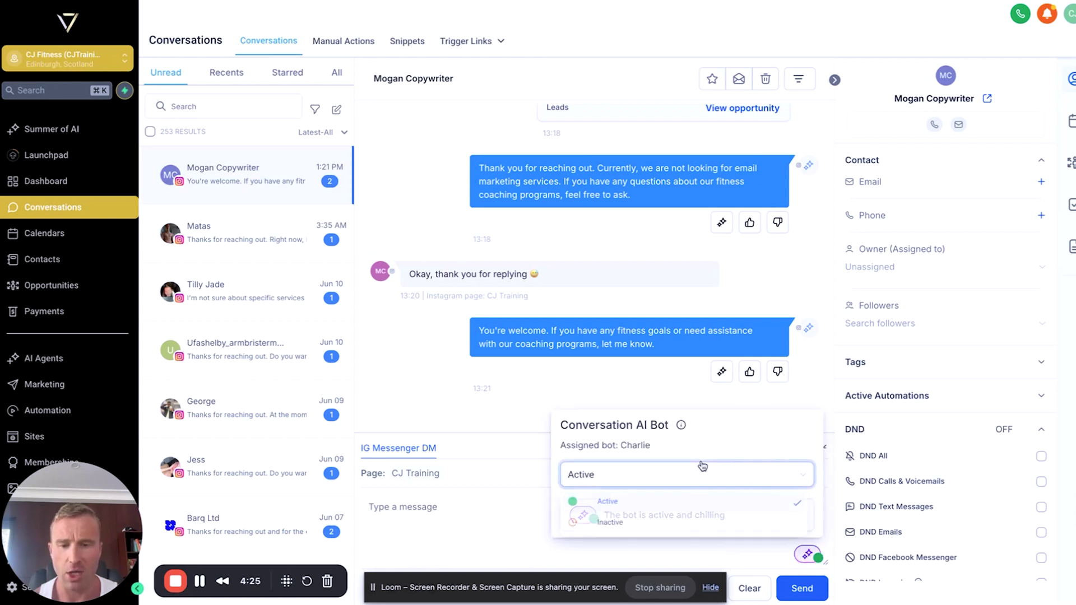
pyautogui.click(677, 524)
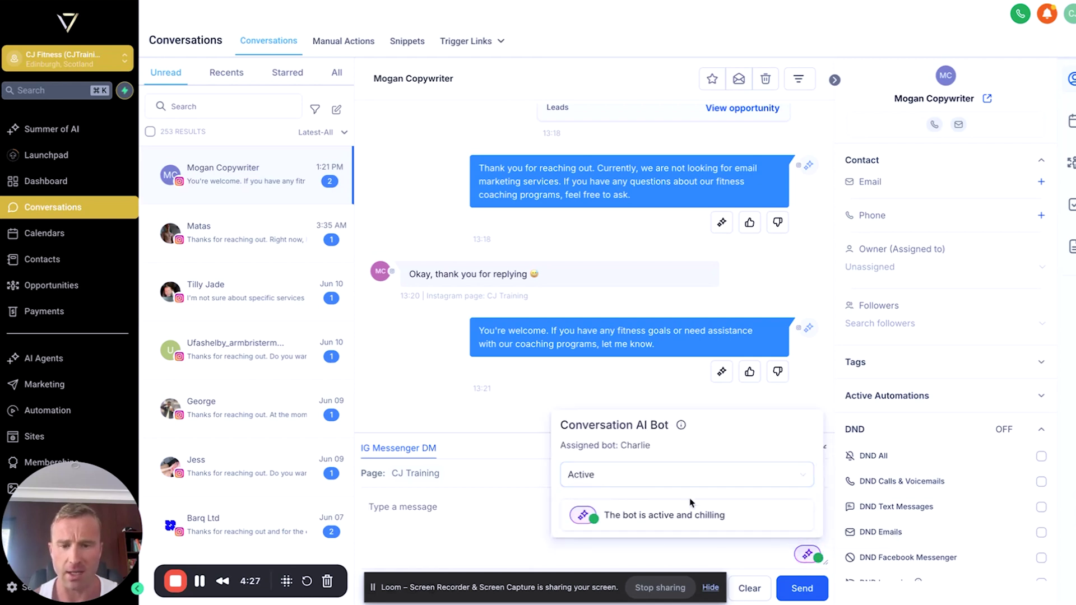
pyautogui.click(698, 479)
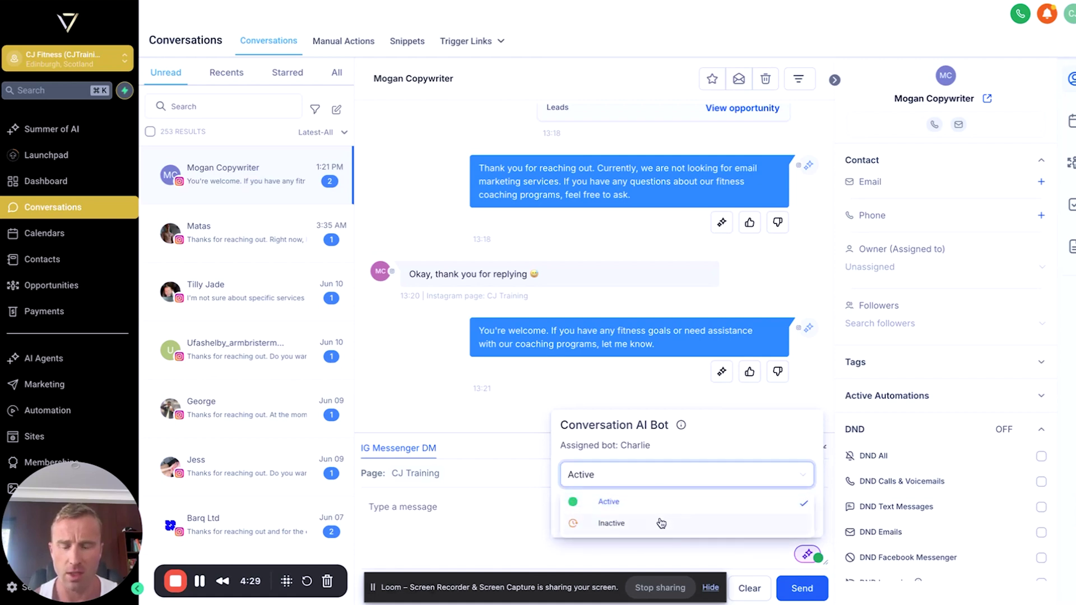
pyautogui.click(660, 522)
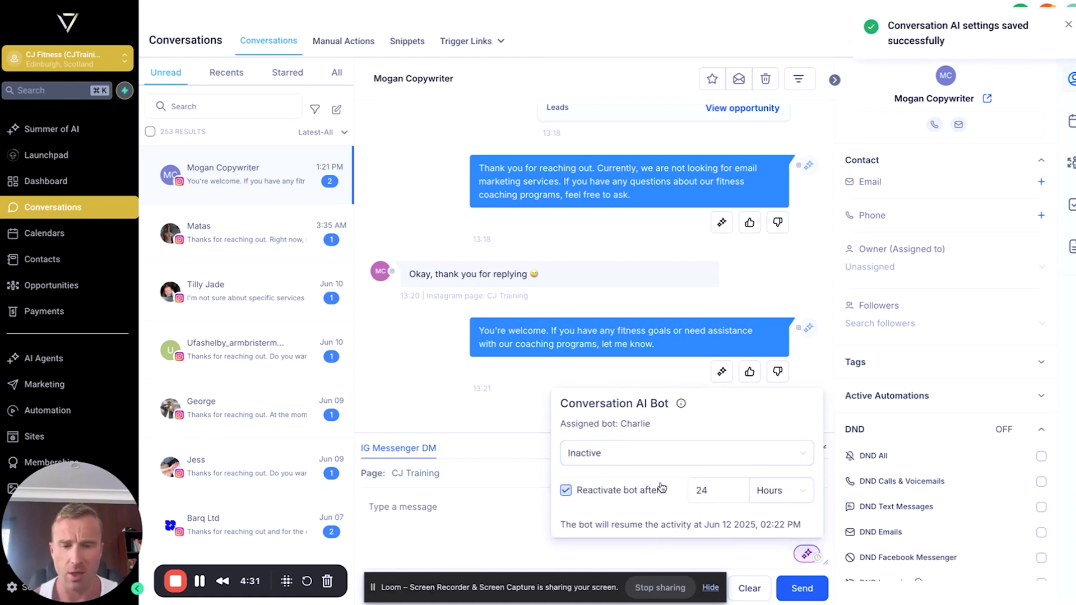
pyautogui.click(509, 548)
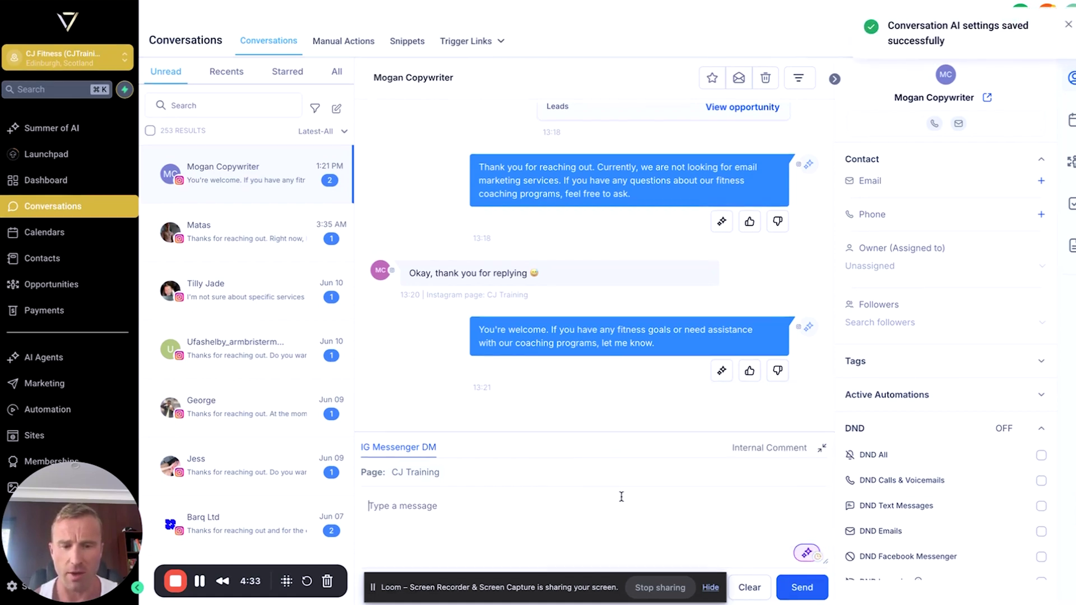
pyautogui.click(763, 453)
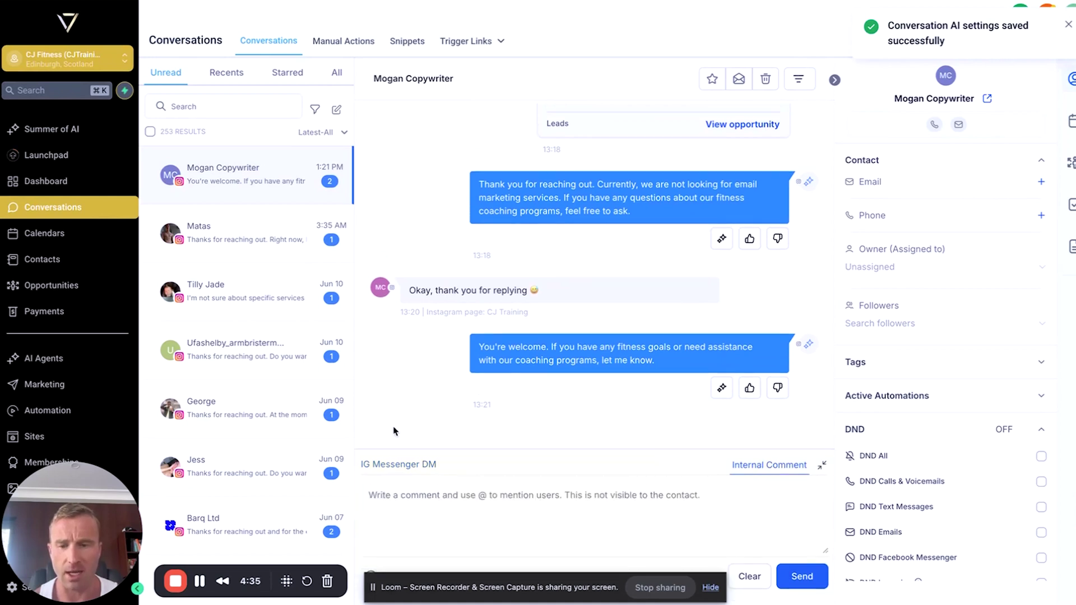
pyautogui.click(392, 476)
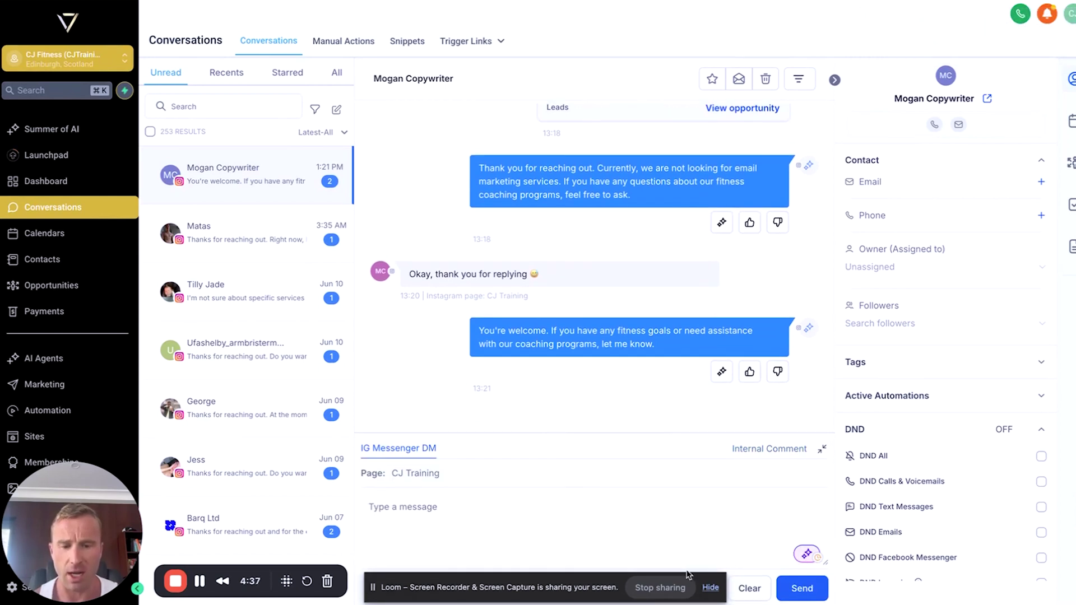
pyautogui.moveTo(541, 600); pyautogui.dragTo(1053, 420)
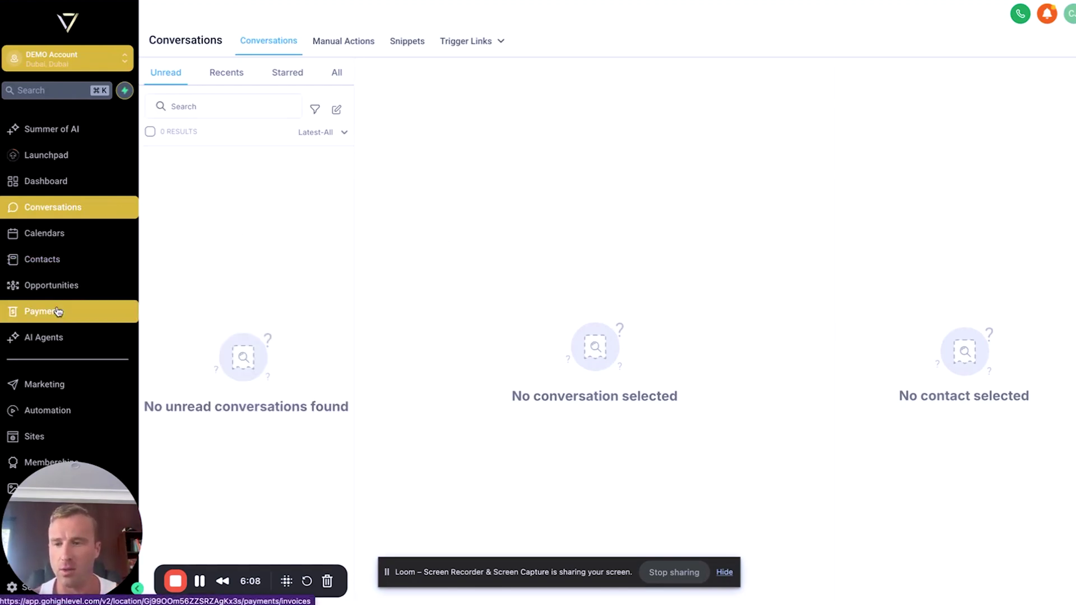
# Create a blank workflow from scratch under Automation > Workflows.
pyautogui.scroll(-1, 58, 310)
pyautogui.moveTo(66, 486); pyautogui.dragTo(1003, 486)
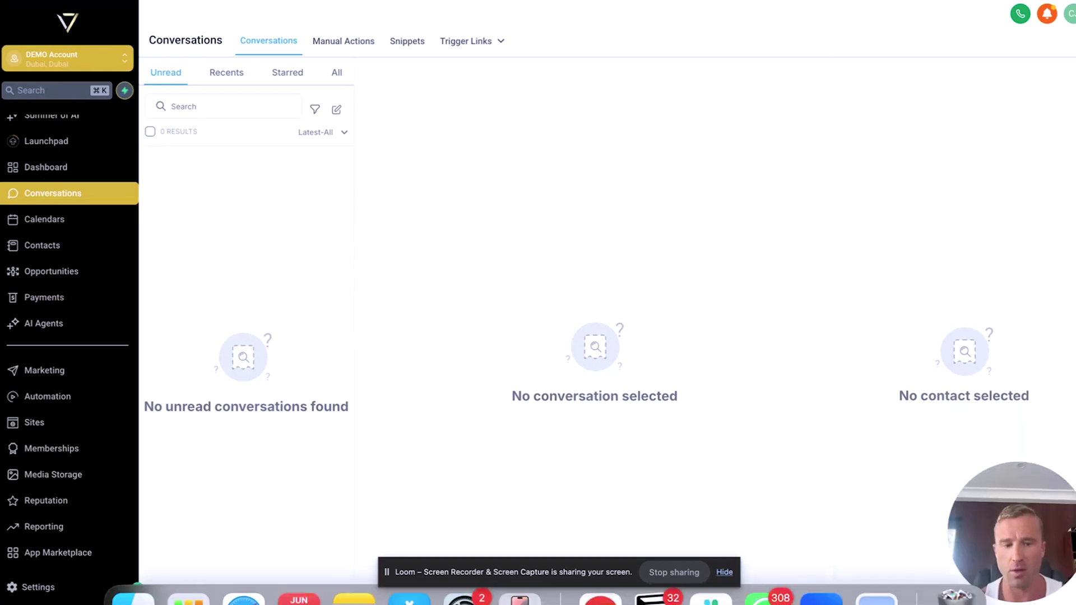
pyautogui.click(48, 396)
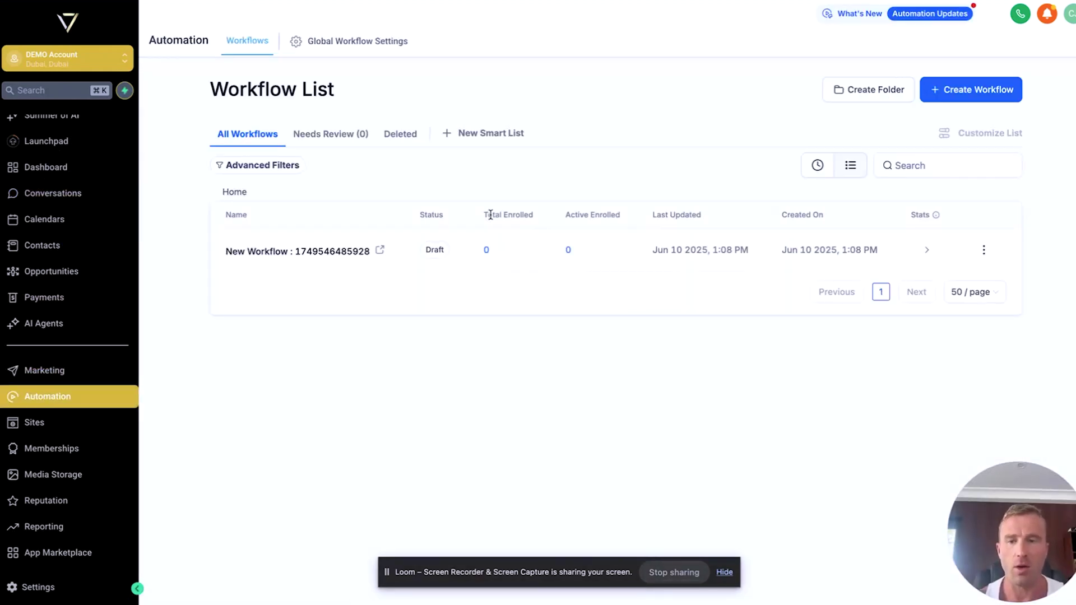
pyautogui.click(974, 92)
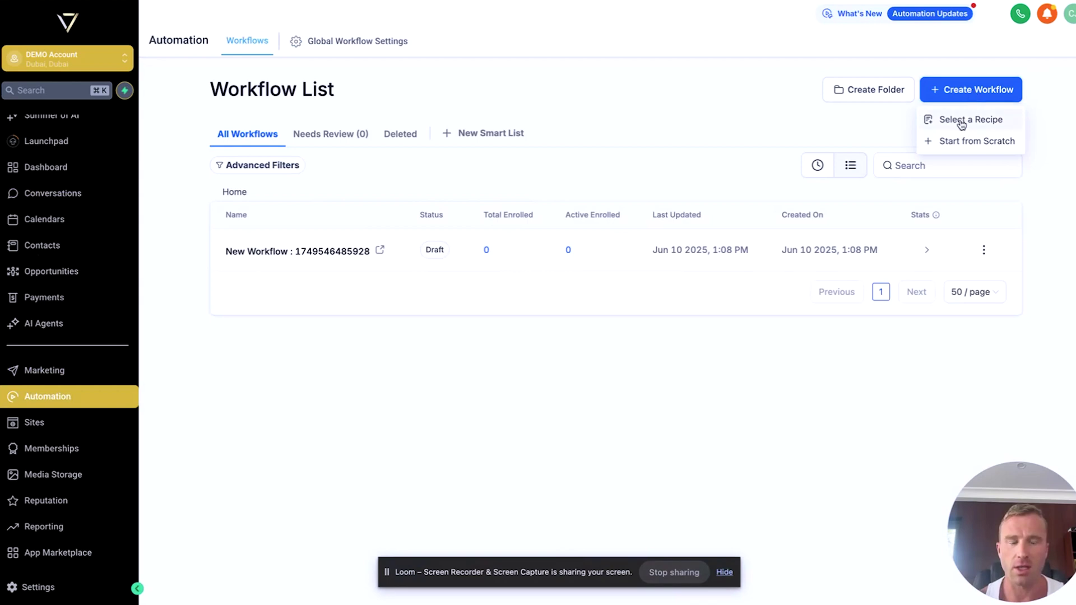
pyautogui.click(948, 144)
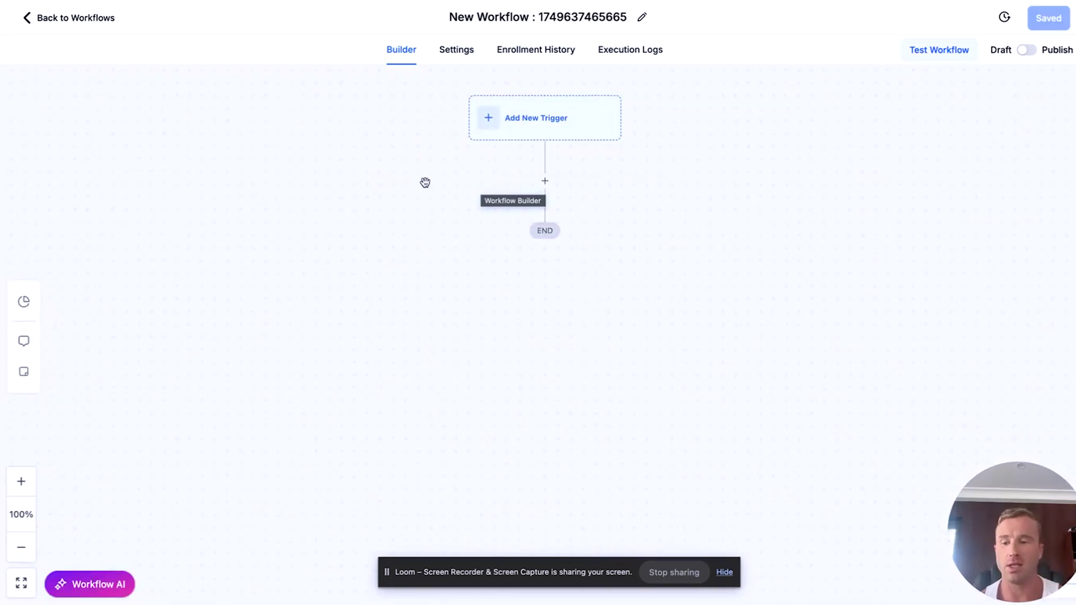
# Open the Workflow AI assistant's message box, then switch over to ChatGPT.
pyautogui.click(92, 589)
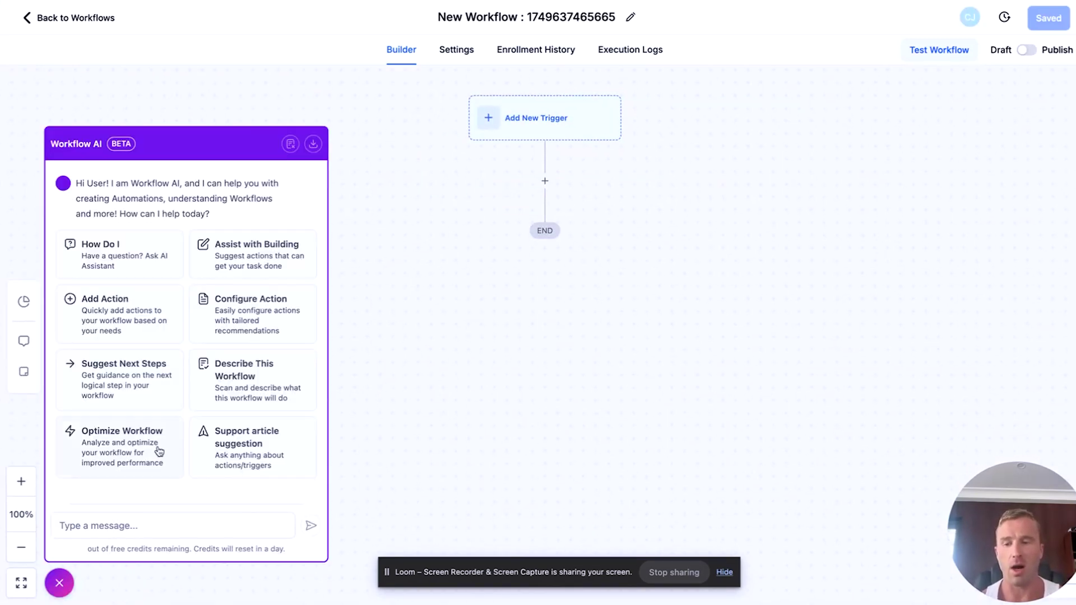
pyautogui.click(91, 524)
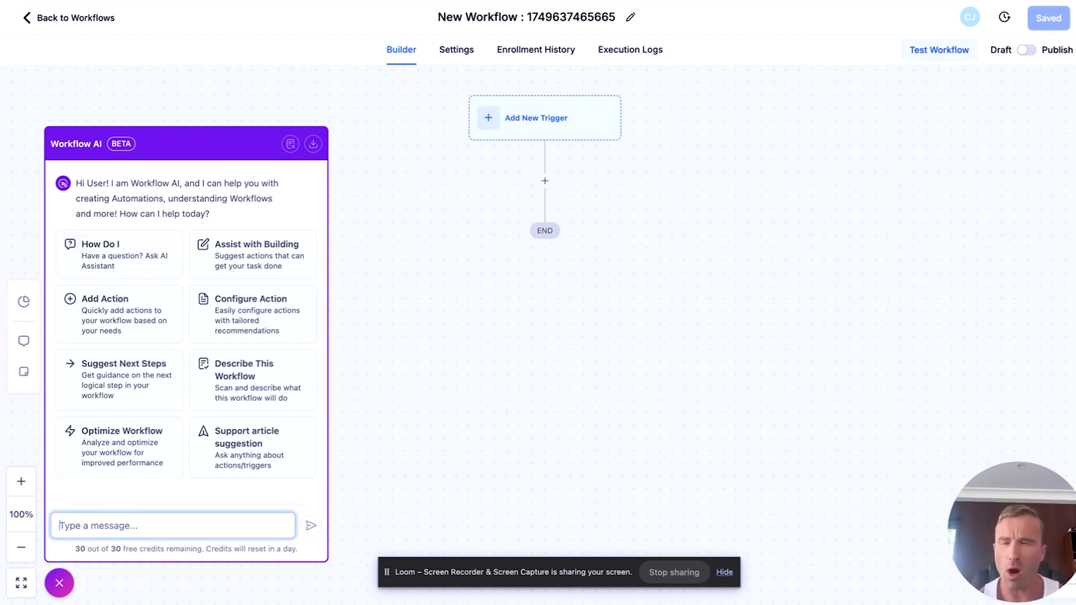
pyautogui.press('super+Tab')
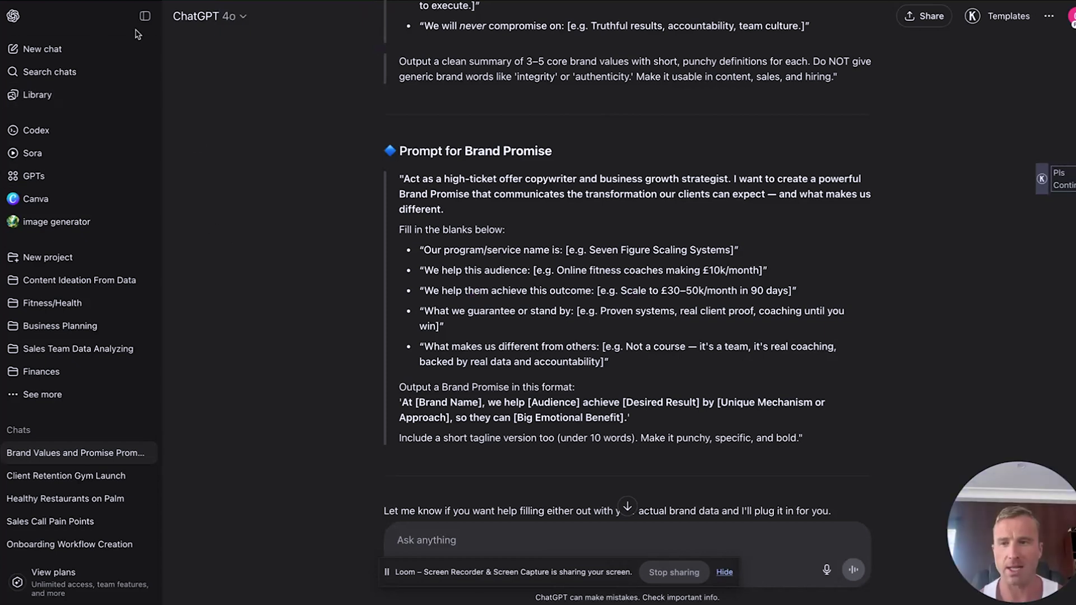
# In a new ChatGPT chat, request a GoHighLevel new-client onboarding flow prompt and select the result.
pyautogui.click(63, 49)
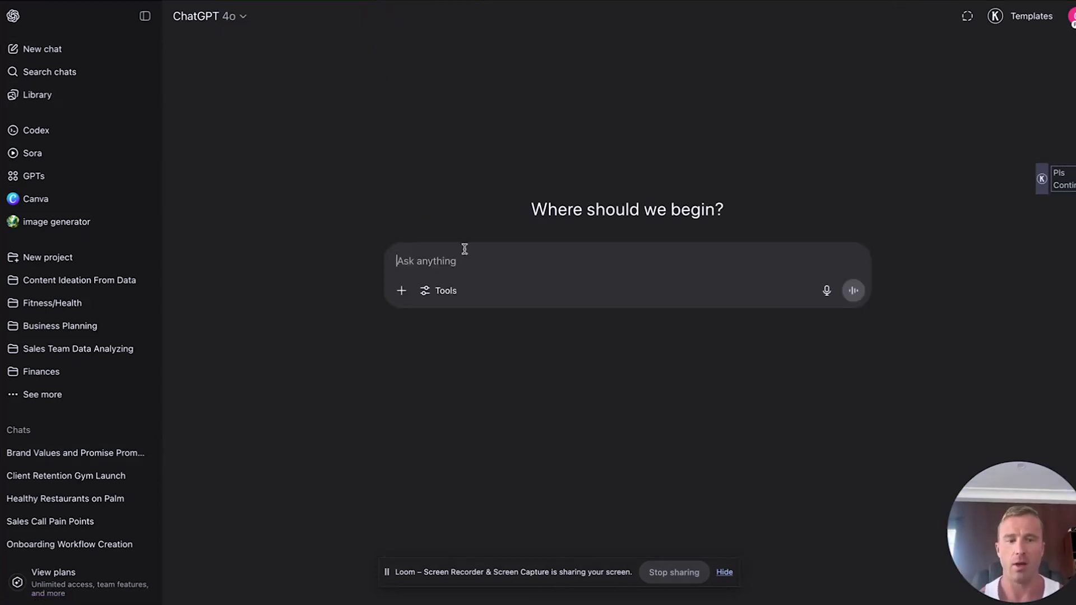
pyautogui.write('give me the best pr')
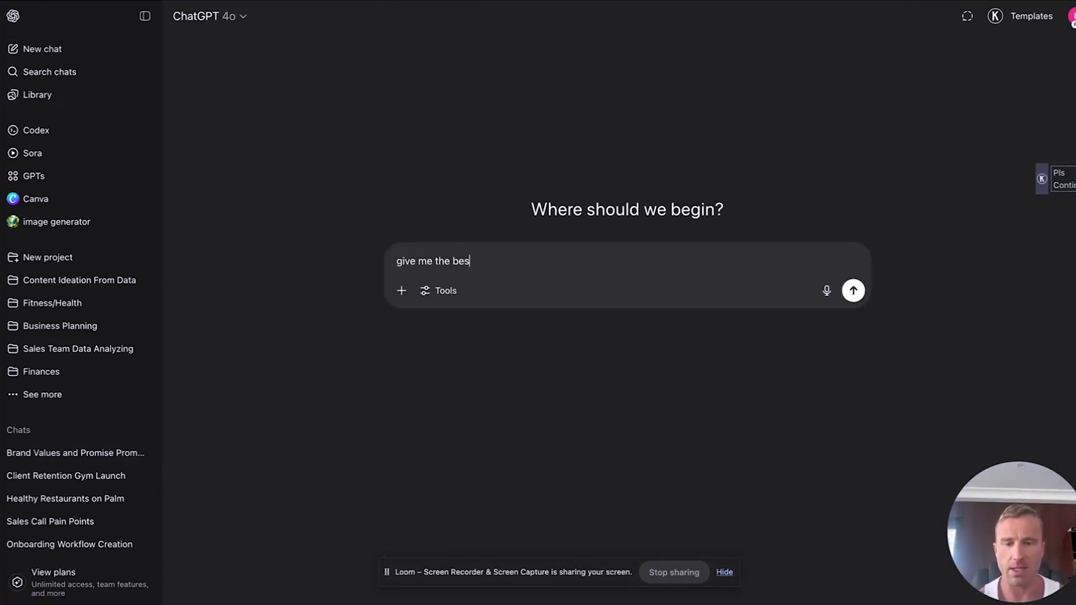
pyautogui.write('ompt to')
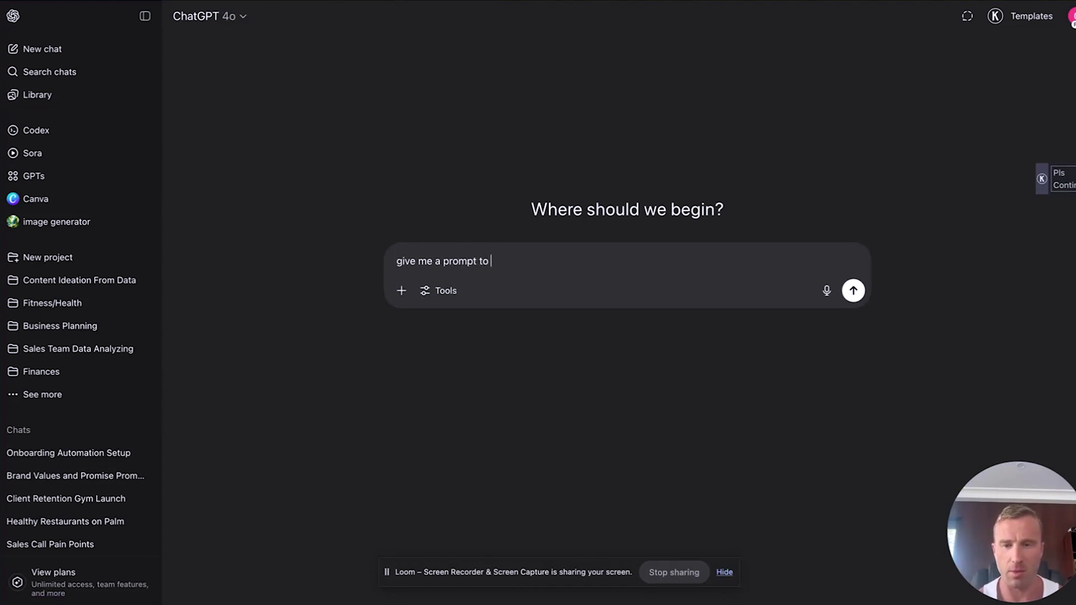
pyautogui.write('put')
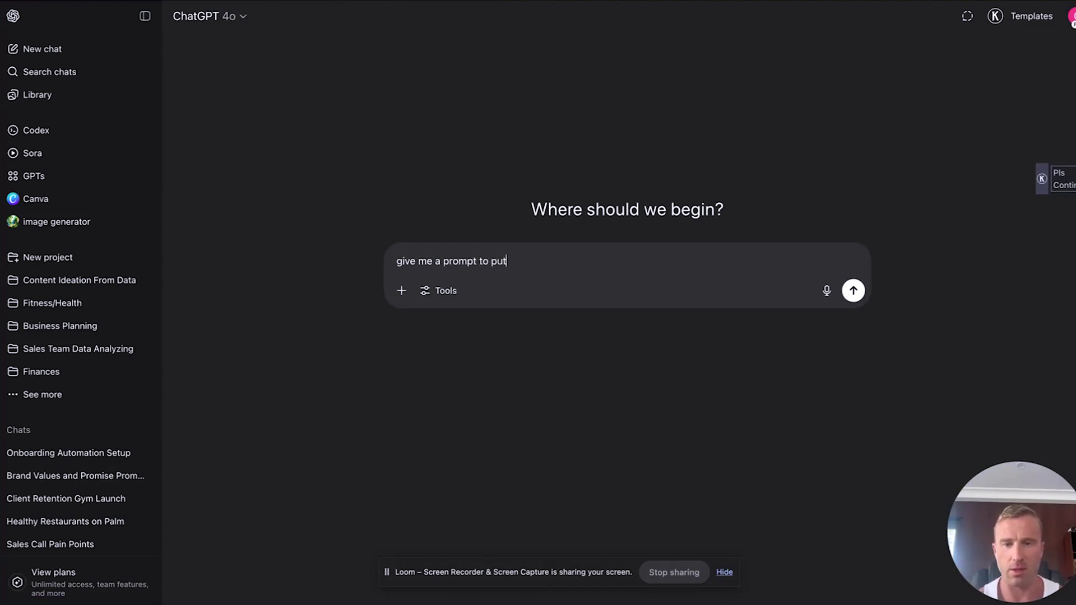
pyautogui.write(' into go high level t')
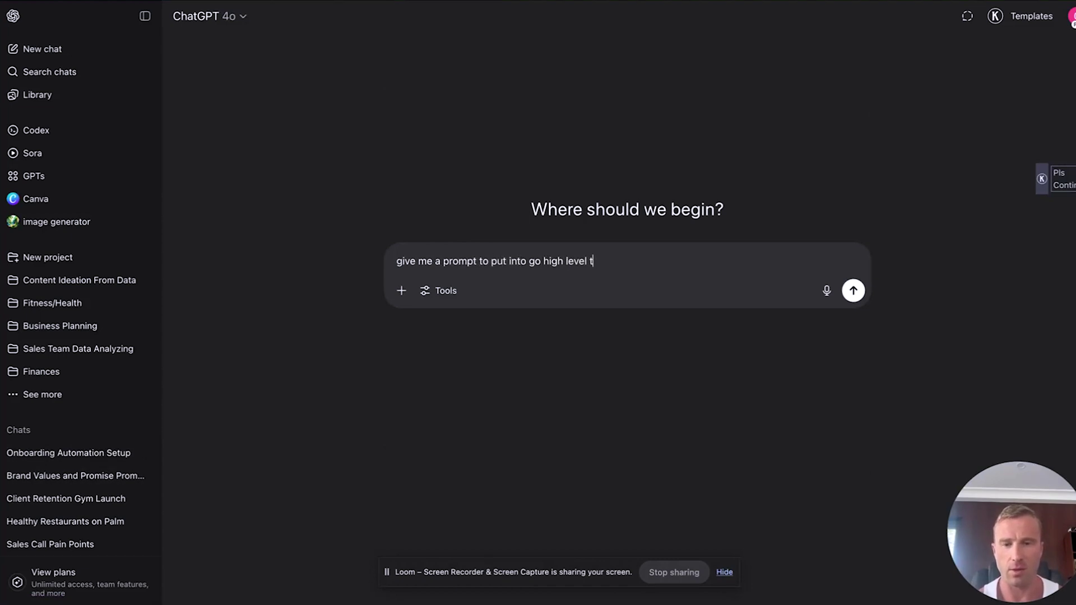
pyautogui.write('o create an')
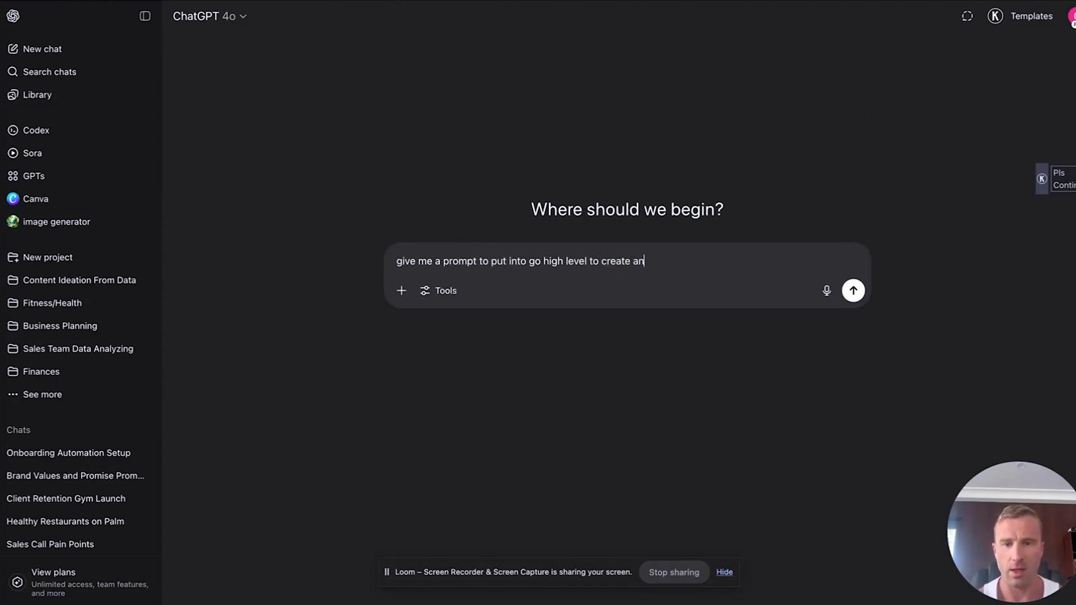
pyautogui.write(' onboarding d')
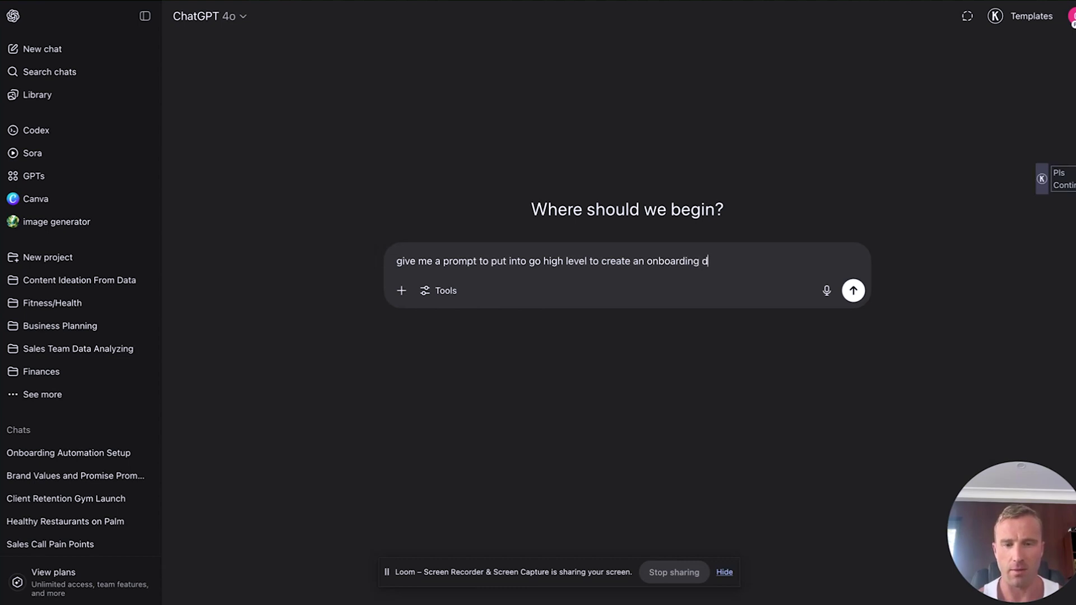
pyautogui.write('low ow for a new client when t')
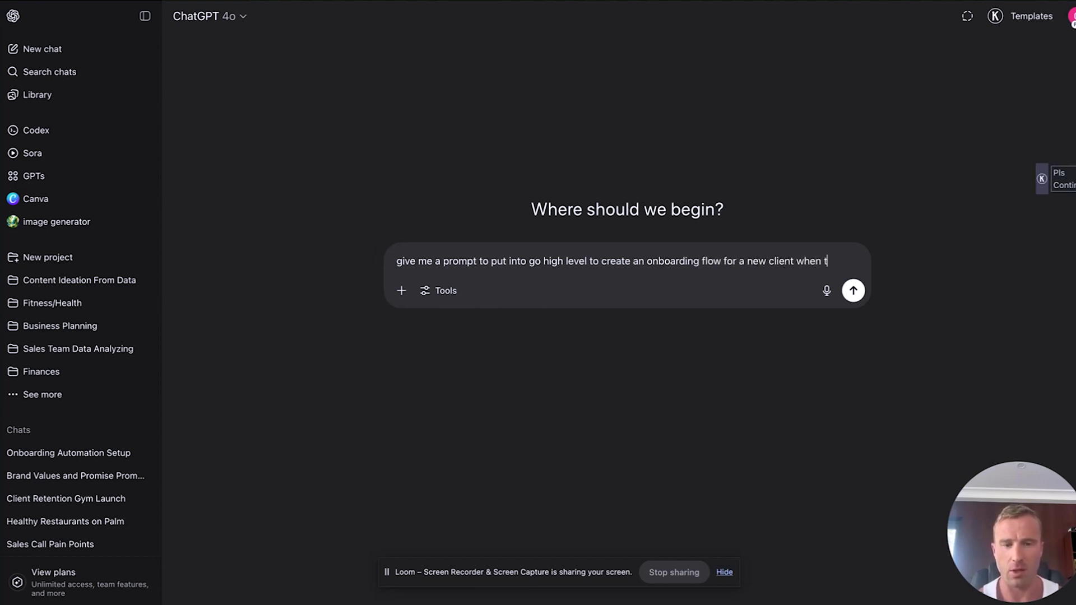
pyautogui.write('hey join our program, make t')
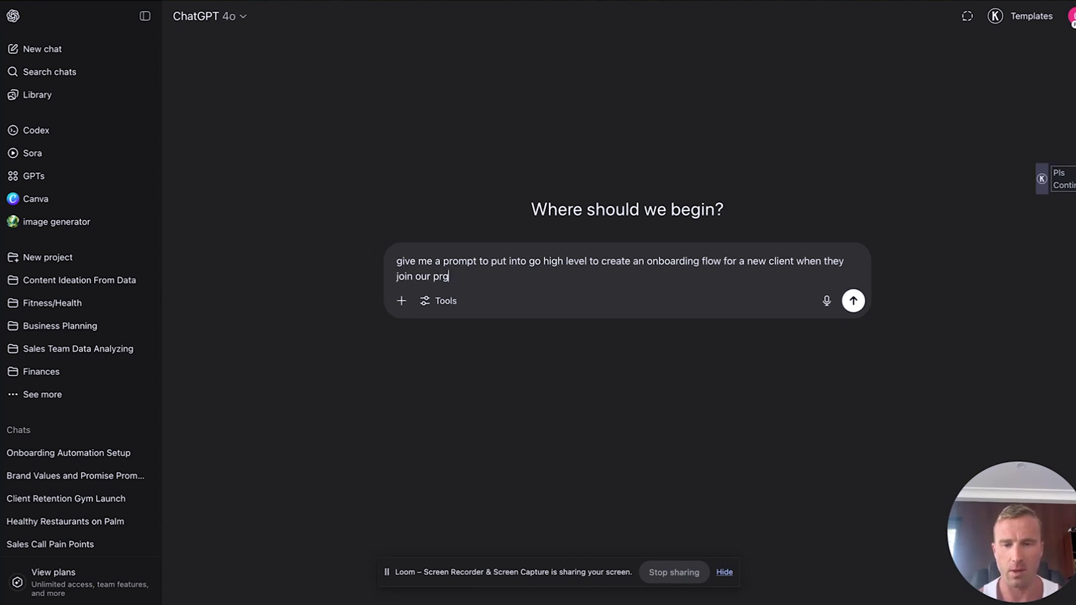
pyautogui.write('his short and concise')
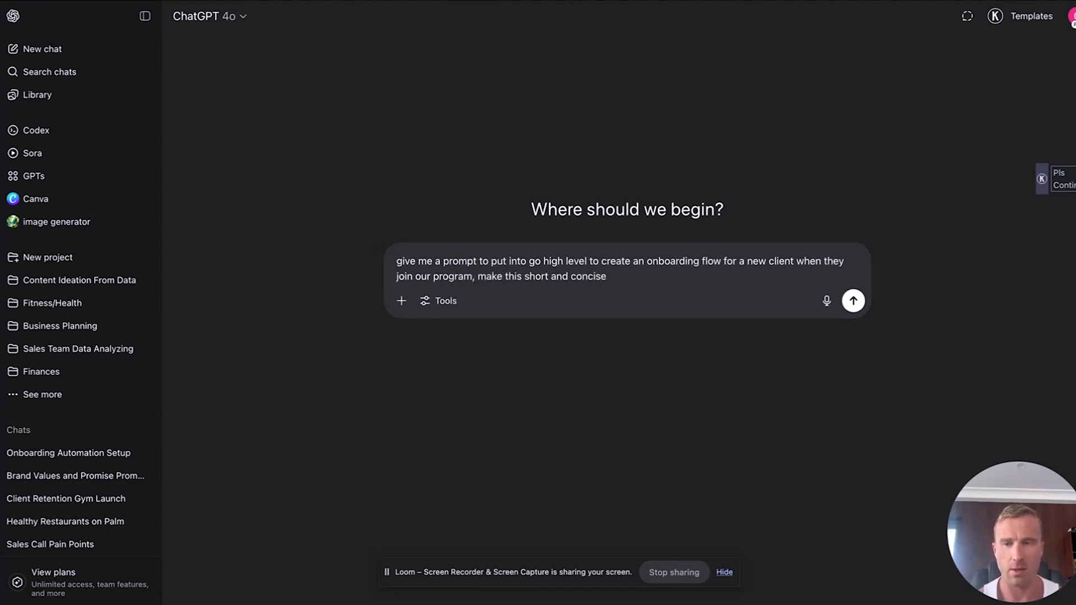
pyautogui.press('Return')
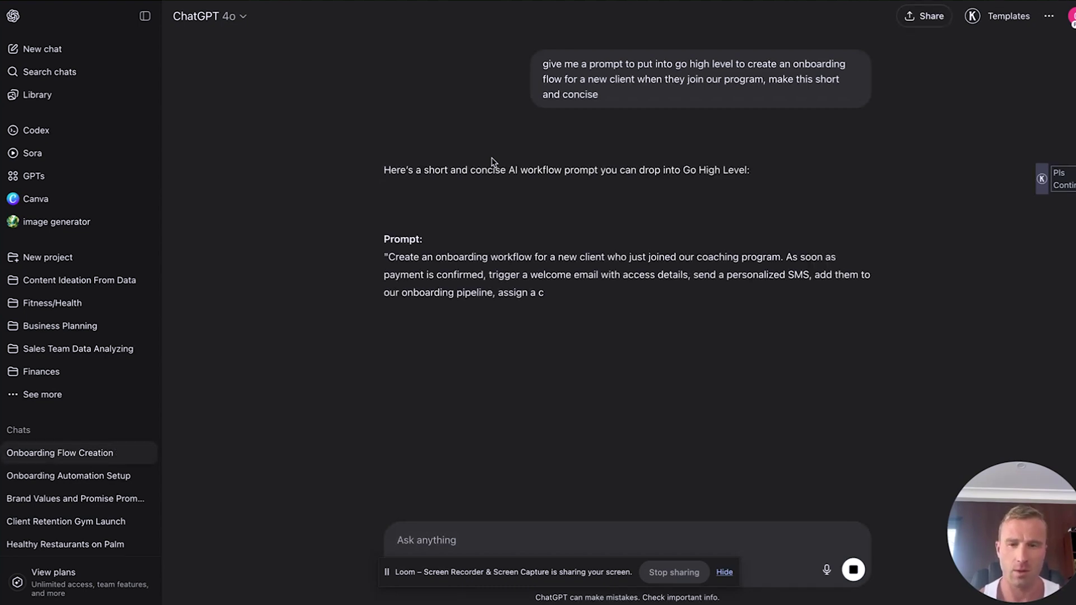
pyautogui.moveTo(559, 310); pyautogui.dragTo(351, 263)
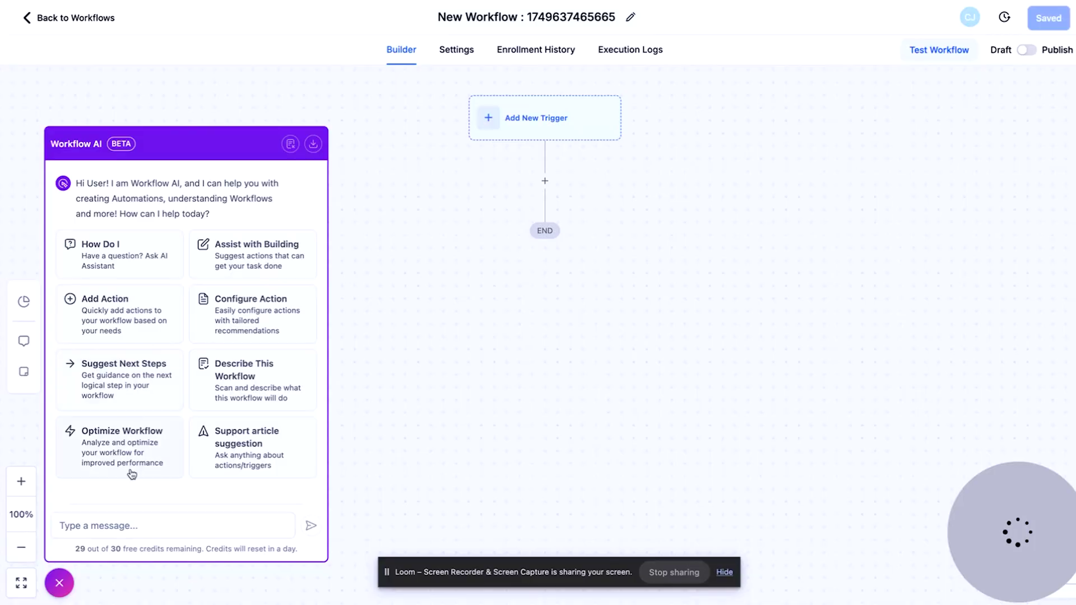
# Paste the onboarding prompt into Workflow AI, send it, and begin adding a trigger.
pyautogui.click(86, 521)
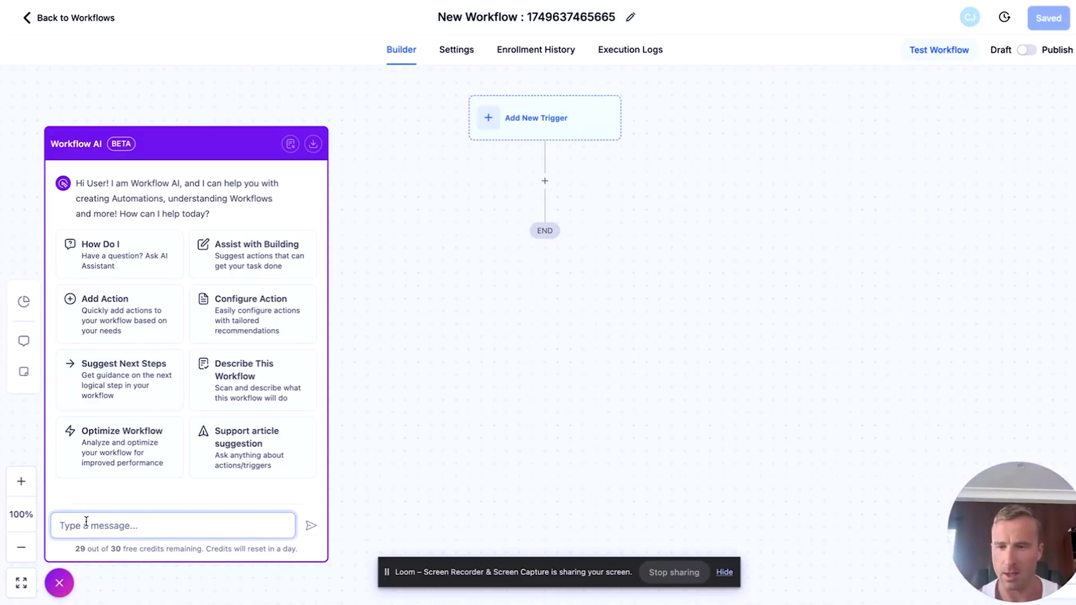
pyautogui.hotkey('ctrl', 'v')
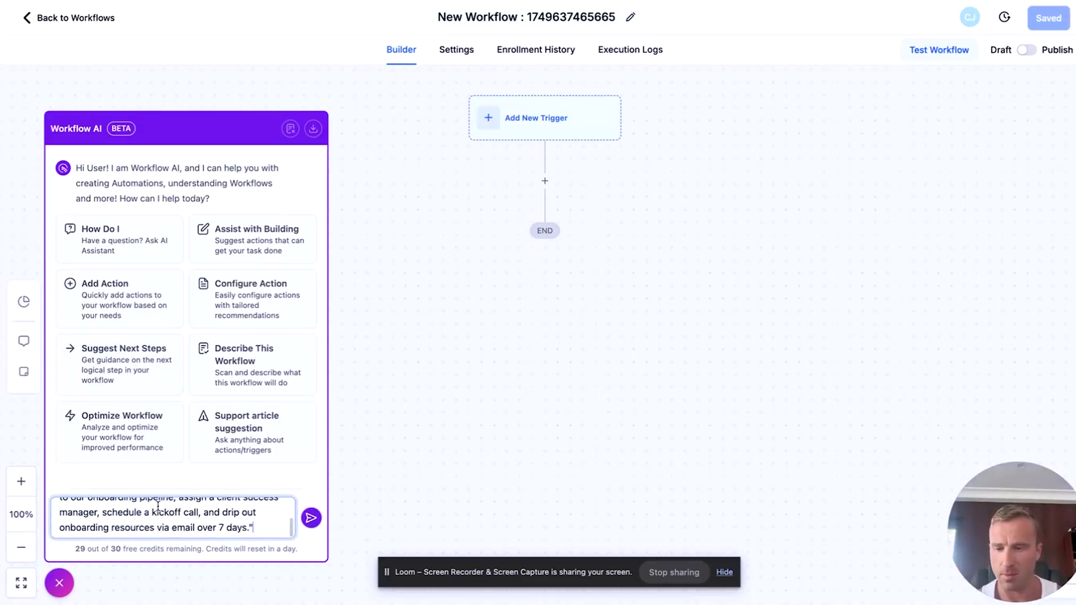
pyautogui.click(311, 517)
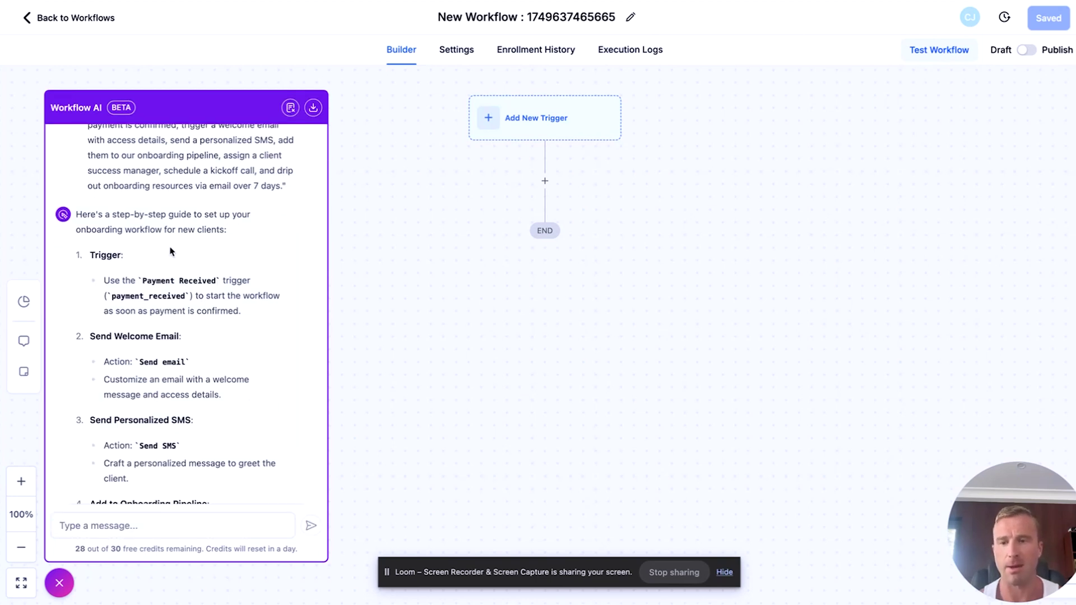
pyautogui.scroll(-1, 123, 278)
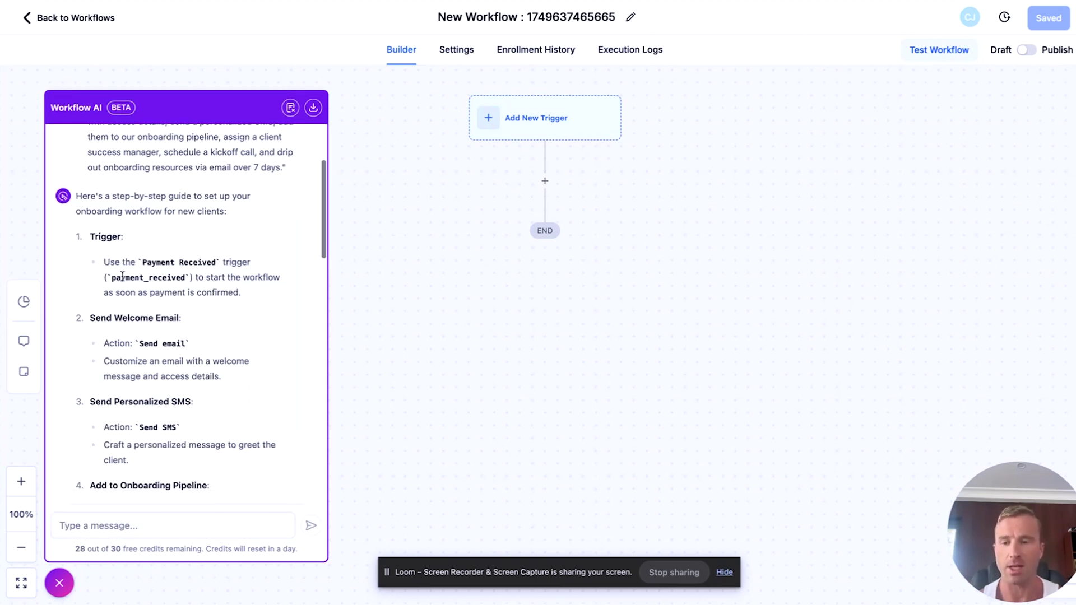
pyautogui.click(555, 105)
# Browse the list of available workflow triggers.
pyautogui.click(801, 151)
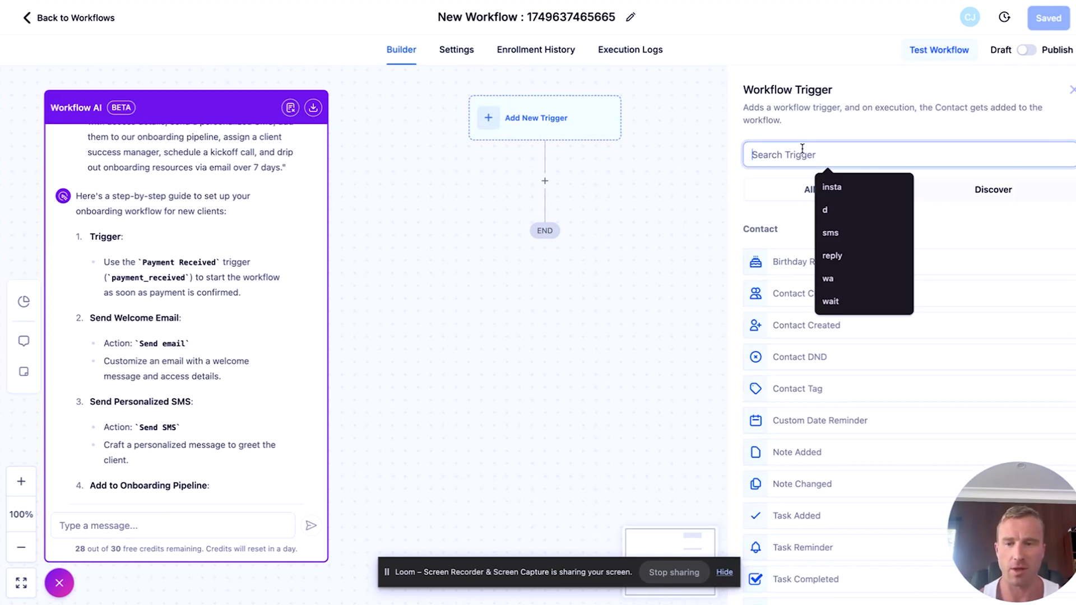
pyautogui.click(89, 315)
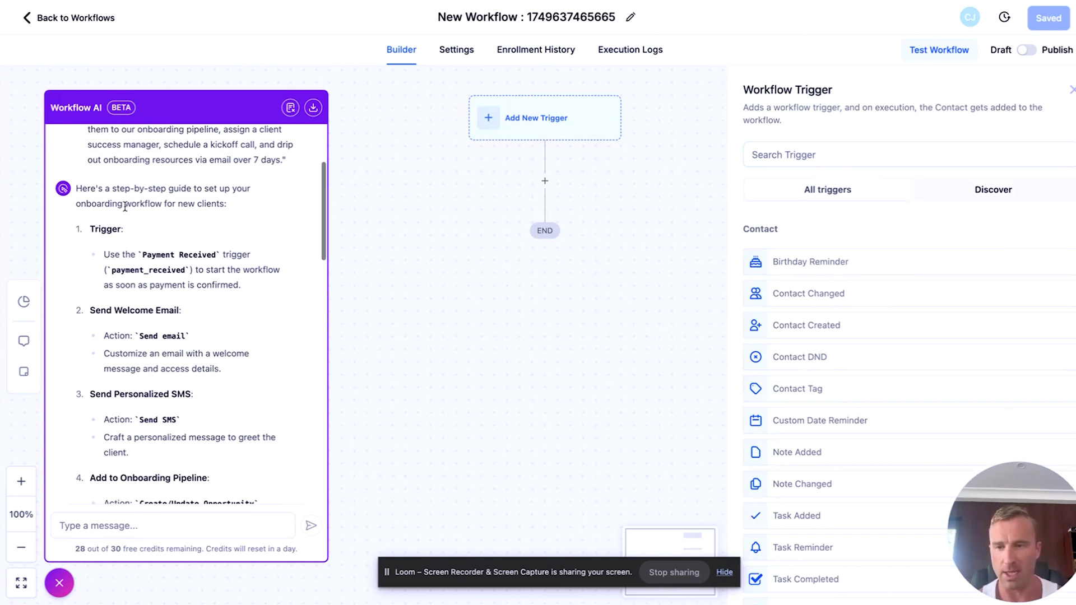
pyautogui.scroll(-1, 124, 206)
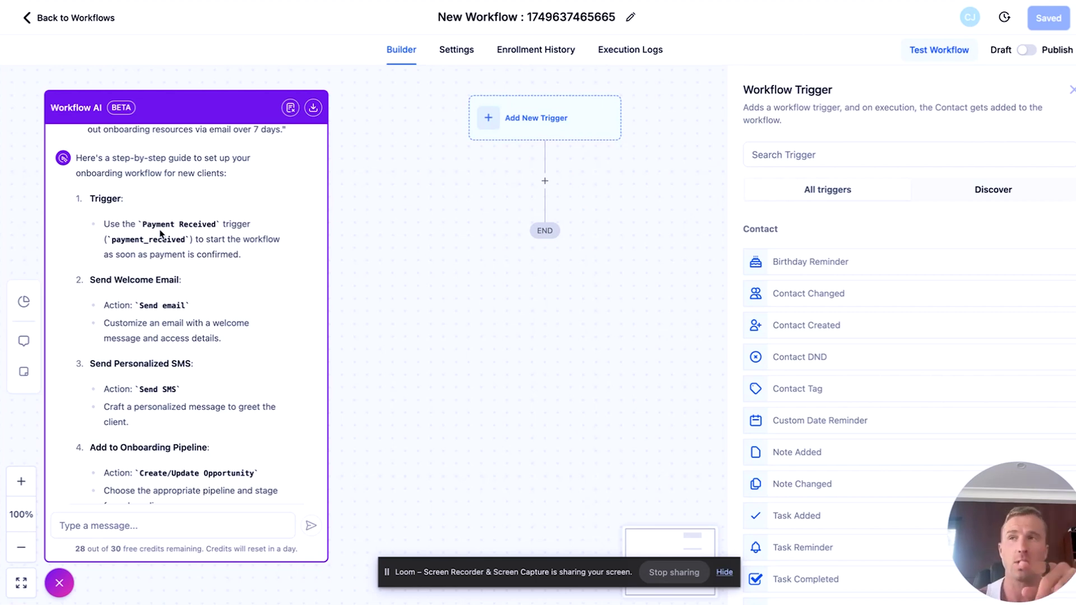
pyautogui.scroll(-10, 160, 233)
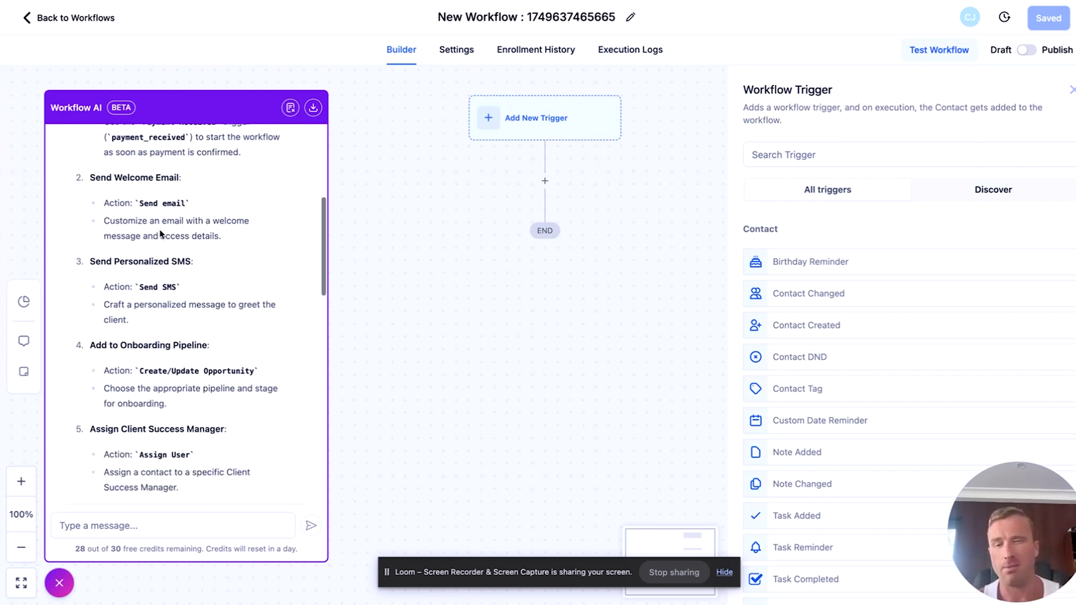
pyautogui.scroll(-5, 160, 233)
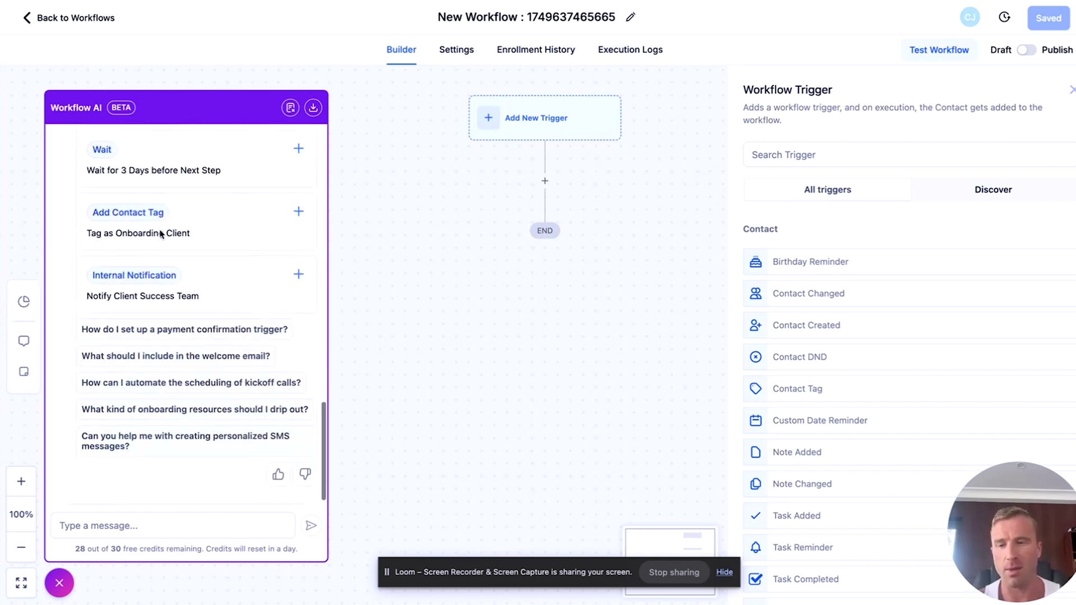
pyautogui.scroll(20, 160, 233)
pyautogui.scroll(-5, 160, 233)
pyautogui.scroll(3, 160, 233)
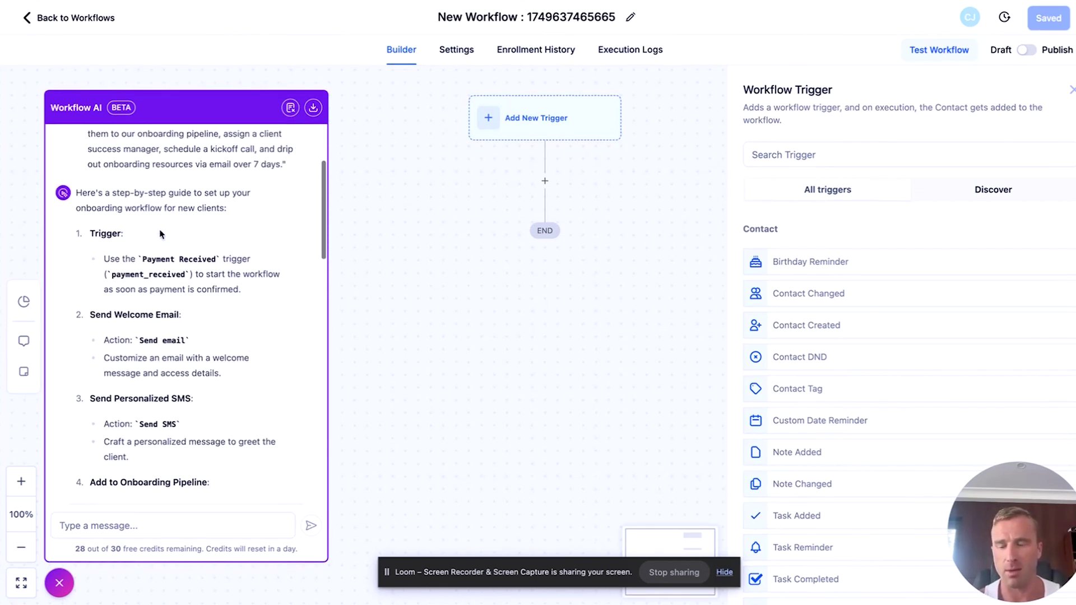
# Search 'paym' and save Payment Received as the workflow trigger.
pyautogui.click(834, 154)
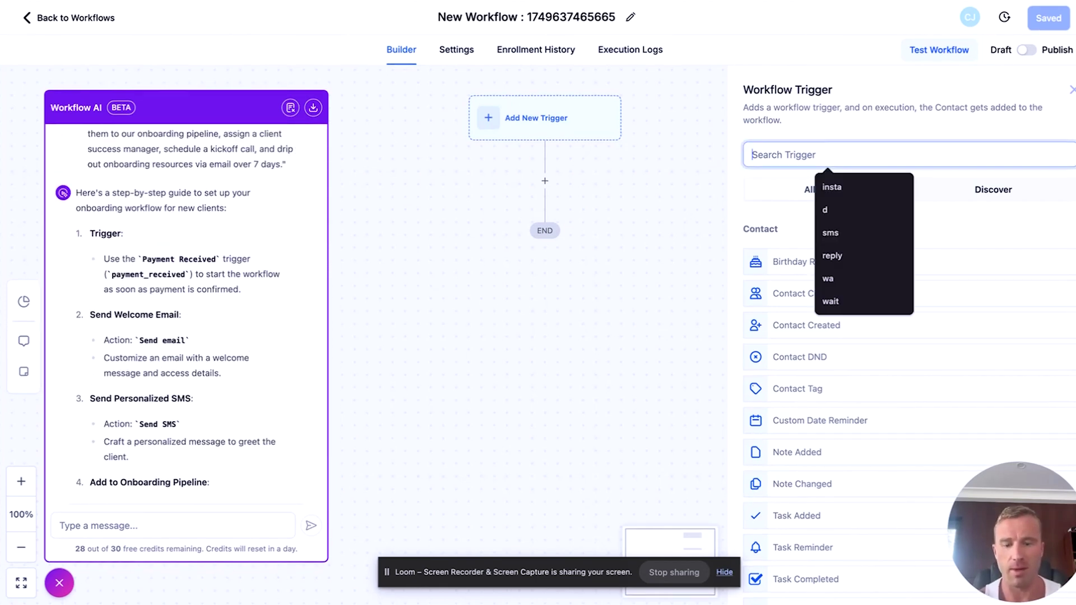
pyautogui.write('payment')
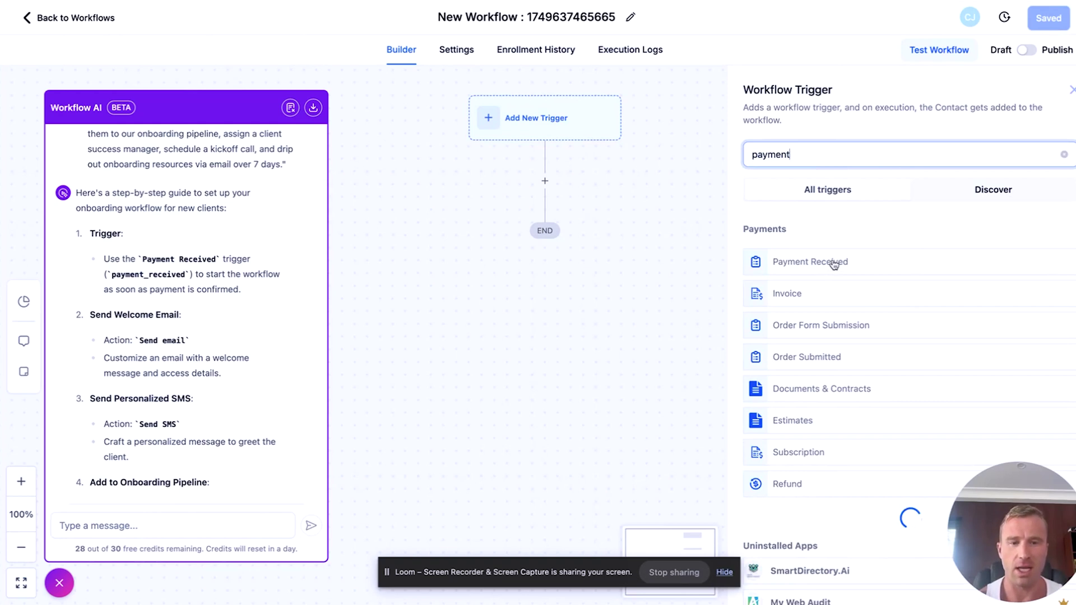
pyautogui.click(833, 261)
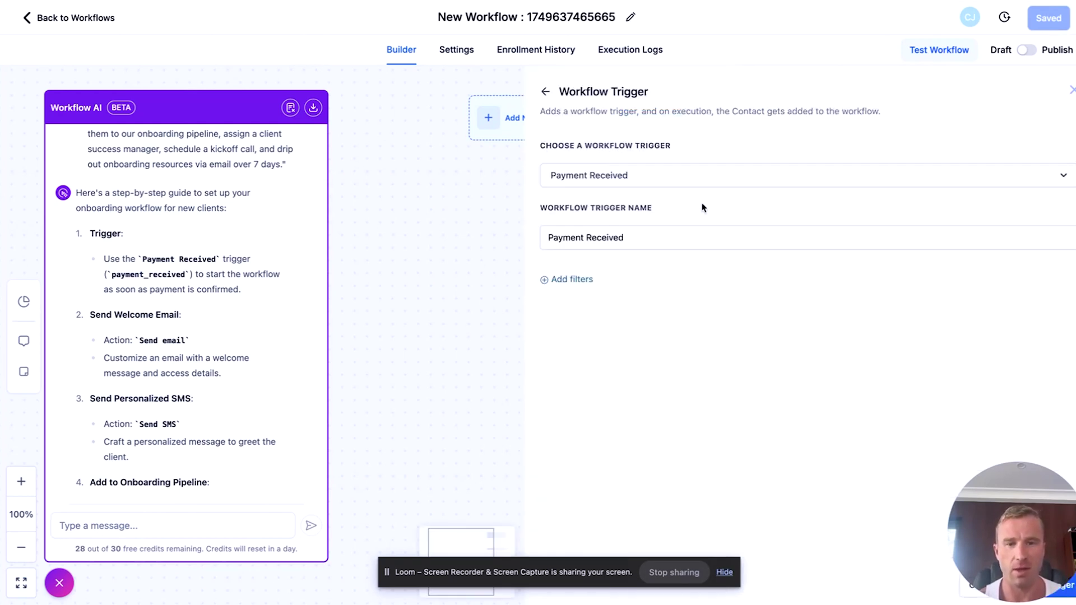
pyautogui.click(687, 186)
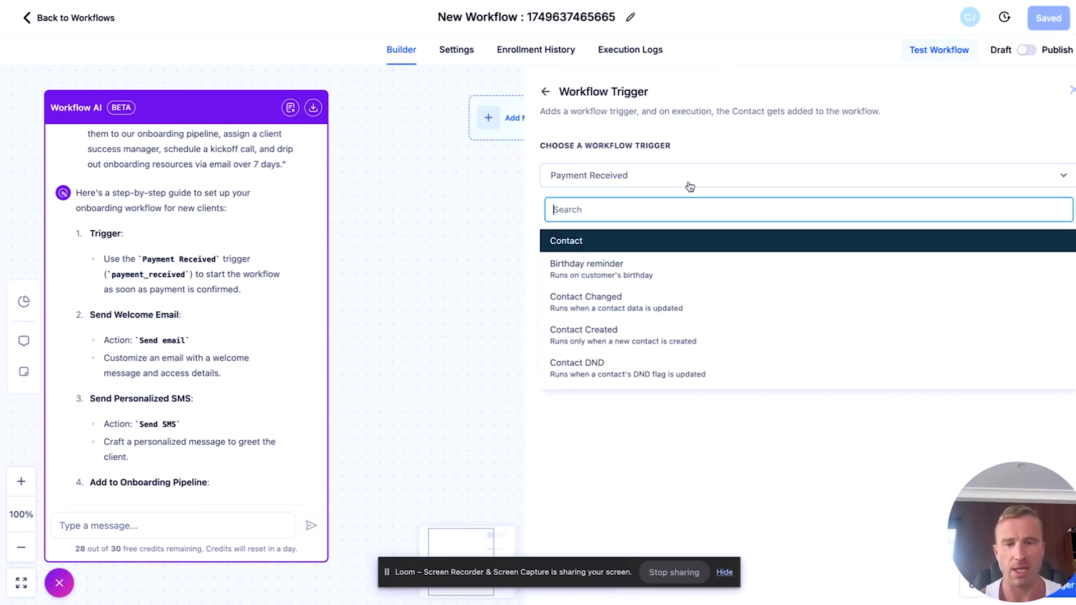
pyautogui.click(541, 191)
pyautogui.click(616, 174)
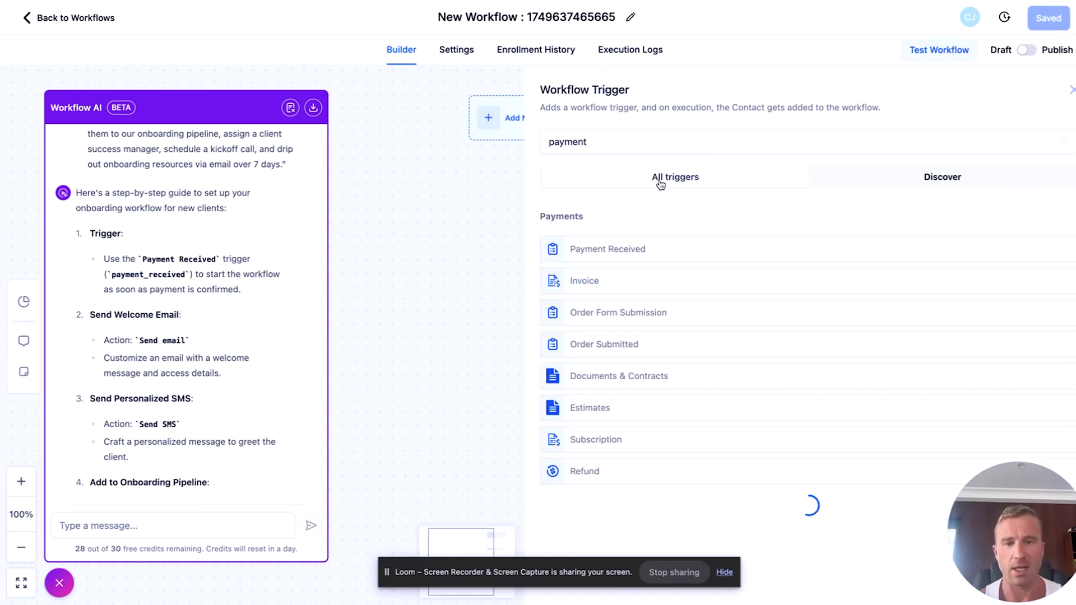
pyautogui.click(654, 255)
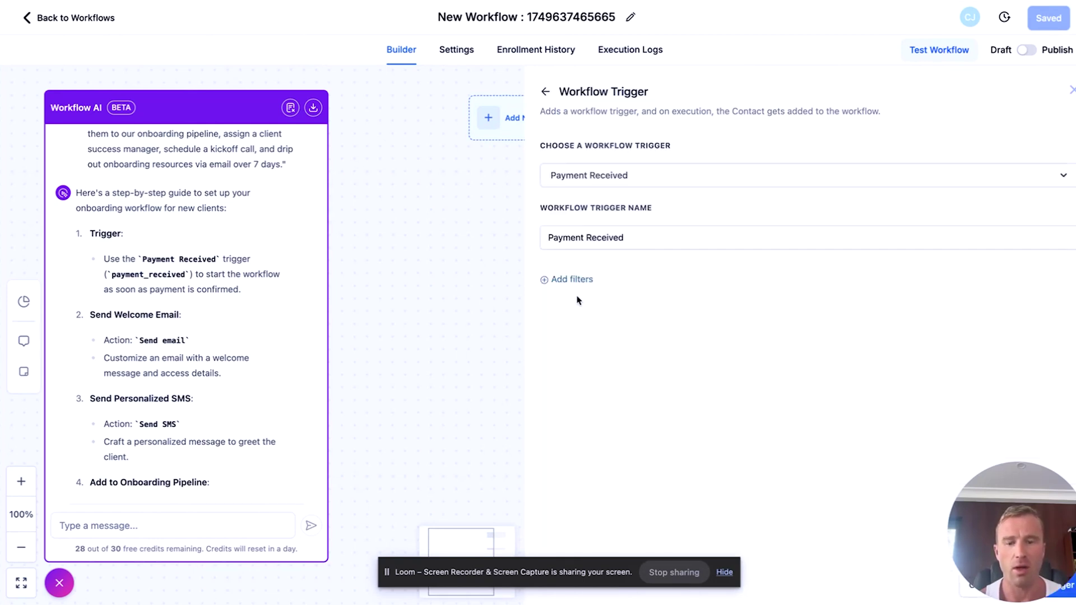
pyautogui.moveTo(1043, 522); pyautogui.dragTo(1046, 451)
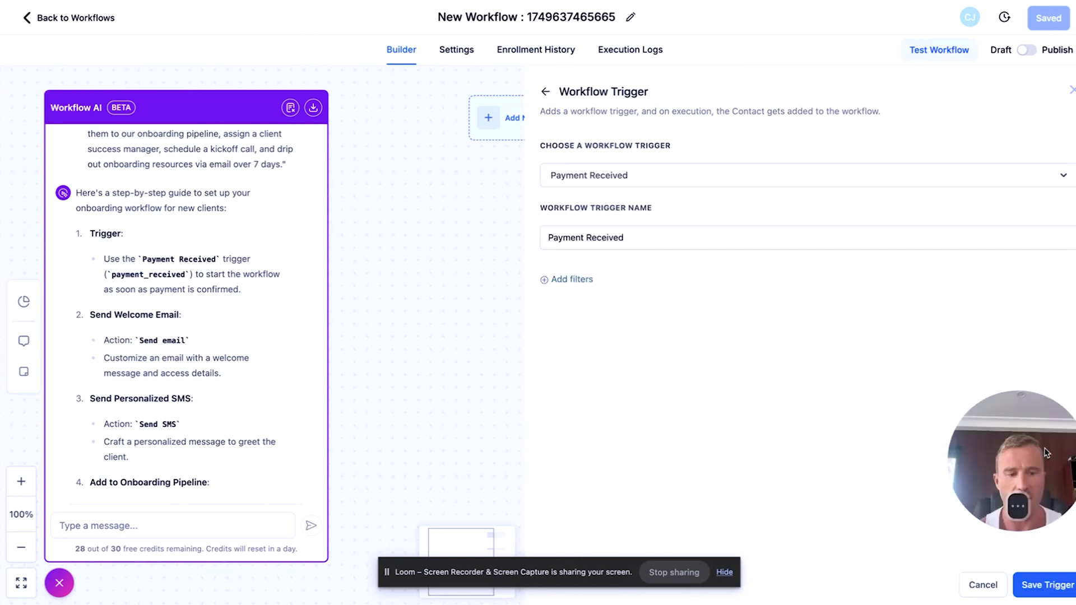
pyautogui.click(1042, 585)
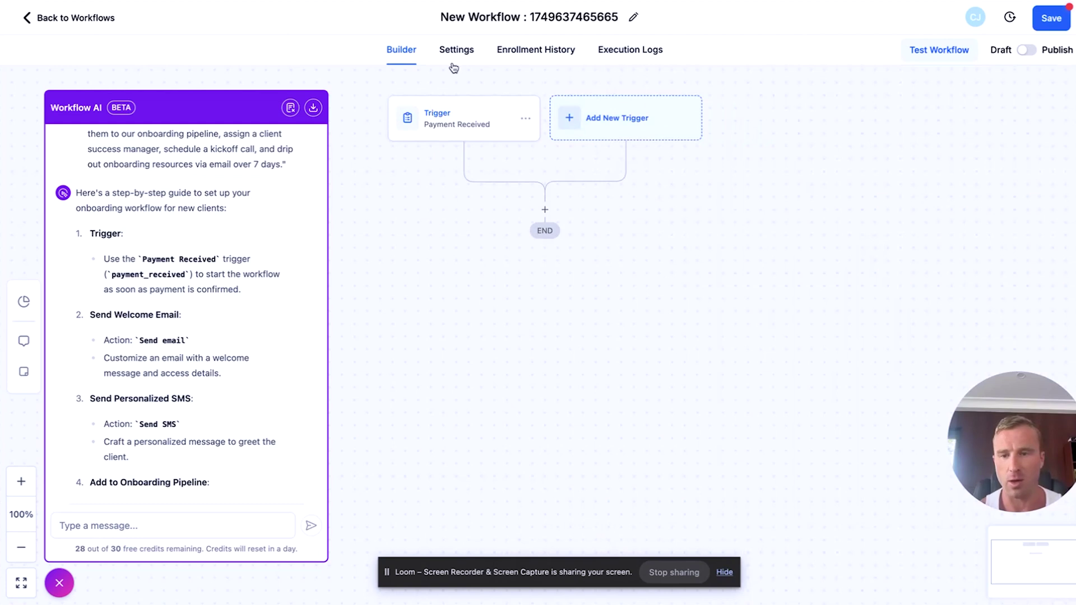
# Add a Send Email action step after the workflow trigger.
pyautogui.scroll(-1, 196, 298)
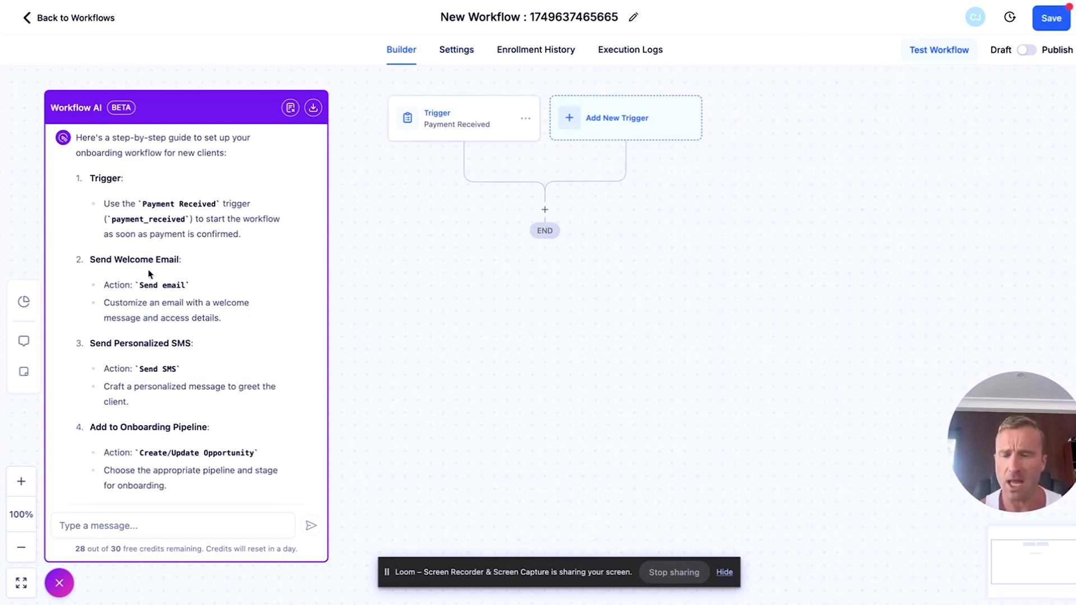
pyautogui.click(546, 208)
pyautogui.click(791, 144)
pyautogui.write('send ema')
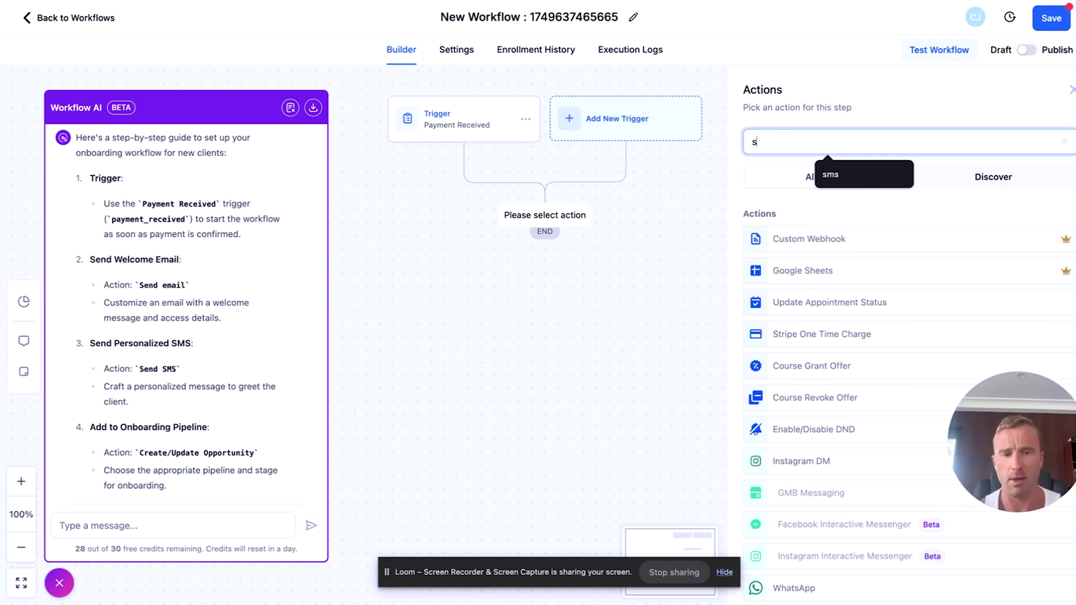
pyautogui.click(791, 247)
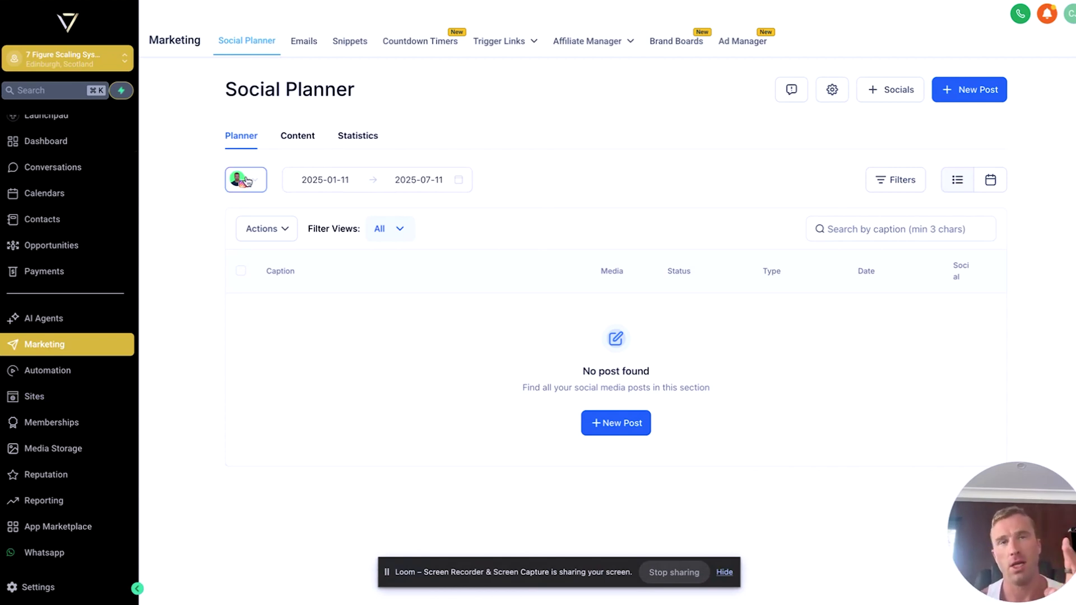
# Start a Content AI Instagram post with core idea 'Why men need to be in great shape to be great business owners'.
pyautogui.click(978, 91)
pyautogui.click(956, 202)
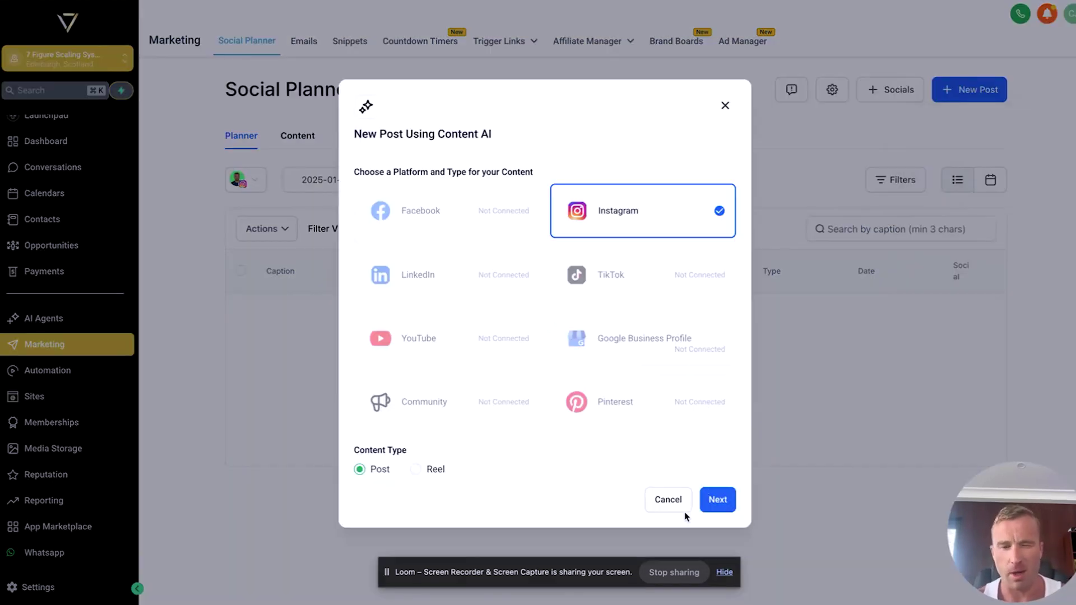
pyautogui.click(717, 499)
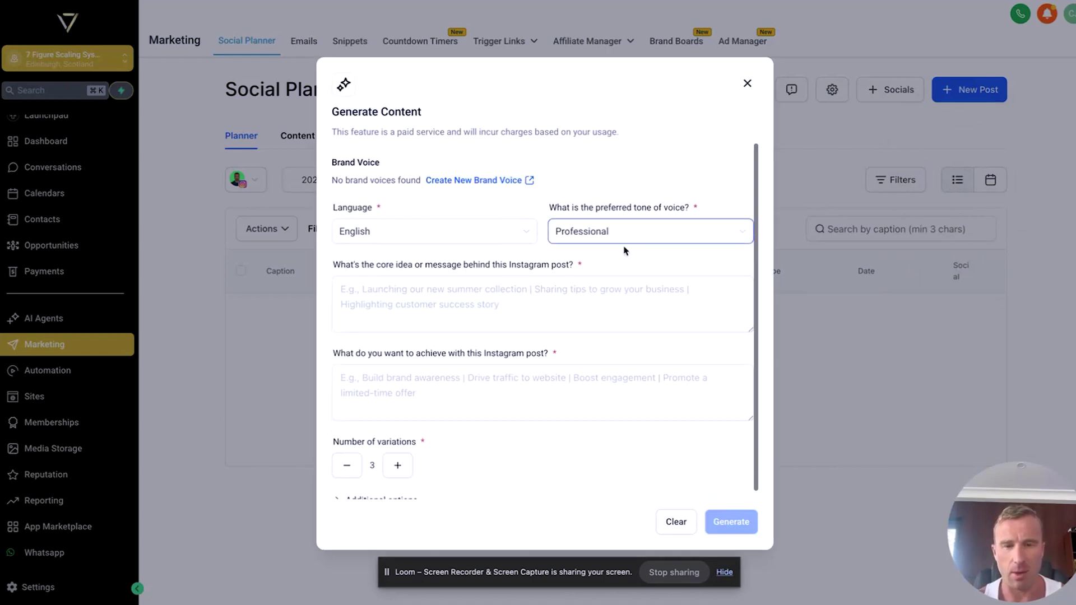
pyautogui.click(408, 304)
pyautogui.scroll(-1, 407, 306)
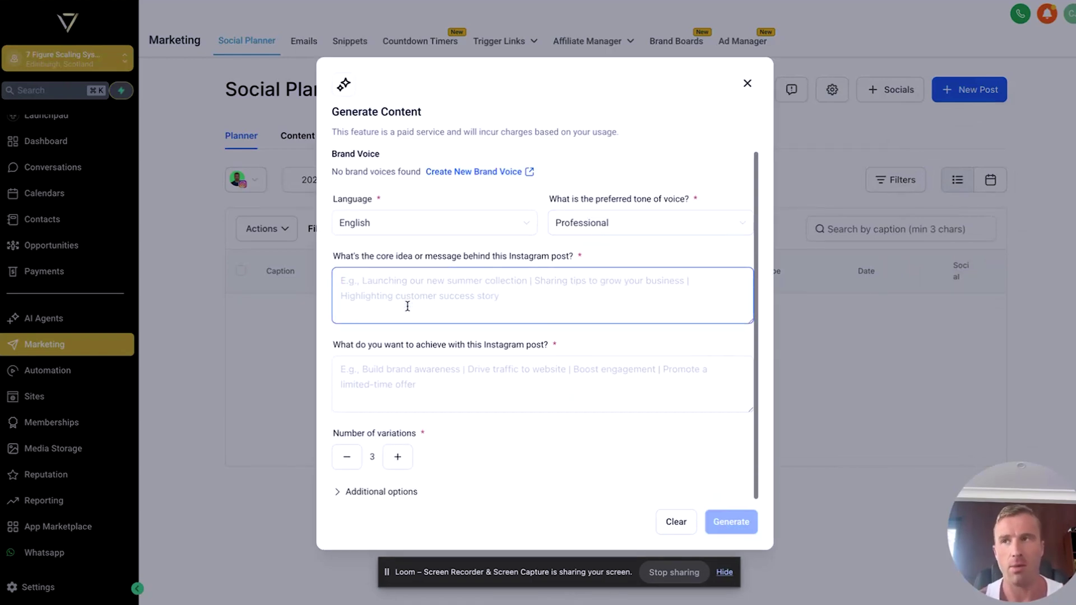
pyautogui.scroll(1, 408, 306)
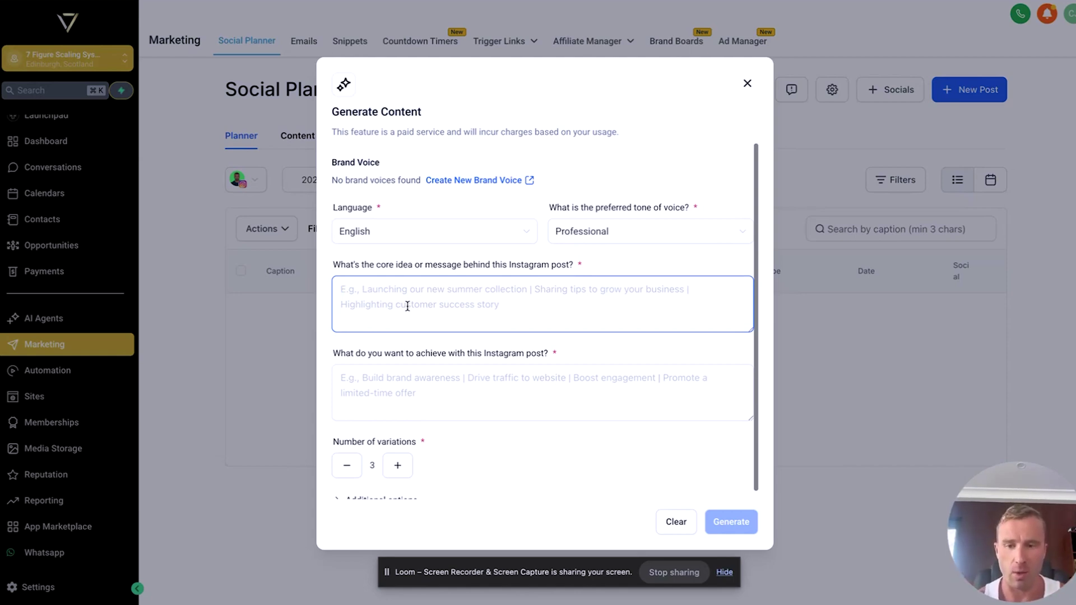
pyautogui.write('Why m')
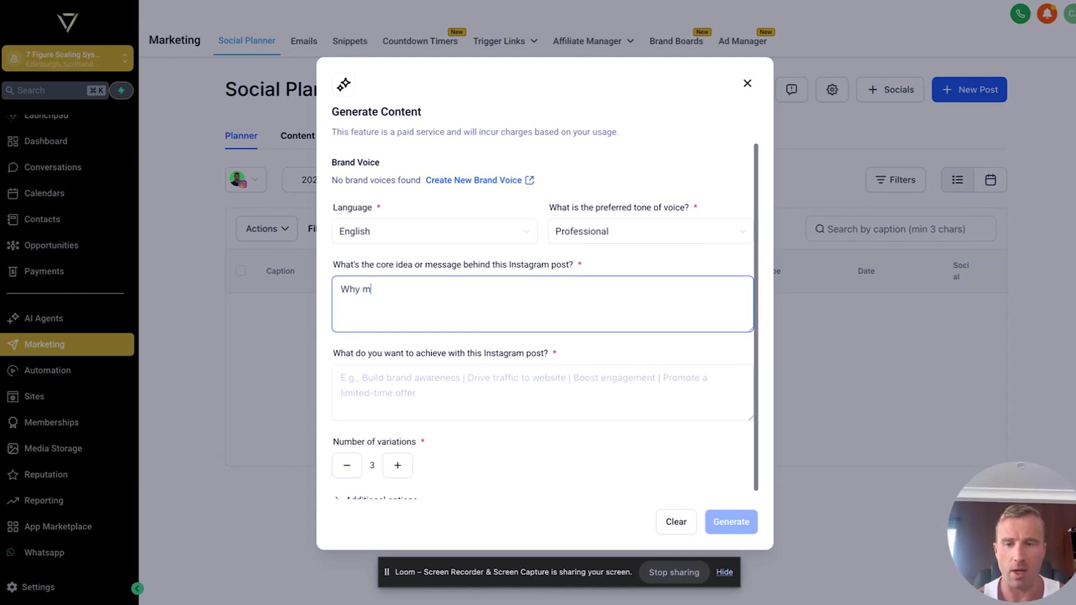
pyautogui.write('en need to be in')
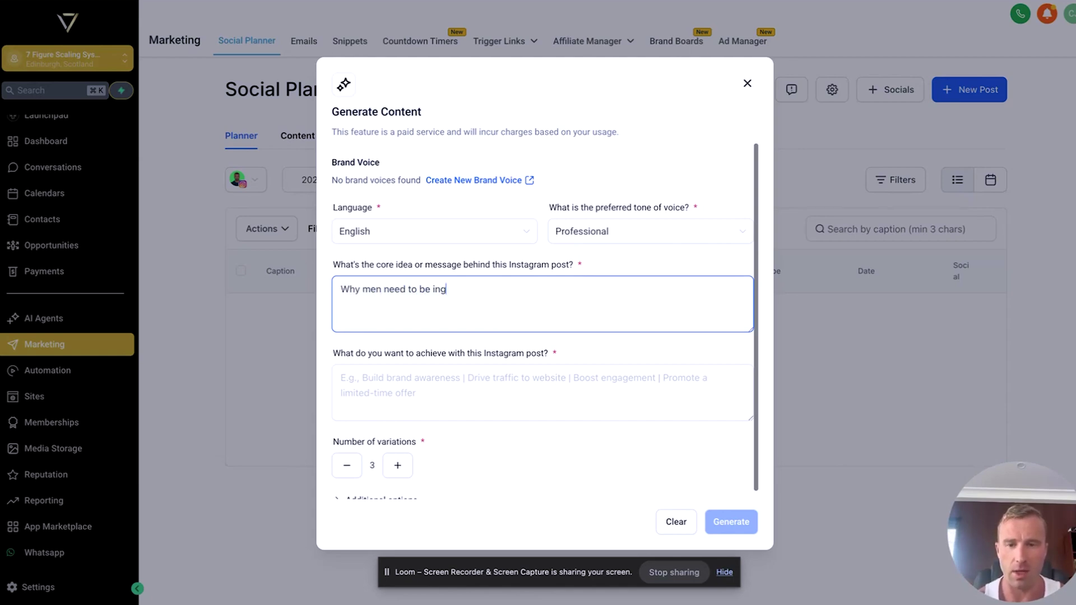
pyautogui.write(' great shap')
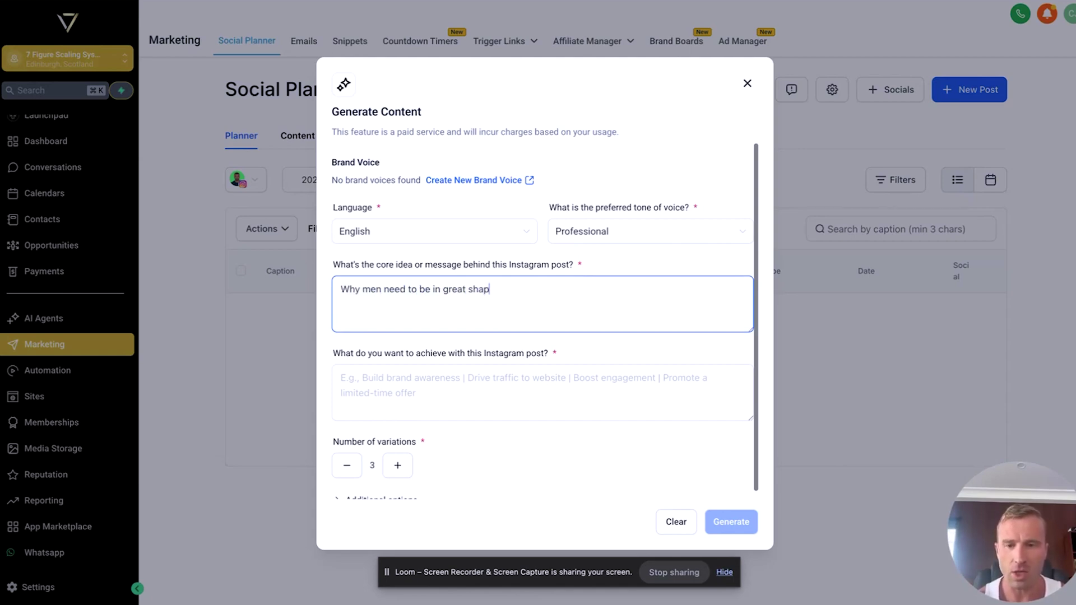
pyautogui.write('e to be great bu')
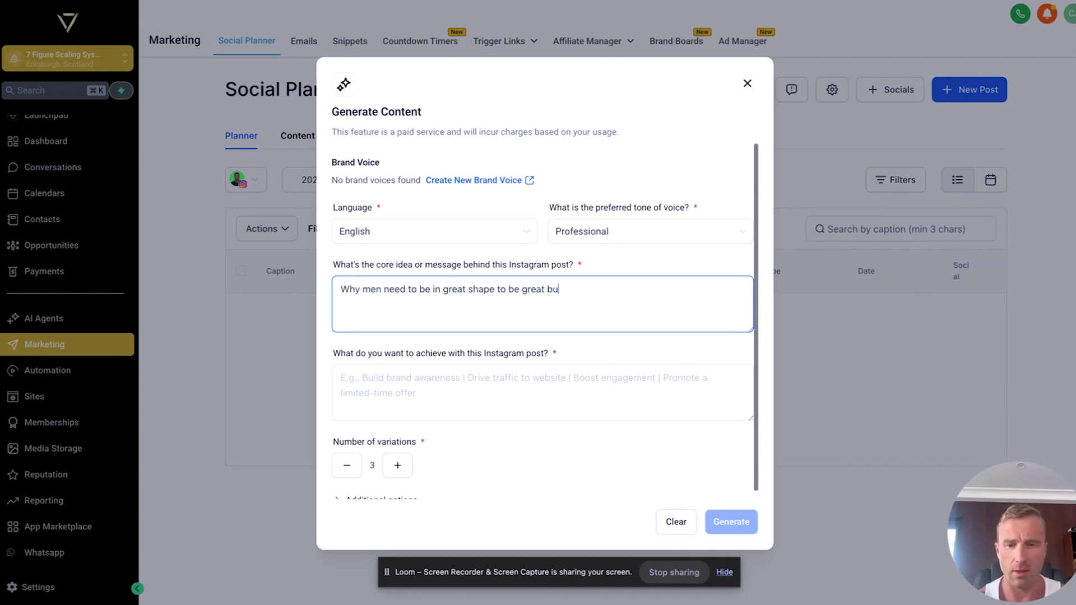
pyautogui.write('siness owners')
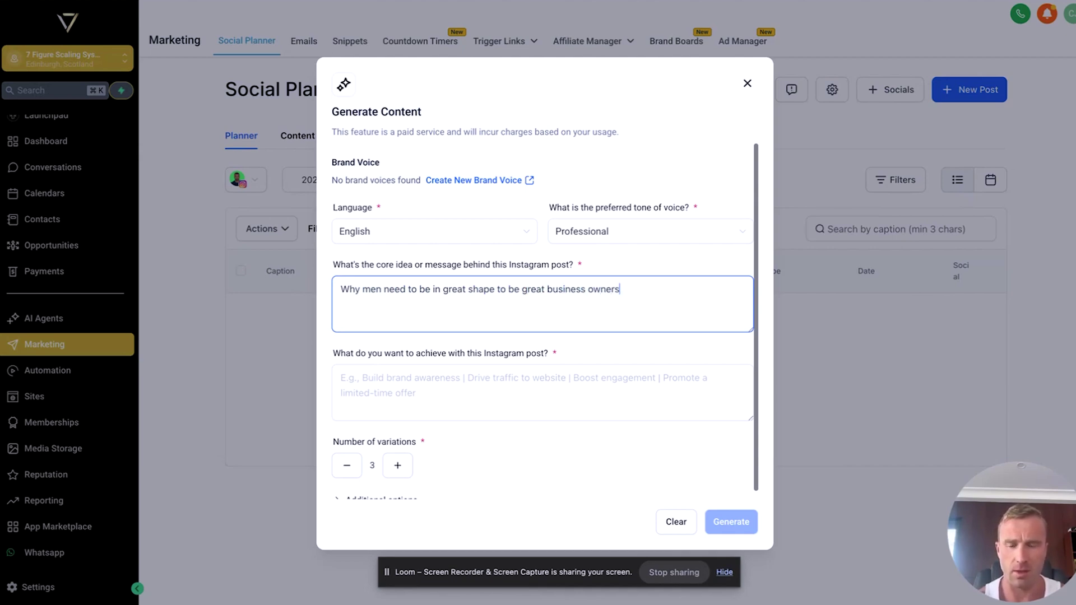
# Set the goal 'inspire others and create brand awareness', check Additional options, and generate three variations.
pyautogui.click(423, 381)
pyautogui.write('inspire other')
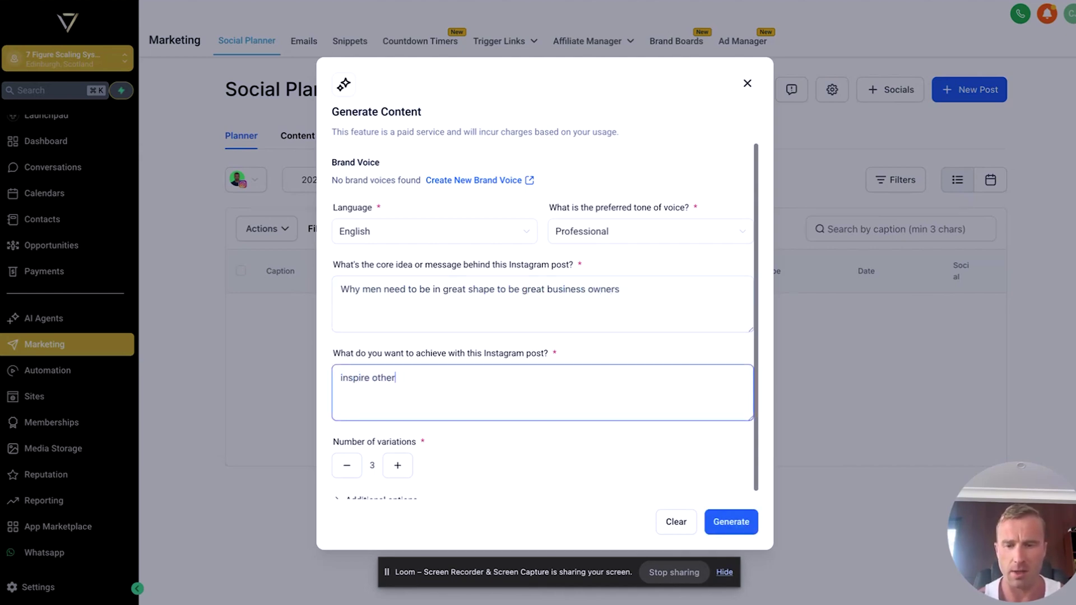
pyautogui.write('s and create brand')
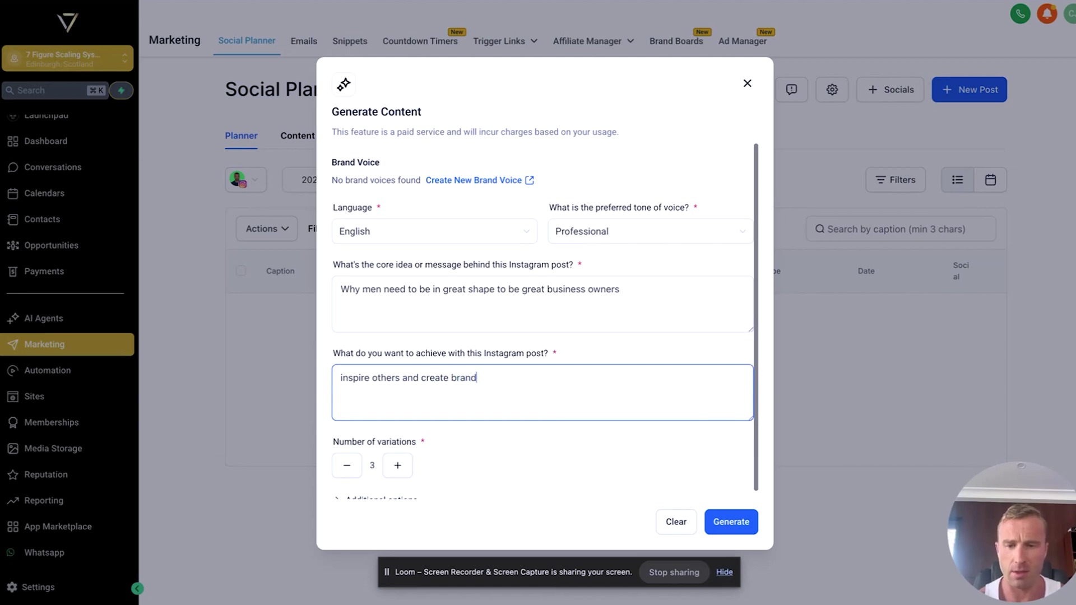
pyautogui.write(' awareness')
pyautogui.scroll(-1, 538, 469)
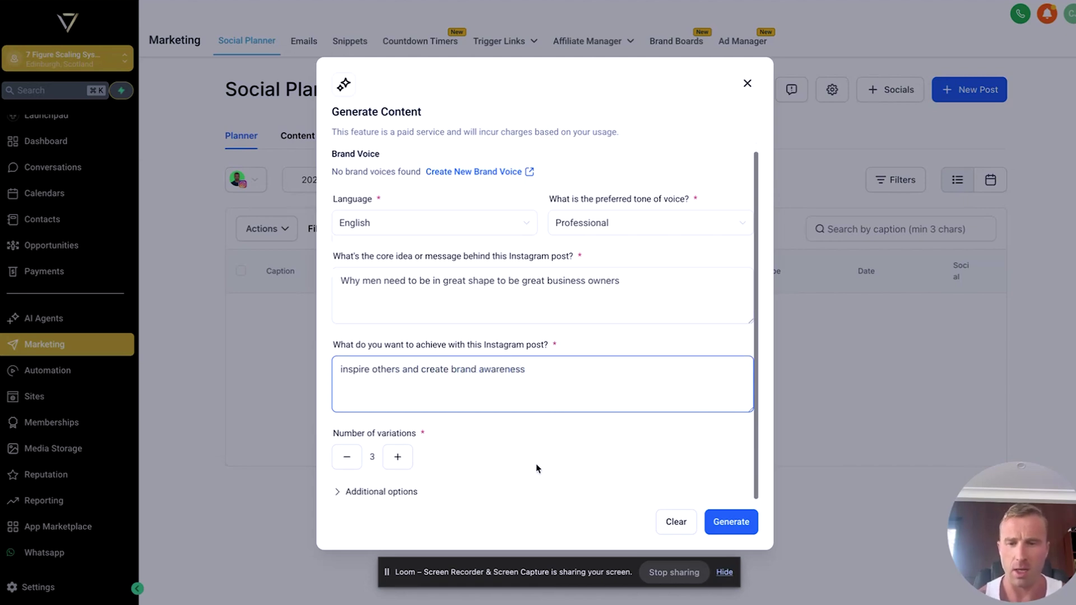
pyautogui.click(356, 491)
pyautogui.scroll(-5, 469, 442)
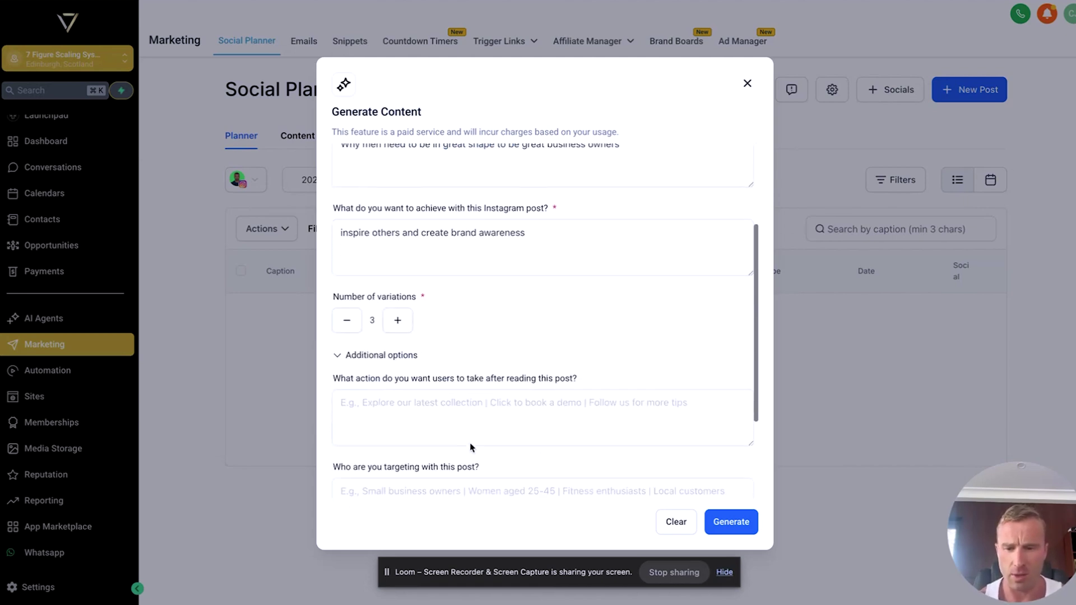
pyautogui.click(469, 442)
pyautogui.scroll(-1, 470, 443)
pyautogui.click(392, 305)
pyautogui.scroll(-3, 393, 305)
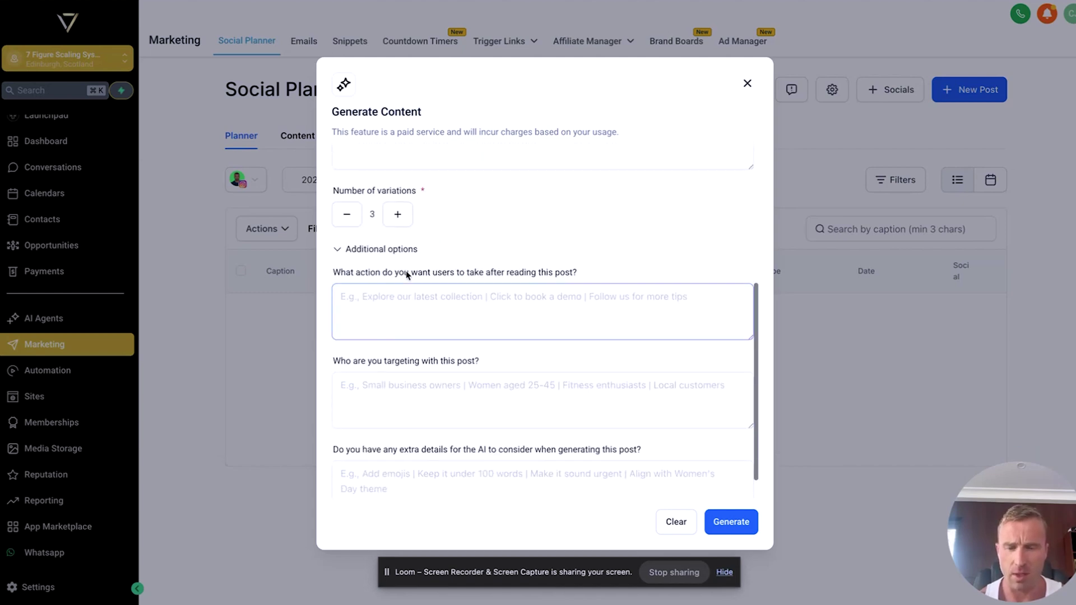
pyautogui.scroll(4, 430, 460)
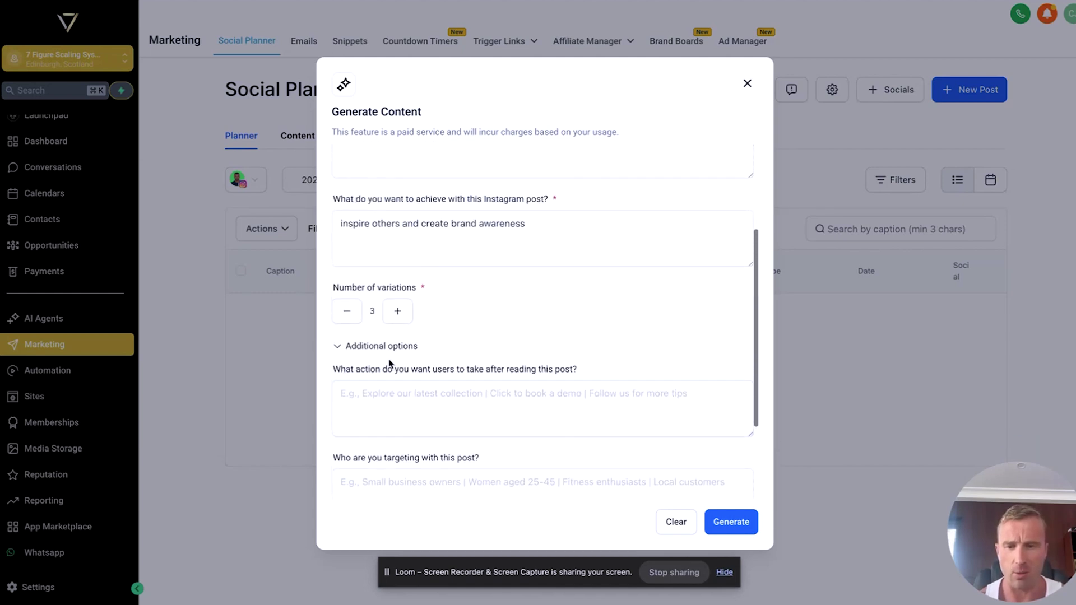
pyautogui.click(392, 345)
pyautogui.click(734, 523)
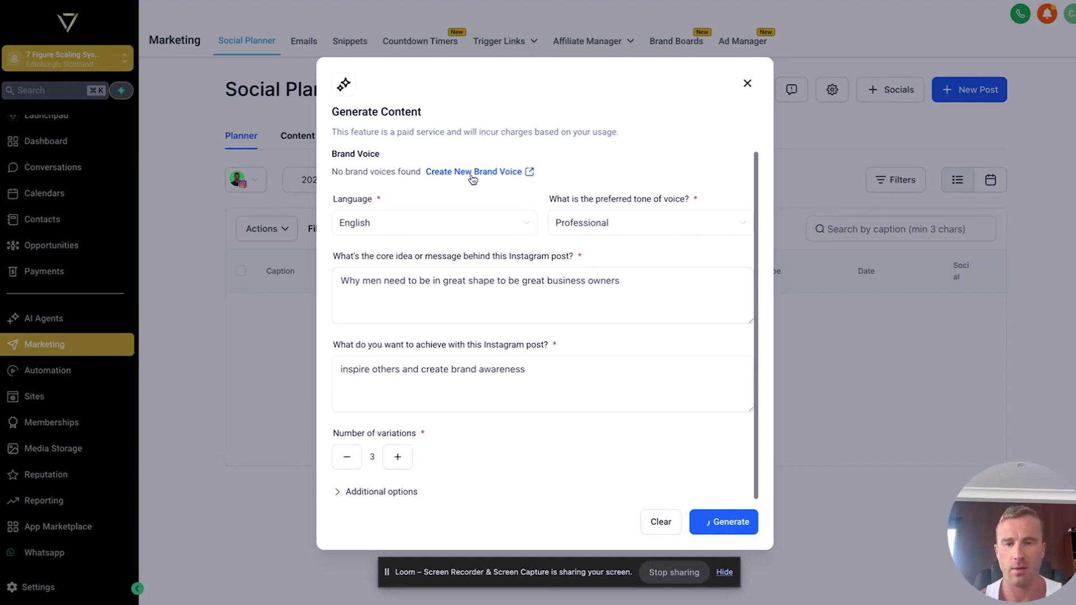
# Open Create New Brand Voice and look over its from-scratch and text/URL options.
pyautogui.click(472, 175)
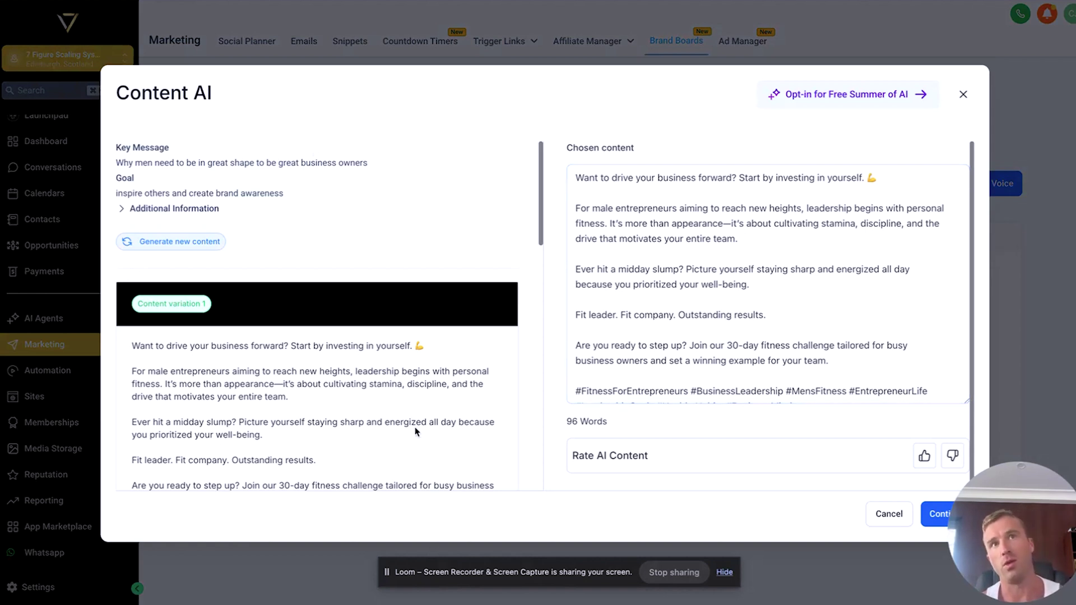
pyautogui.scroll(-1, 300, 385)
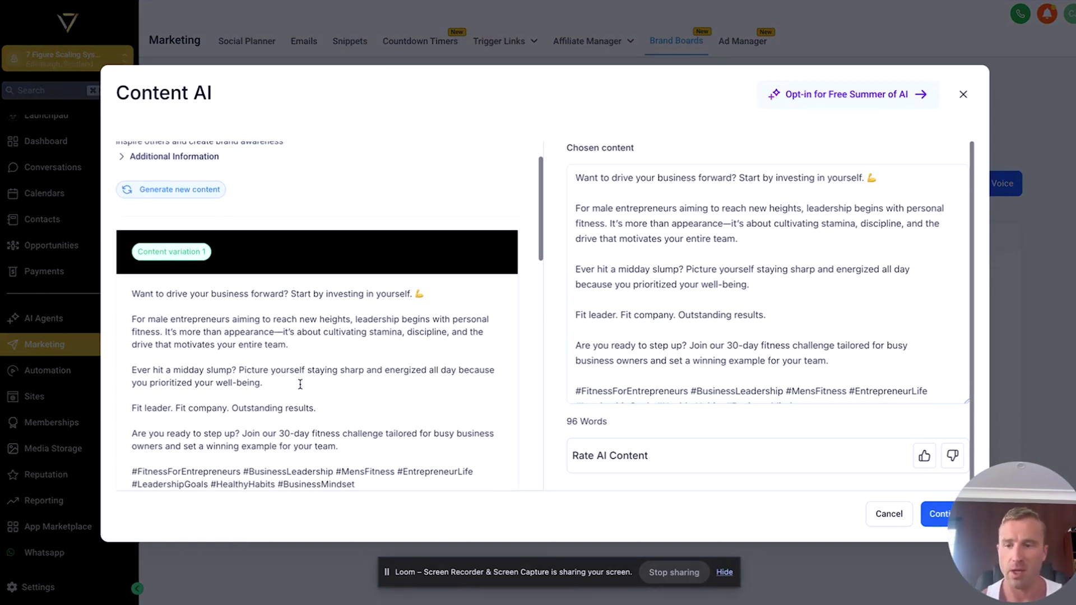
pyautogui.scroll(-2, 300, 384)
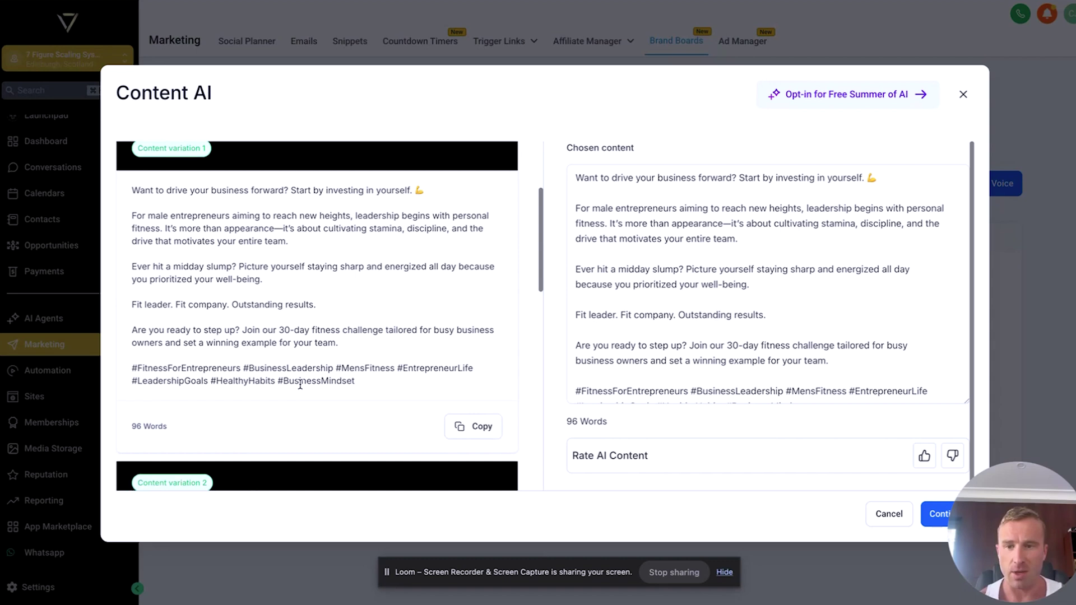
pyautogui.scroll(1, 301, 381)
pyautogui.scroll(-2, 297, 385)
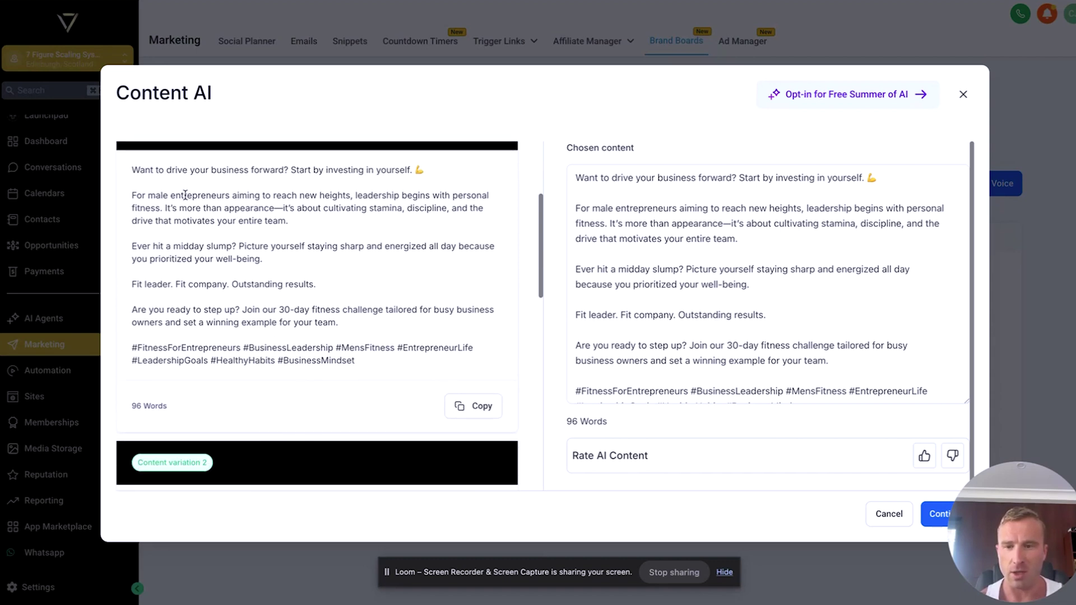
pyautogui.scroll(-6, 297, 276)
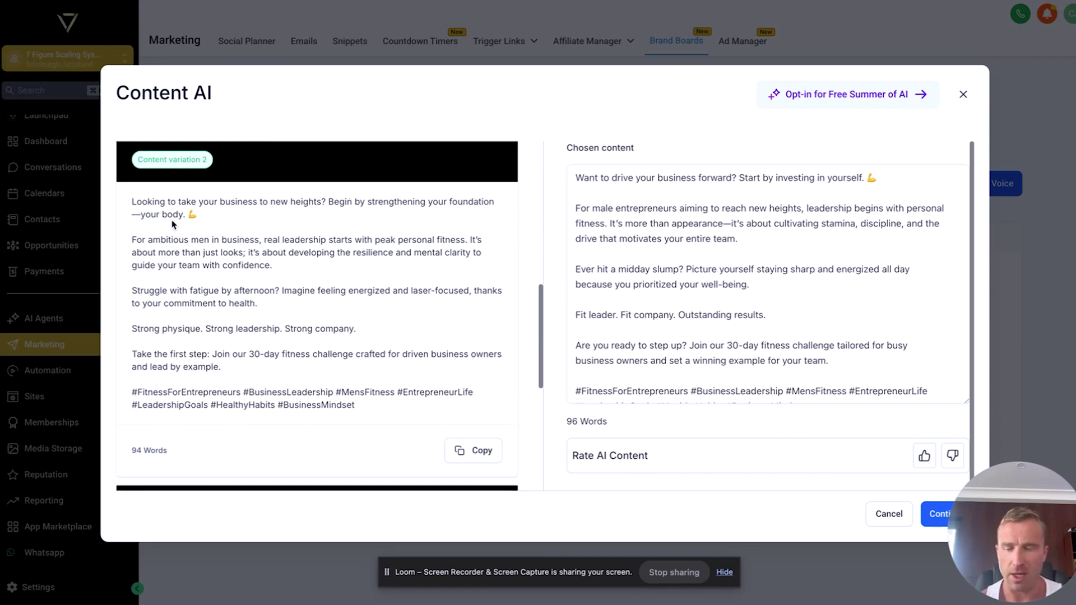
pyautogui.scroll(-1, 216, 237)
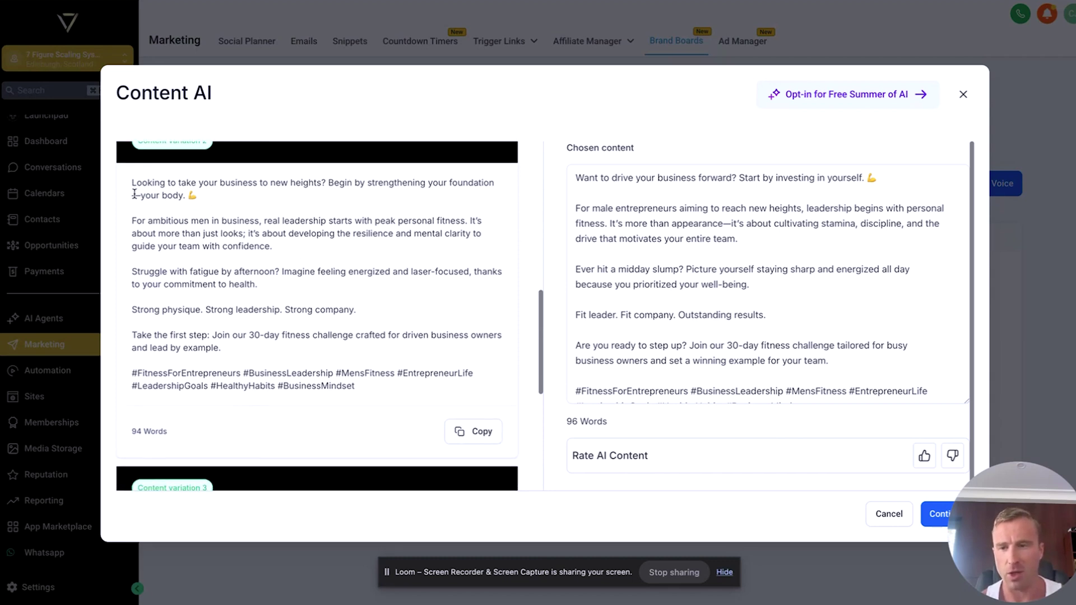
pyautogui.moveTo(131, 195); pyautogui.dragTo(140, 195)
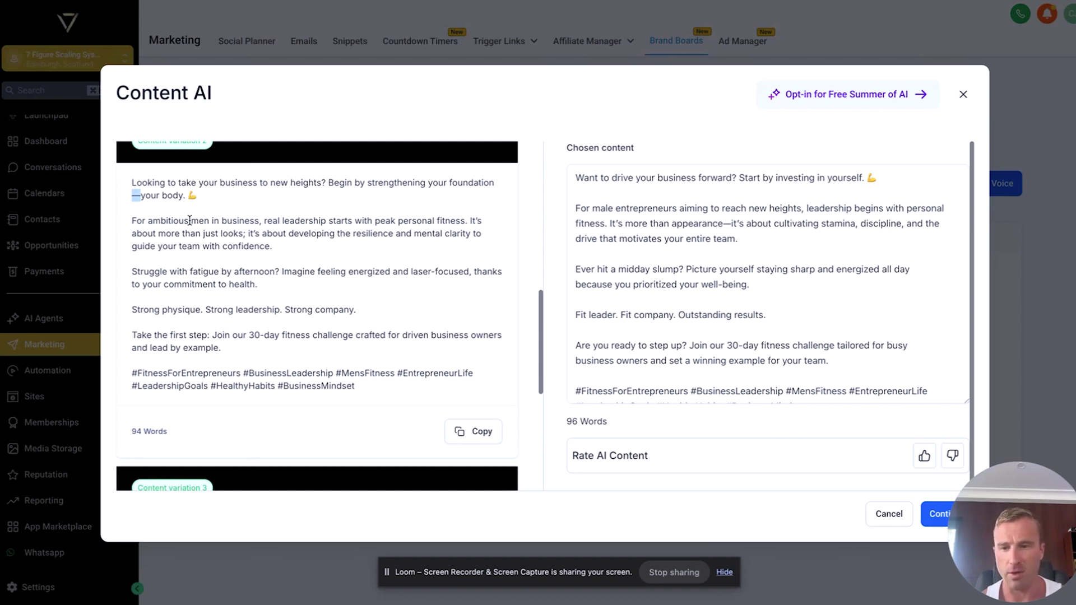
pyautogui.scroll(-1, 190, 221)
pyautogui.click(235, 242)
pyautogui.scroll(-5, 236, 242)
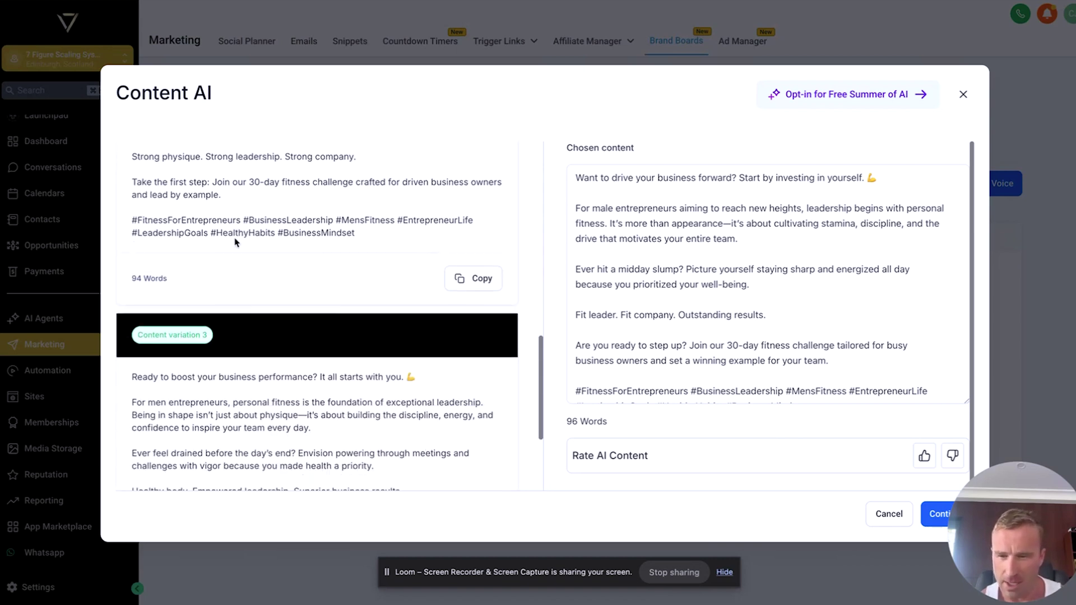
pyautogui.scroll(10, 236, 242)
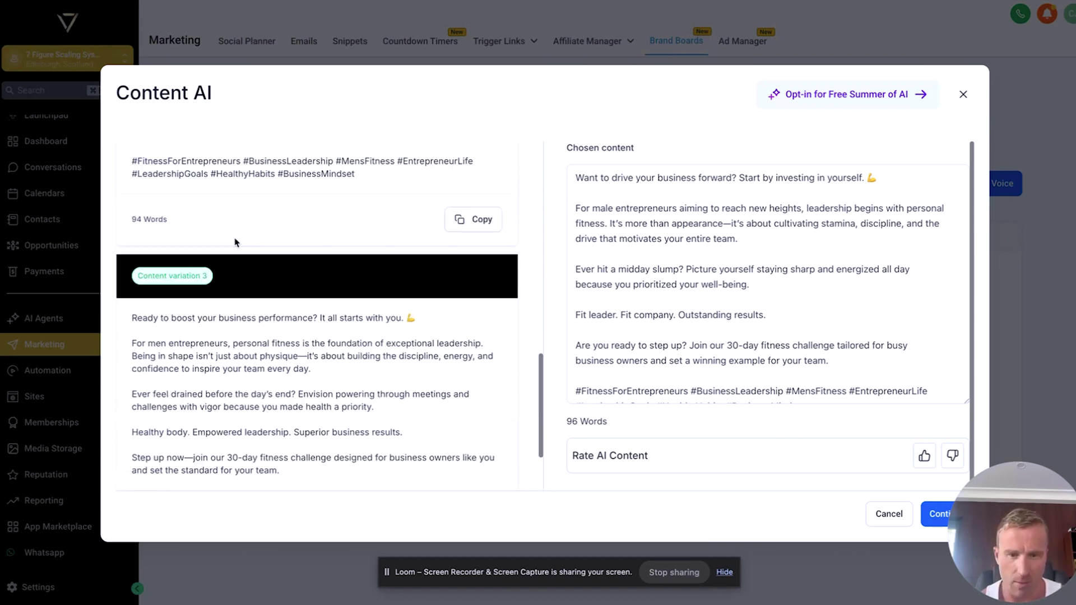
pyautogui.scroll(-2, 718, 379)
pyautogui.scroll(2, 718, 379)
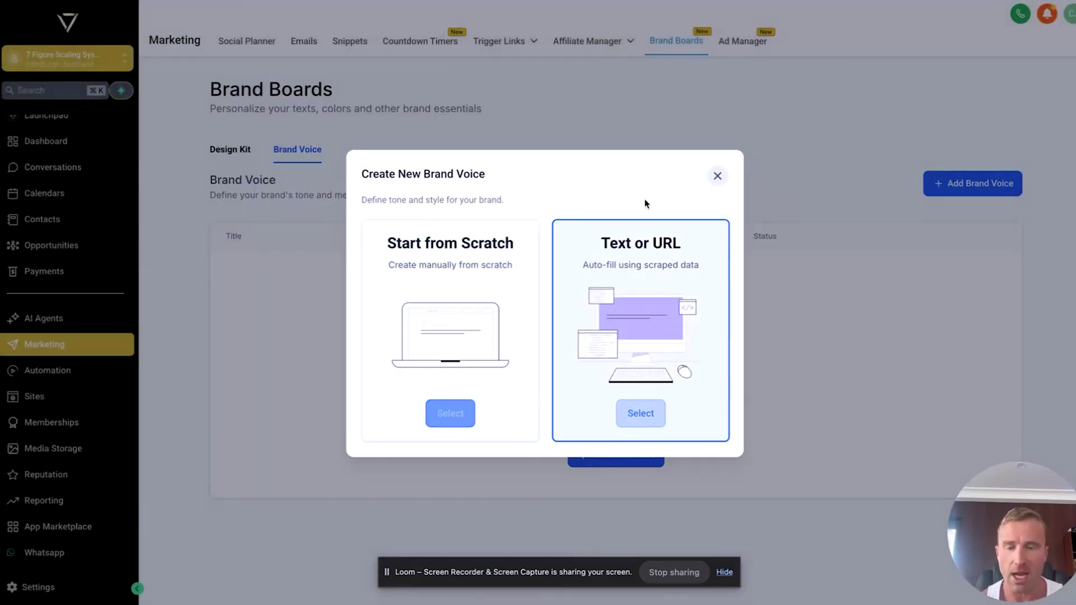
# Close the Create New Brand Voice dialog and return to the Social Planner.
pyautogui.click(717, 176)
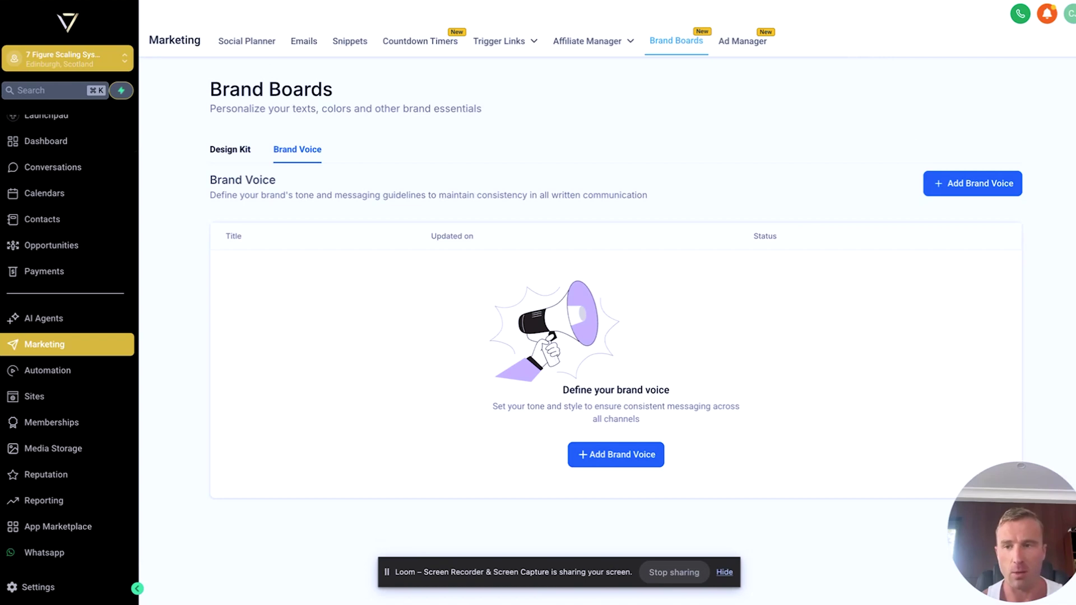
pyautogui.click(246, 41)
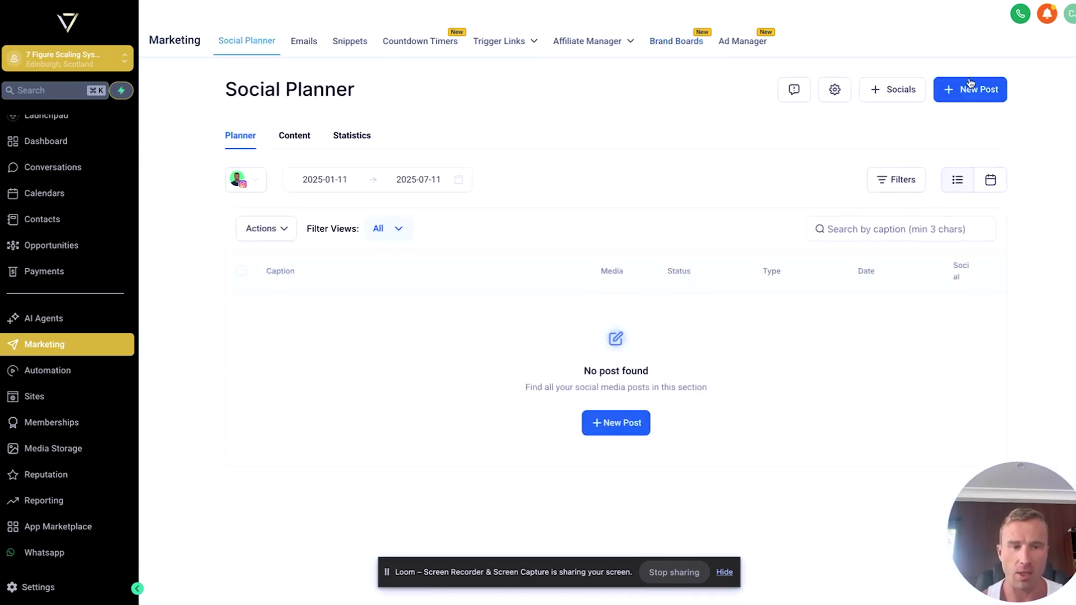
# Start a Content AI Instagram post with core idea 'Write me a lifestyle post thats inspiring for business owners'.
pyautogui.click(959, 96)
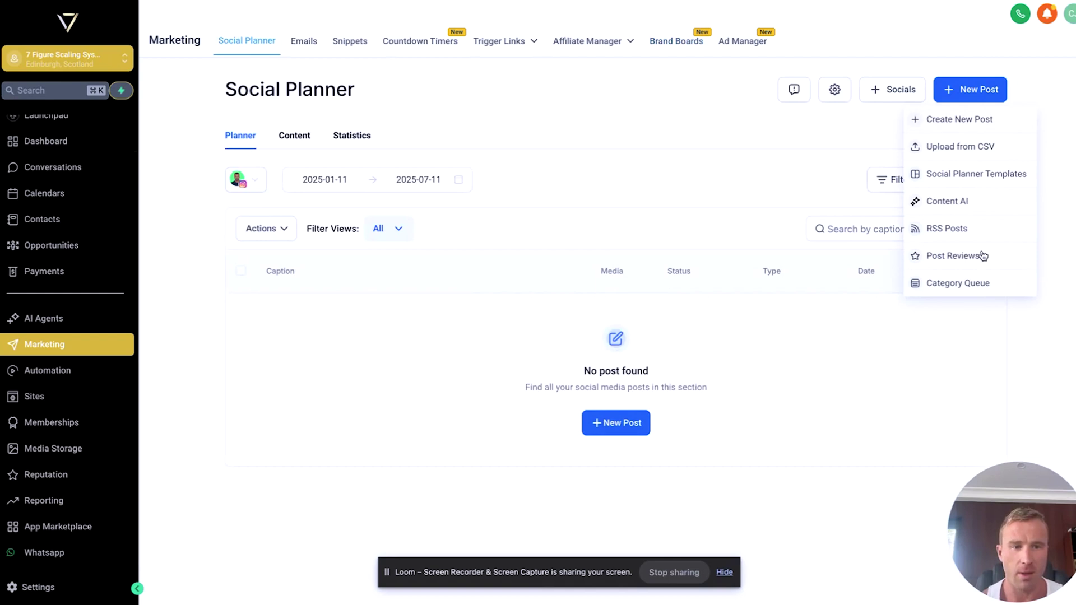
pyautogui.click(952, 197)
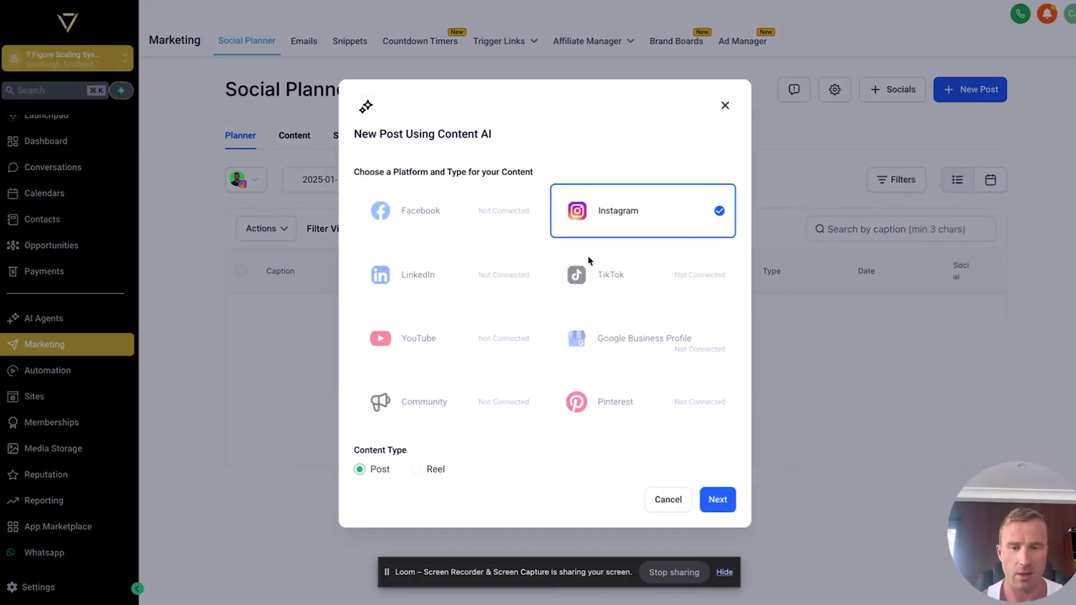
pyautogui.click(716, 499)
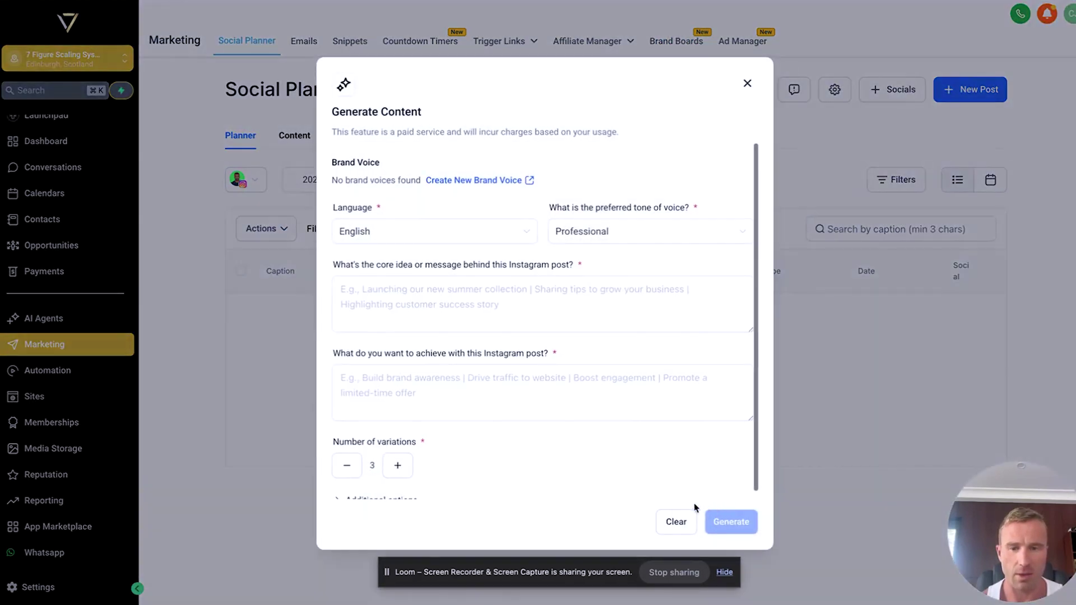
pyautogui.click(476, 301)
pyautogui.write('Wri')
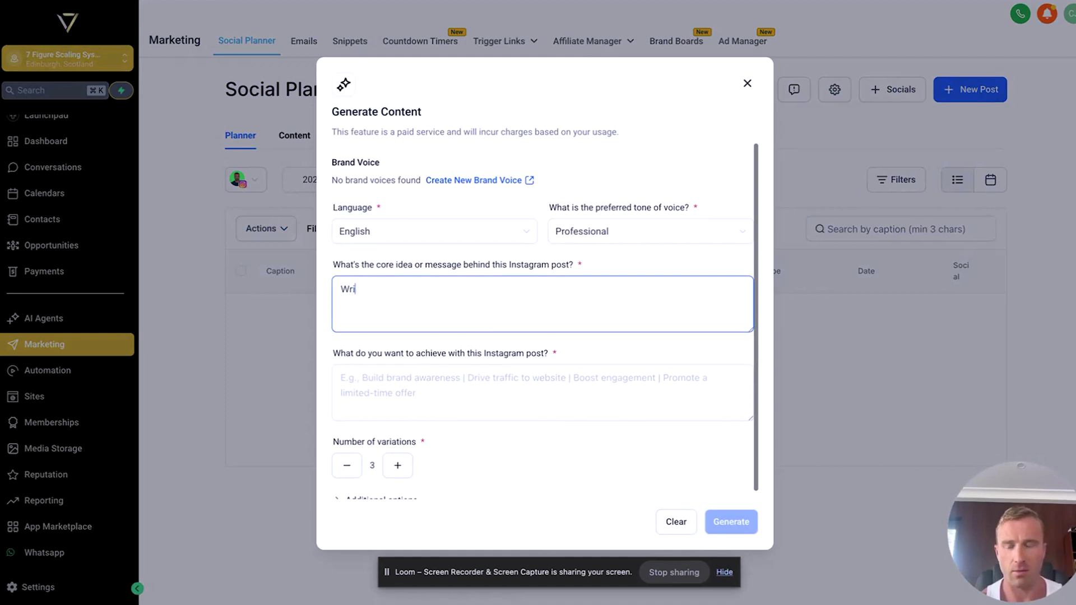
pyautogui.write('te me a lifestyle ')
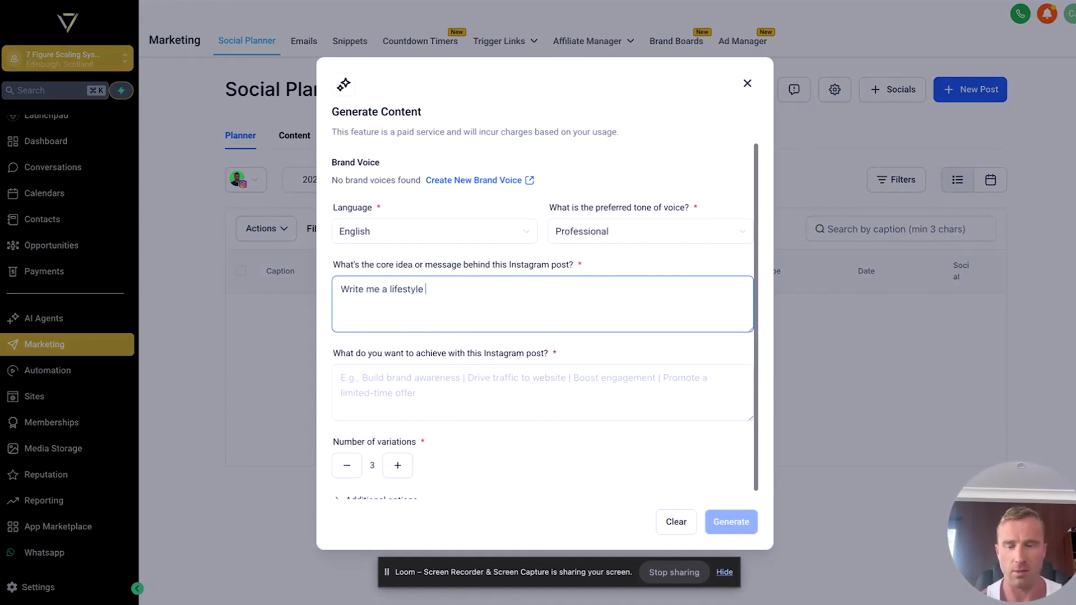
pyautogui.write('post thats inspir')
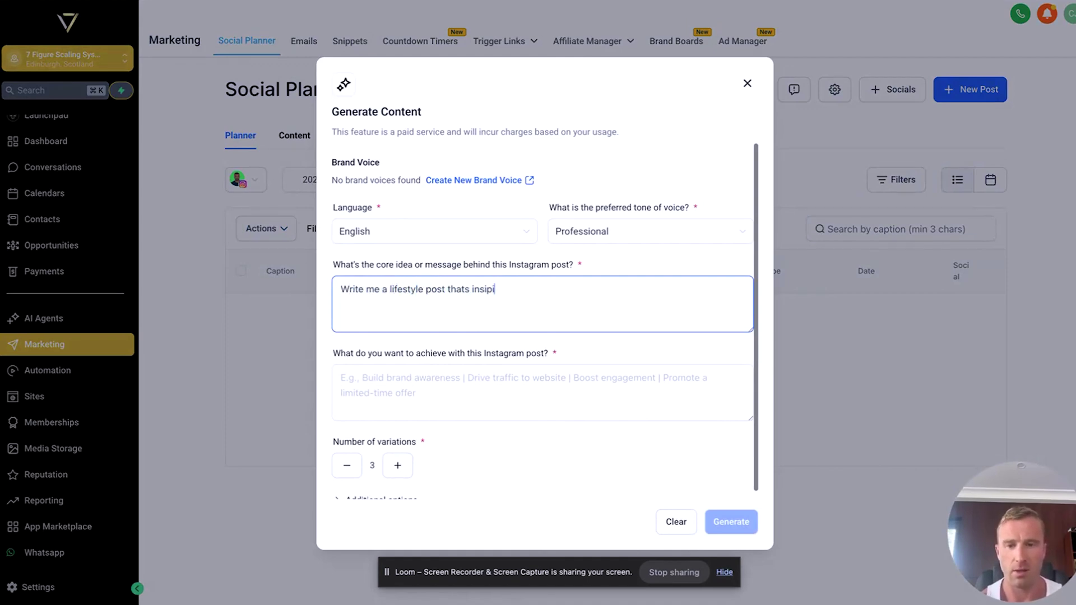
pyautogui.write('ing for busi')
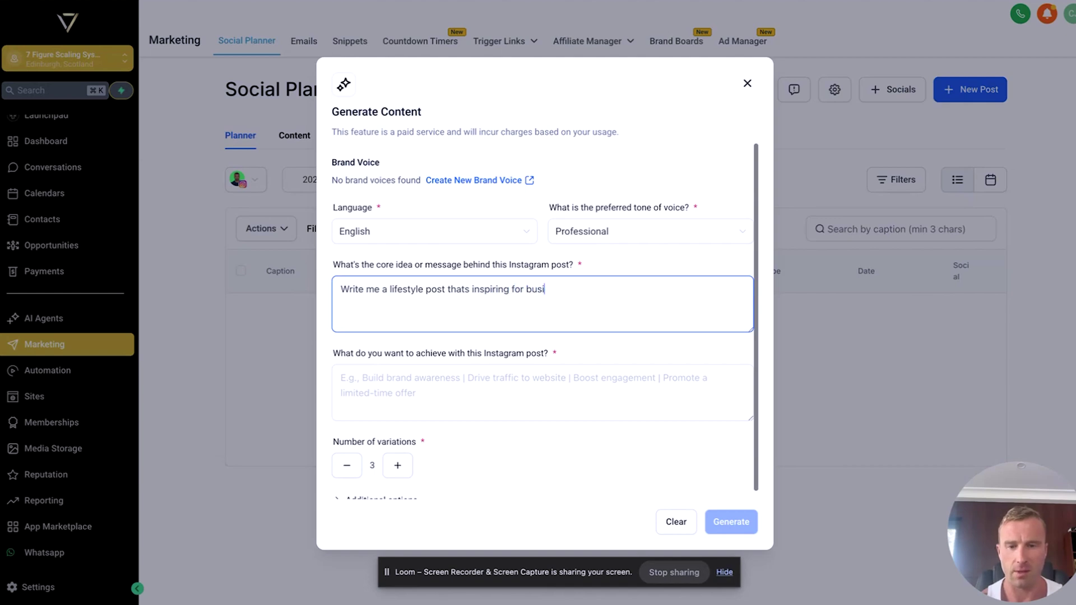
pyautogui.write('ness owners')
pyautogui.hotkey('ctrl', 'a')
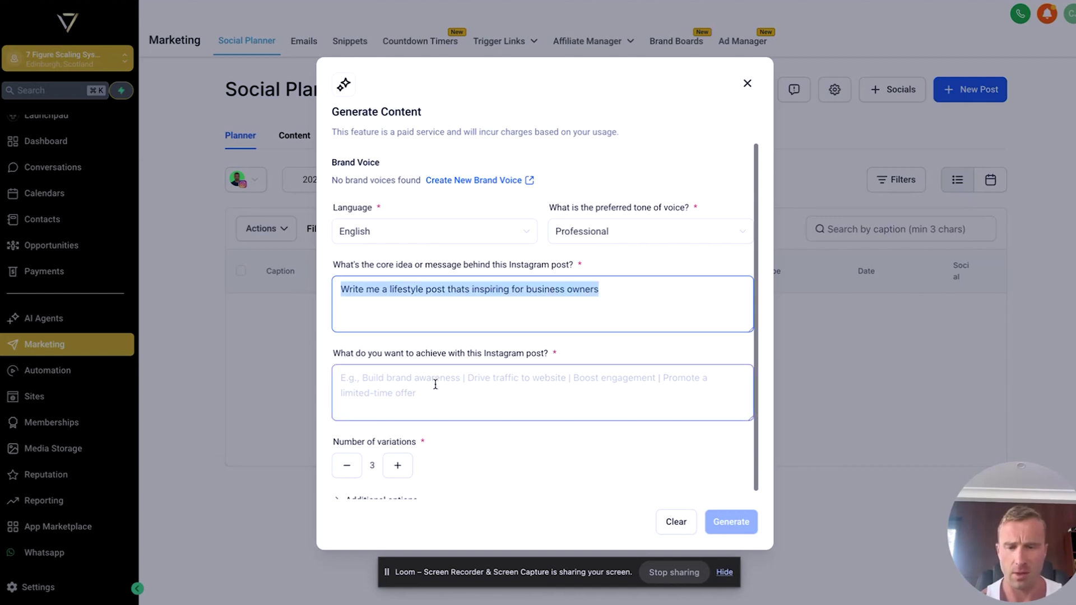
# Enter 'Inspire others' as the post's goal.
pyautogui.click(433, 384)
pyautogui.write('Inspire others')
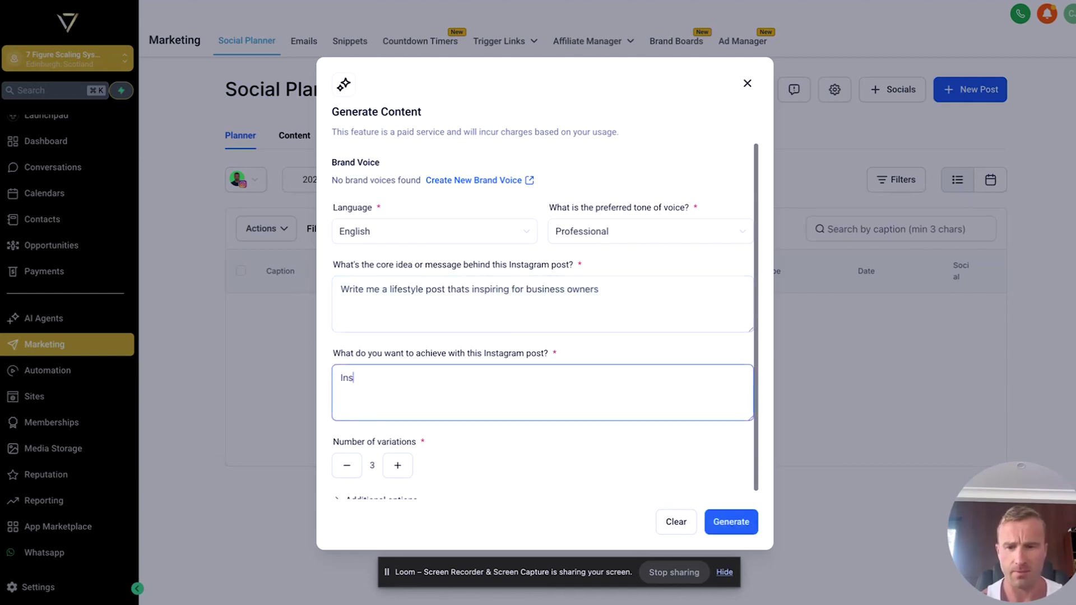
# Generate variations from the brief and put variation 1 into a new social post.
pyautogui.click(729, 522)
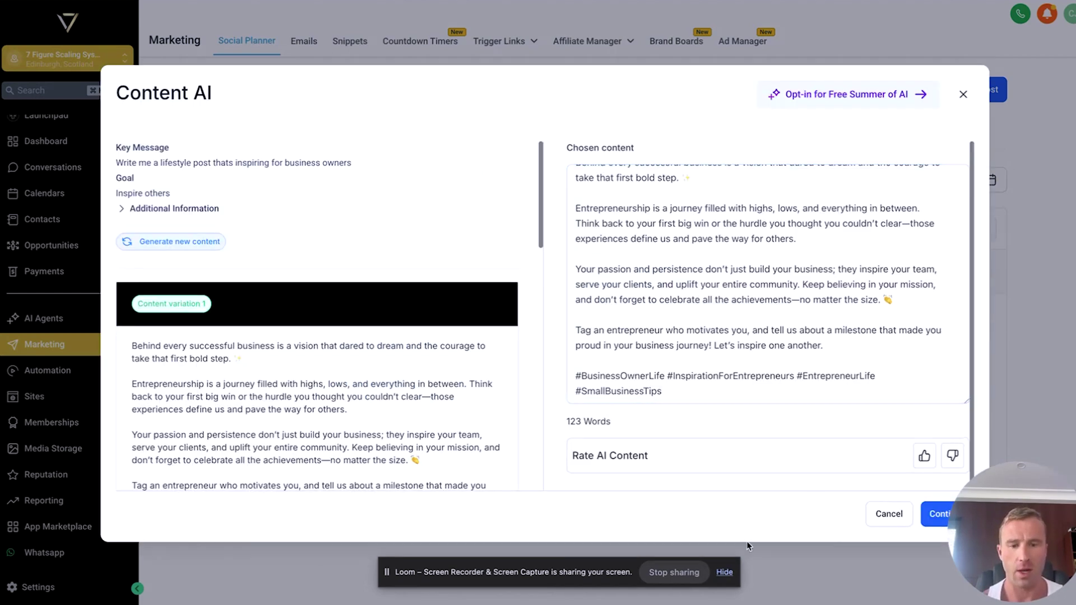
pyautogui.scroll(-5, 528, 470)
pyautogui.scroll(-2, 529, 469)
pyautogui.scroll(7, 528, 470)
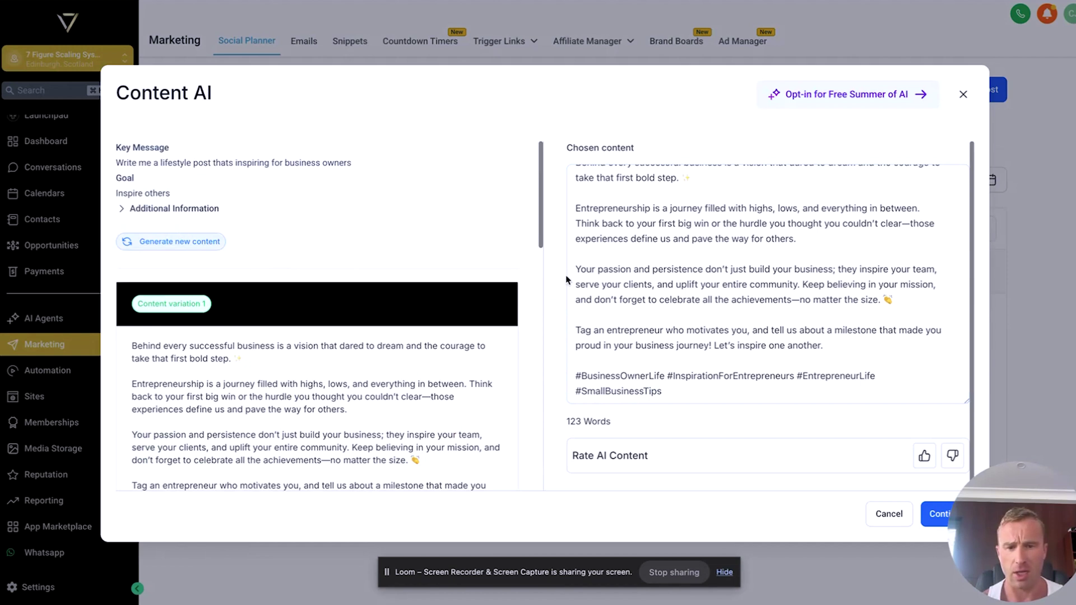
pyautogui.moveTo(1014, 532); pyautogui.dragTo(1015, 280)
pyautogui.click(947, 514)
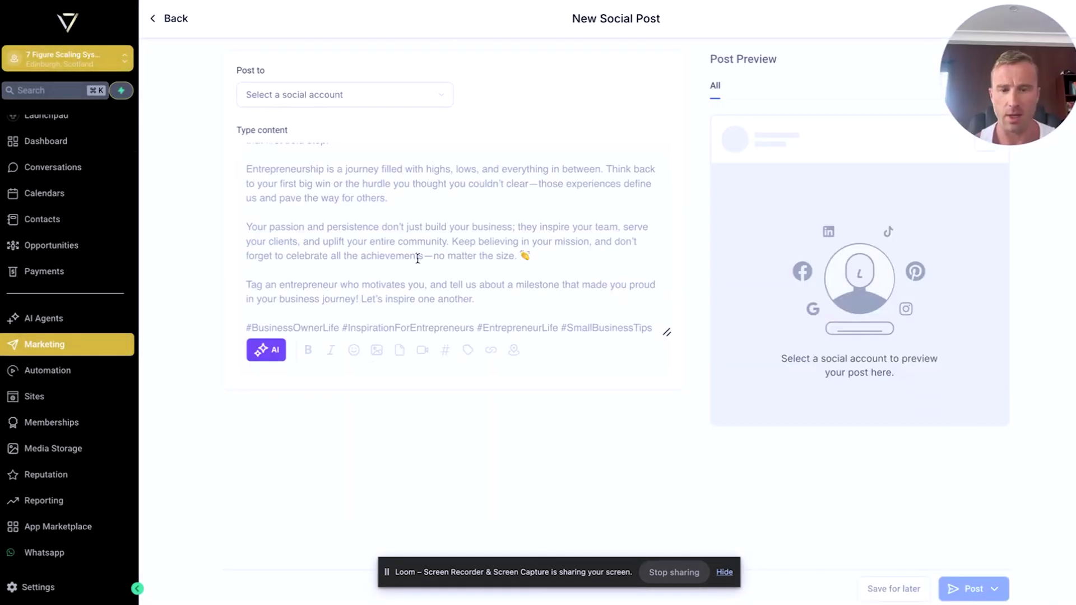
# Select the Instagram account as the post target and review the Feed preview.
pyautogui.click(363, 97)
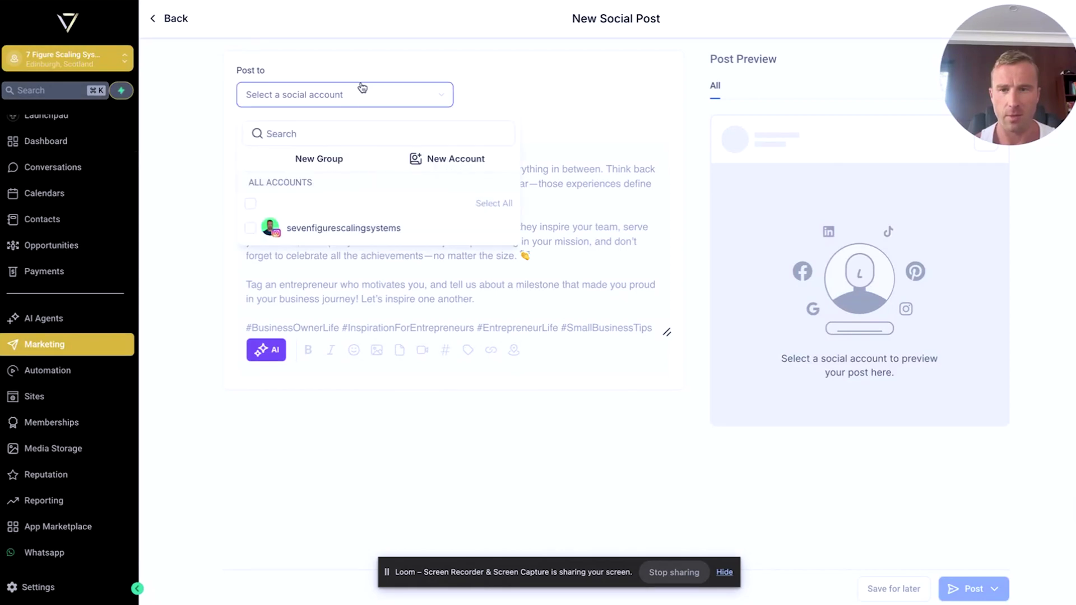
pyautogui.click(270, 227)
pyautogui.click(175, 276)
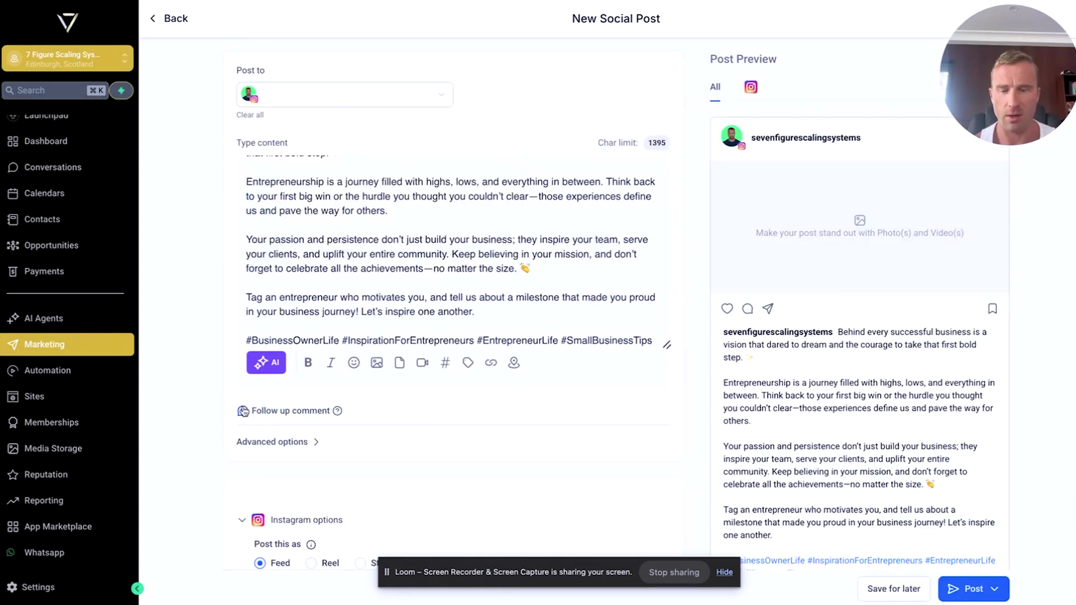
pyautogui.scroll(-3, 379, 381)
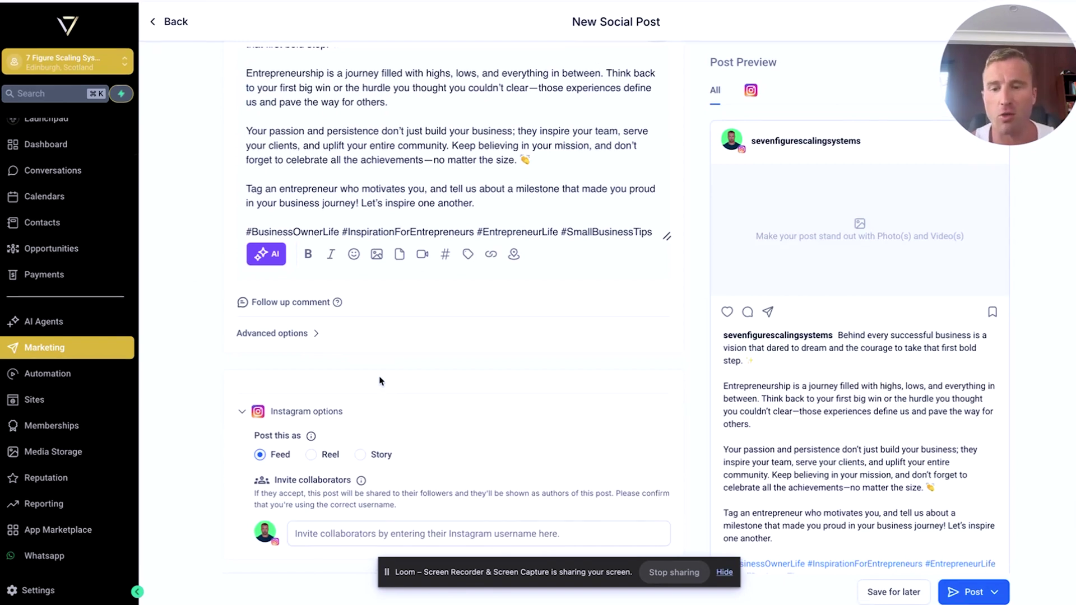
pyautogui.scroll(2, 429, 263)
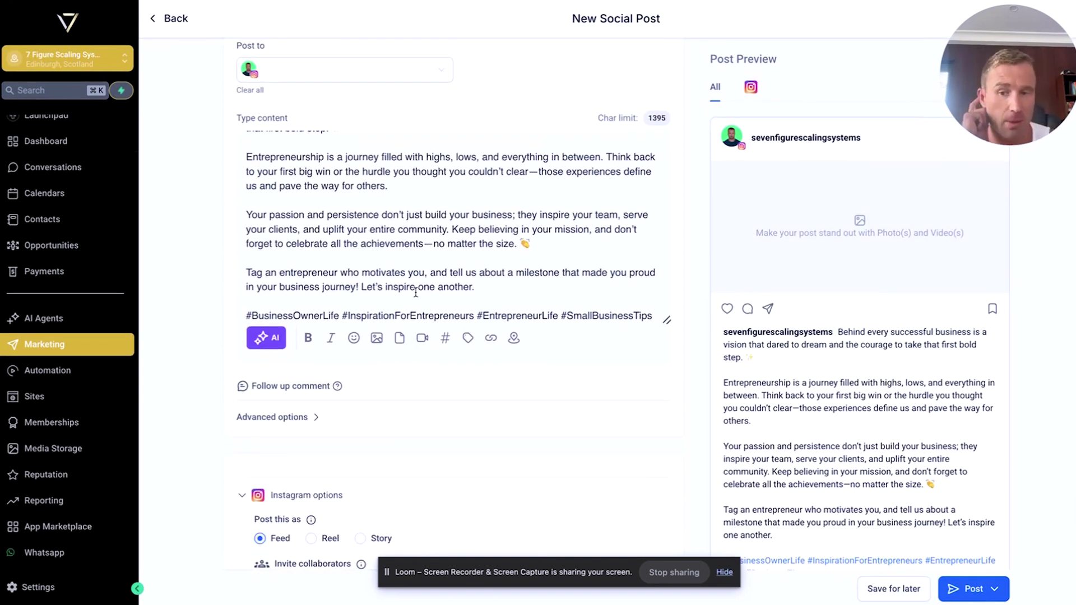
# Begin creating the post image with AI and choose the Sketch style.
pyautogui.click(376, 338)
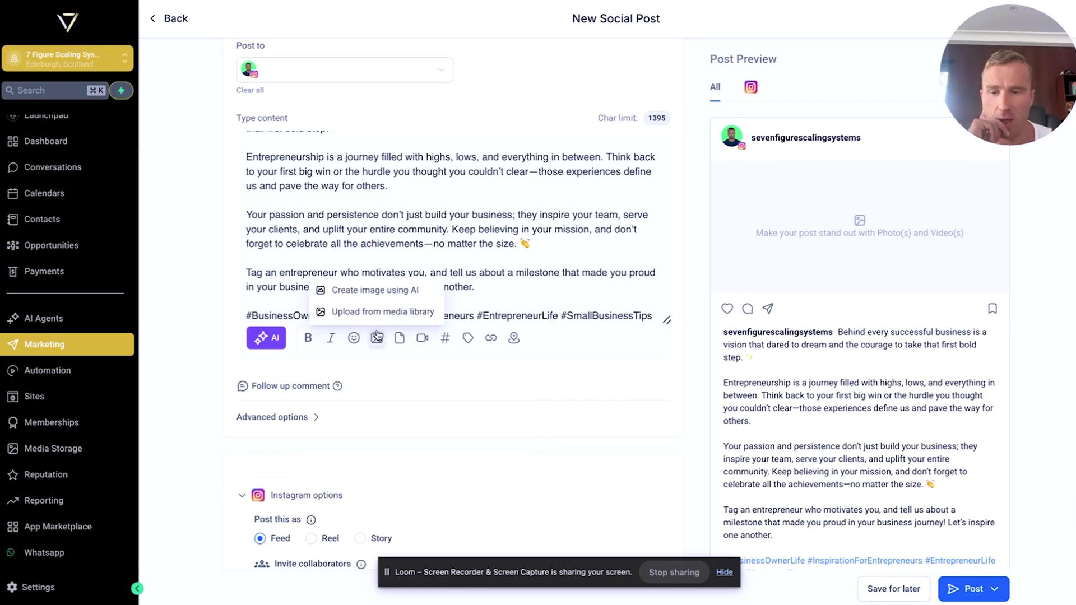
pyautogui.click(376, 290)
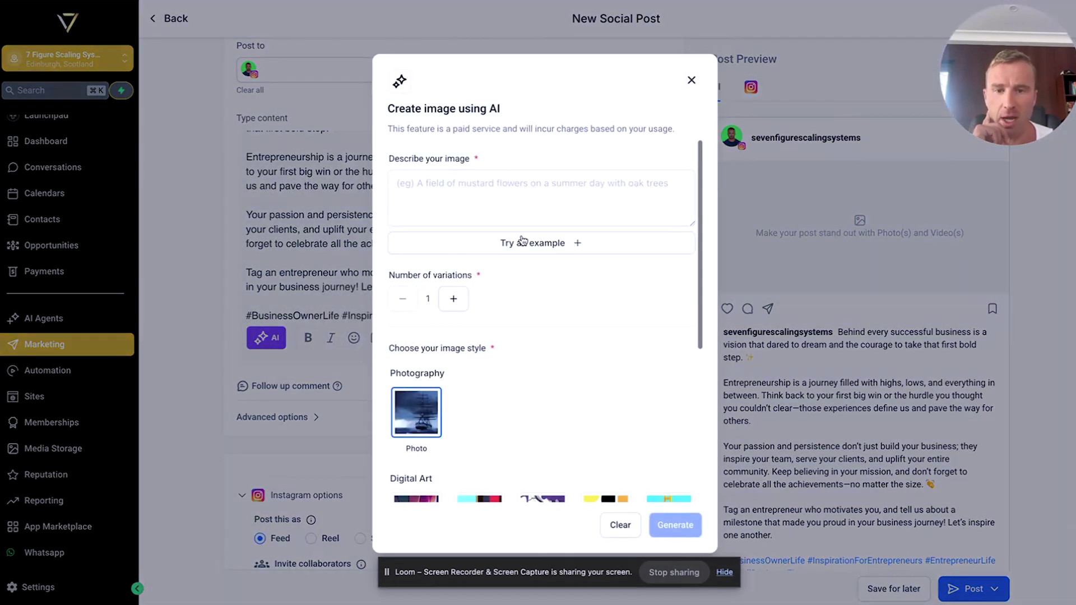
pyautogui.write('Write')
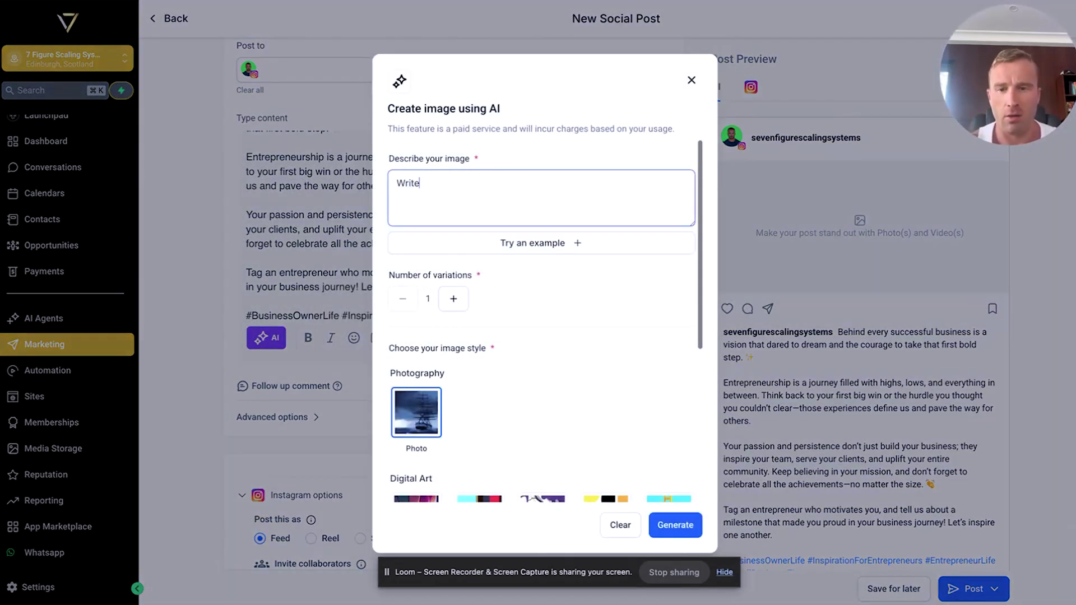
pyautogui.press('BackSpace')
pyautogui.press('BackSpace')
pyautogui.press('BackSpace')
pyautogui.press('BackSpace')
pyautogui.press('BackSpace')
pyautogui.press('BackSpace')
pyautogui.press('BackSpace')
pyautogui.press('BackSpace')
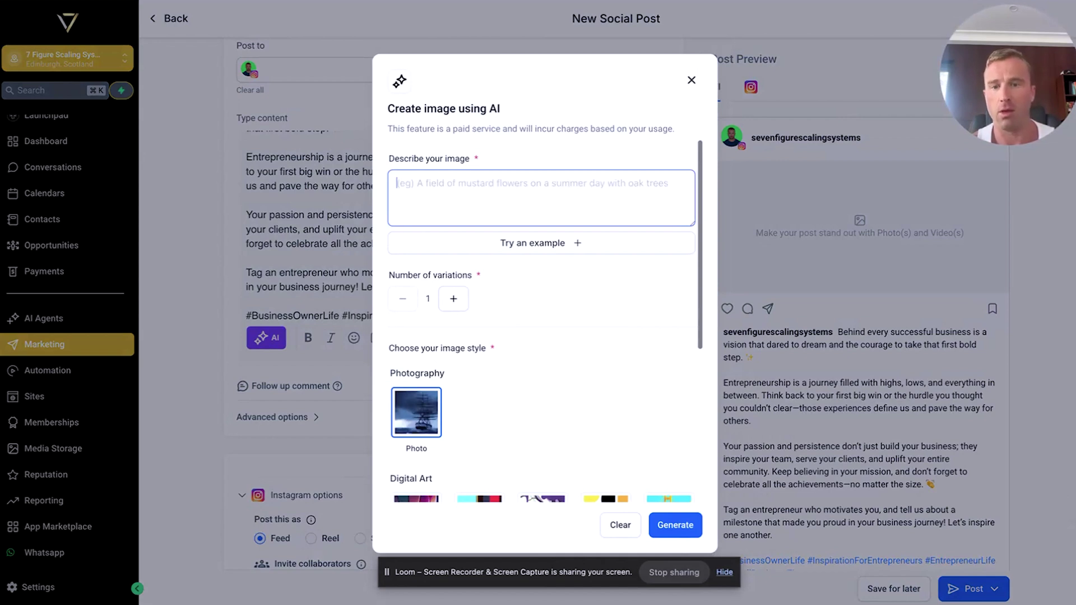
pyautogui.scroll(-2, 546, 221)
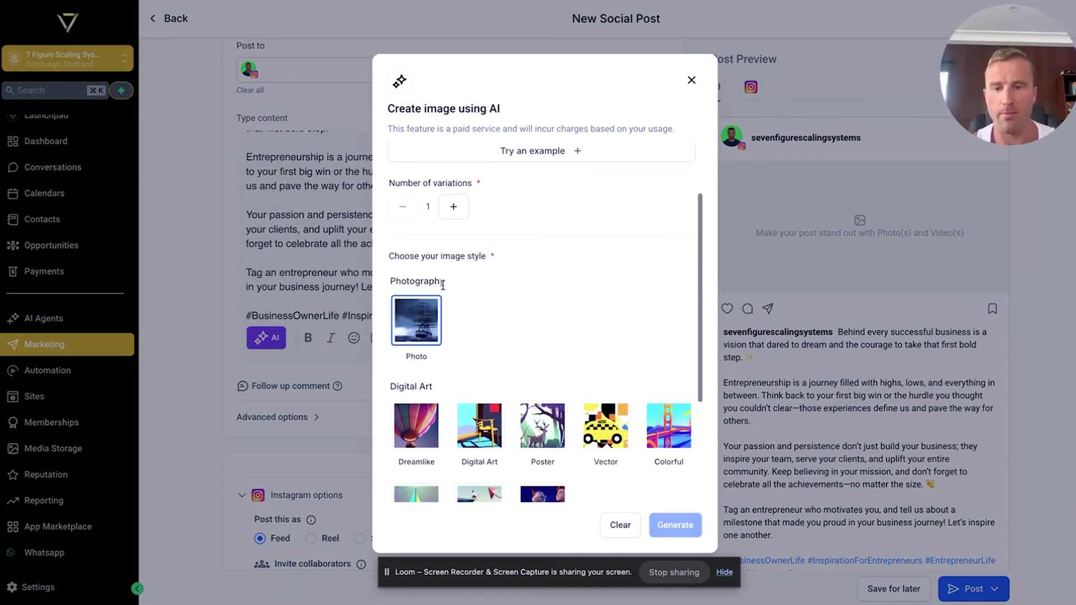
pyautogui.scroll(-1, 416, 332)
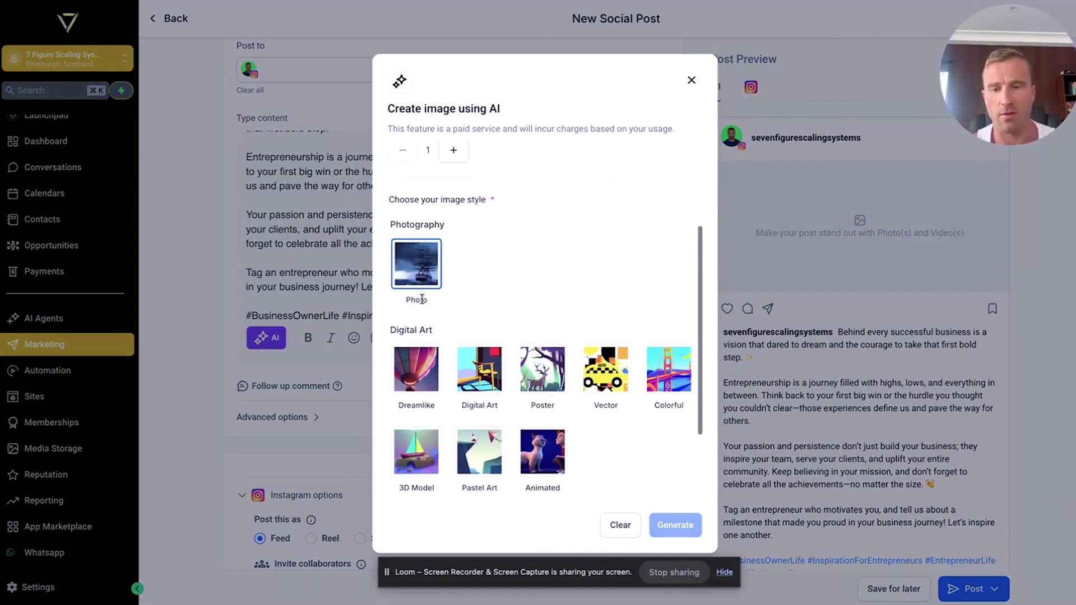
pyautogui.scroll(-2, 411, 379)
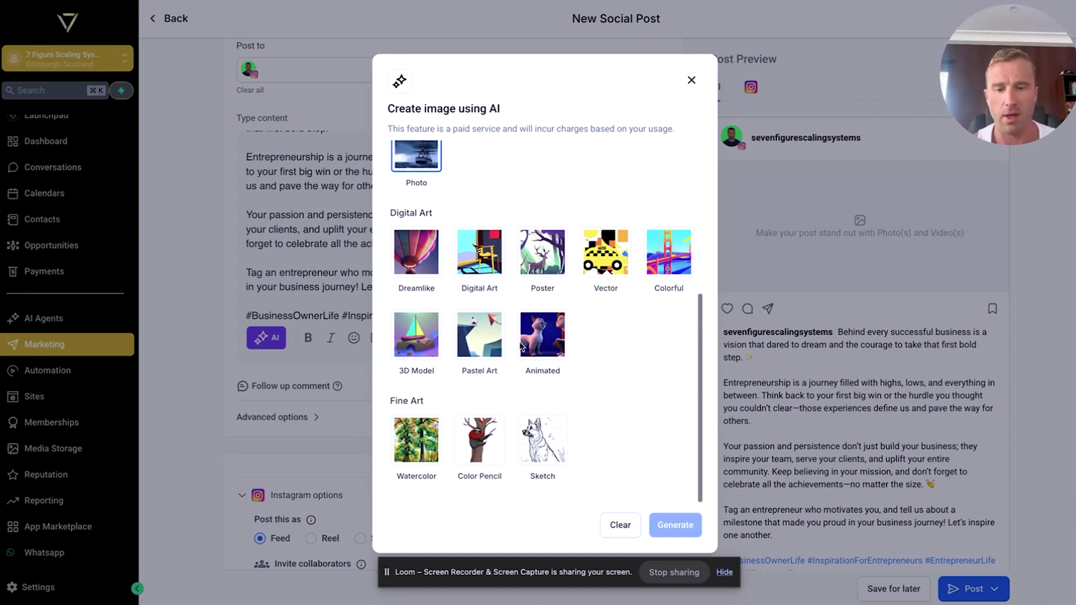
pyautogui.click(542, 439)
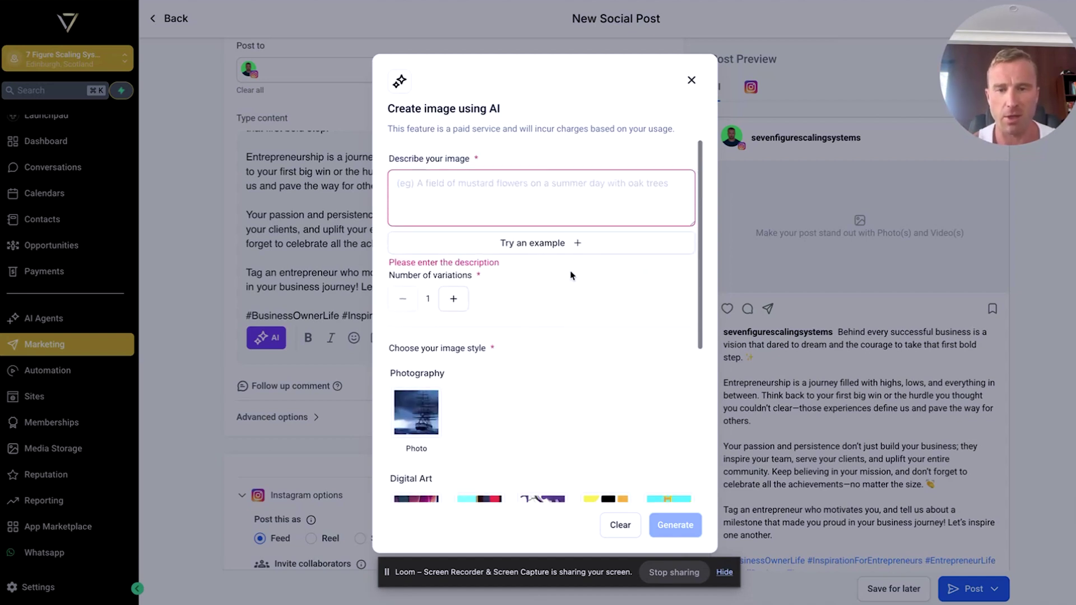
# Describe the image as a business owner standing on stage inspiring his team.
pyautogui.click(555, 179)
pyautogui.write('Make me a')
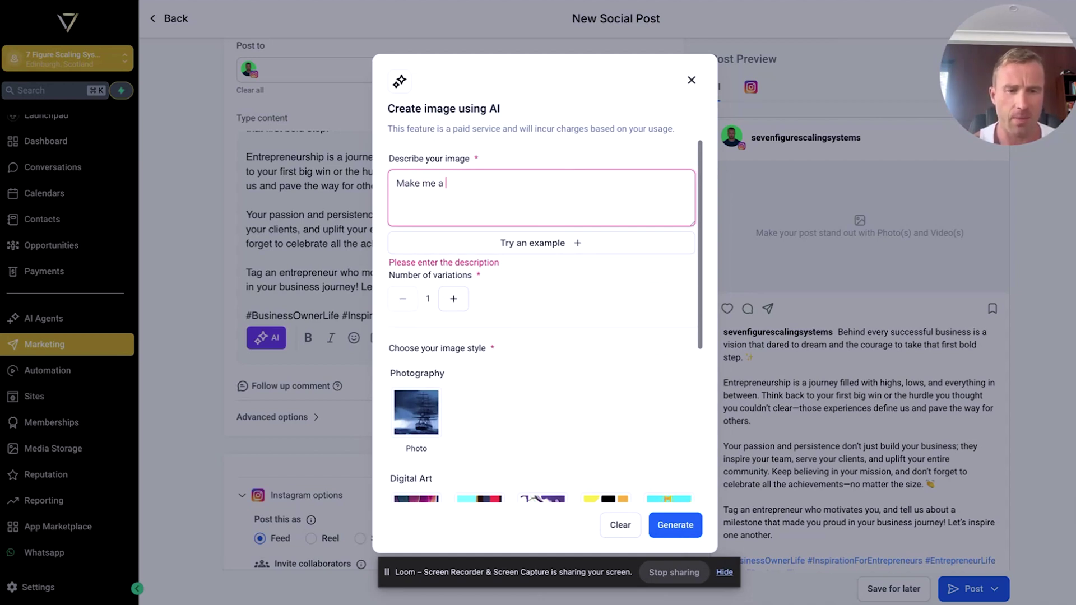
pyautogui.press('super+a')
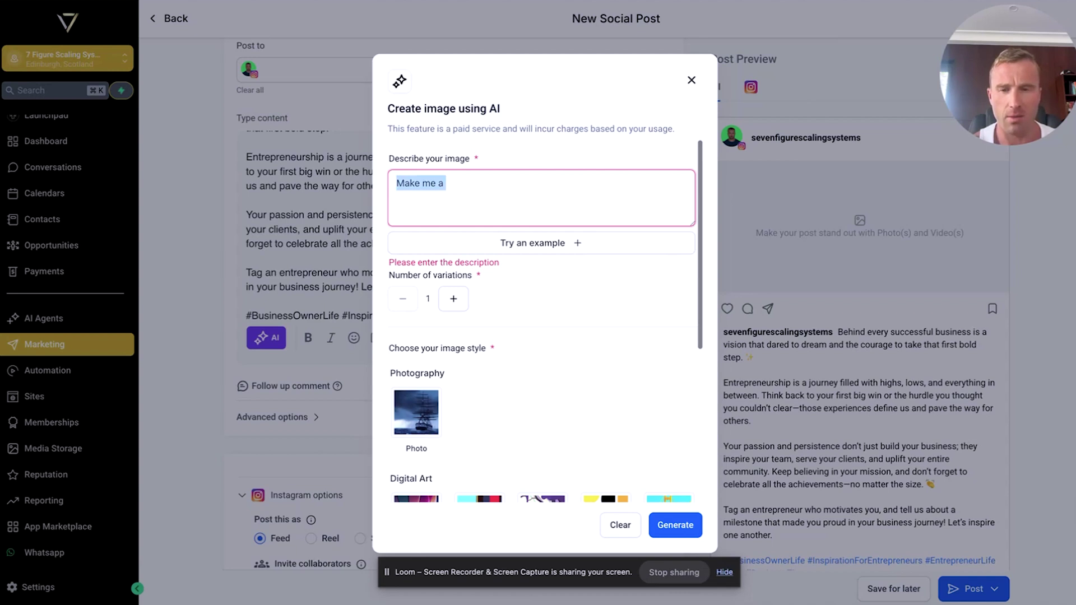
pyautogui.write('Ma')
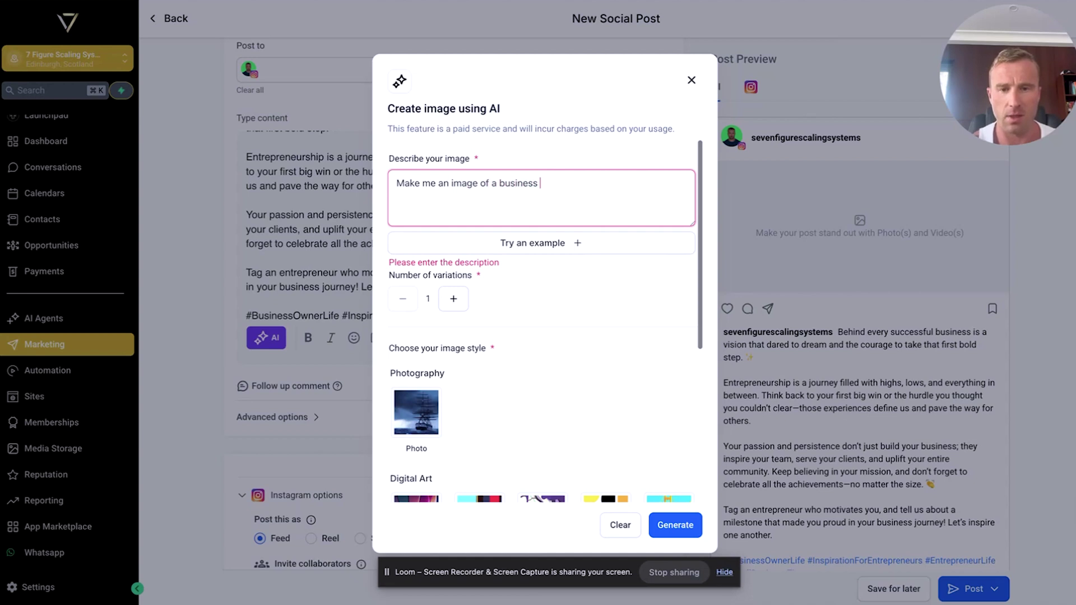
pyautogui.write('anding on st')
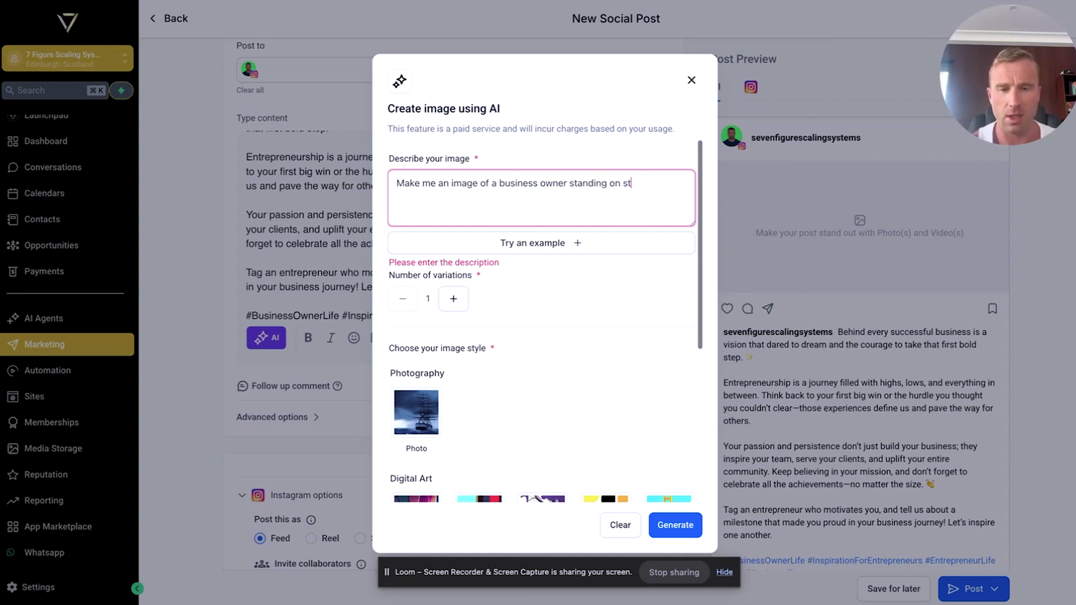
pyautogui.write('age inspiring his team as an auth')
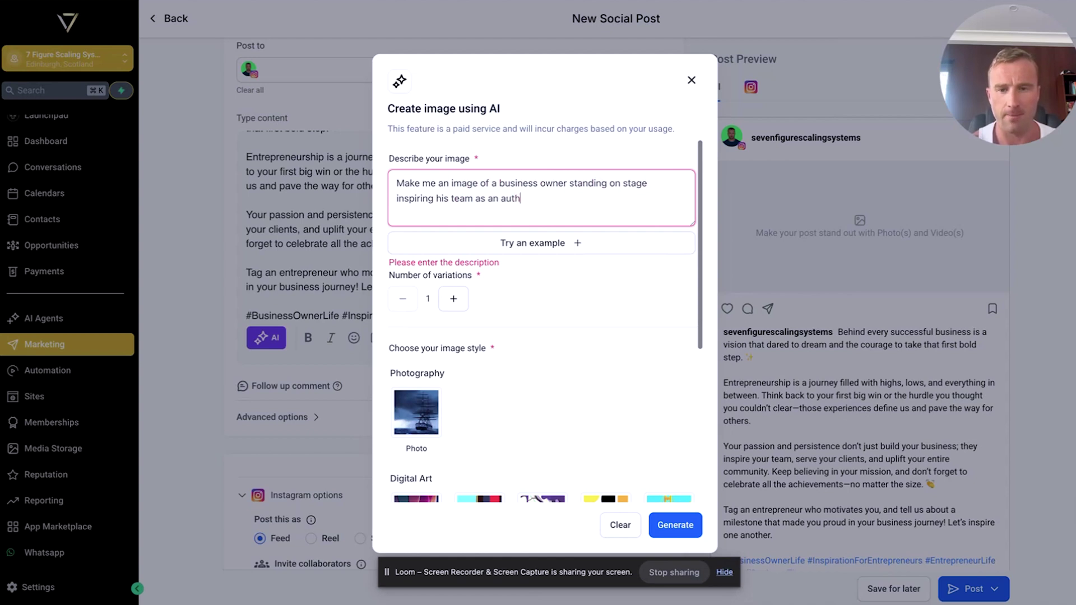
pyautogui.write('y')
pyautogui.press('Return')
pyautogui.press('Return')
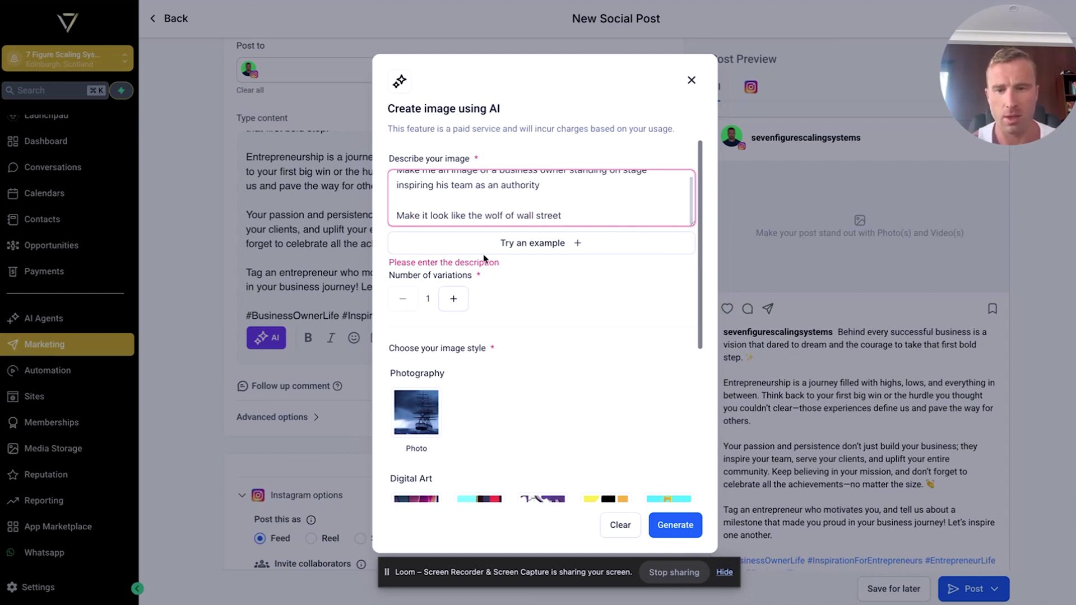
pyautogui.click(455, 300)
pyautogui.scroll(-5, 579, 304)
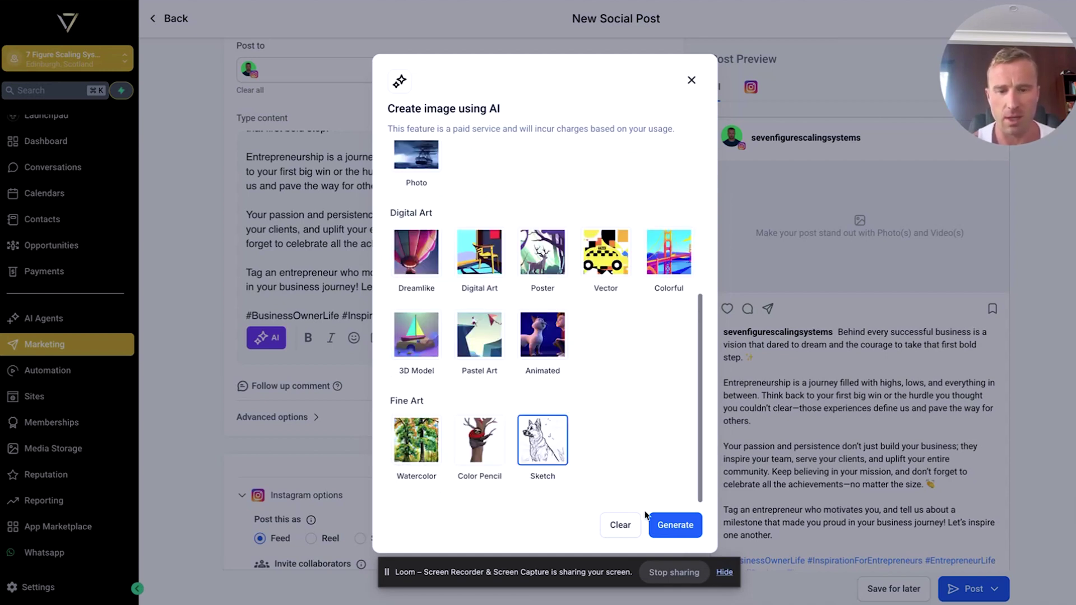
# Generate three Sketch image variations and select V2 for the post.
pyautogui.click(672, 527)
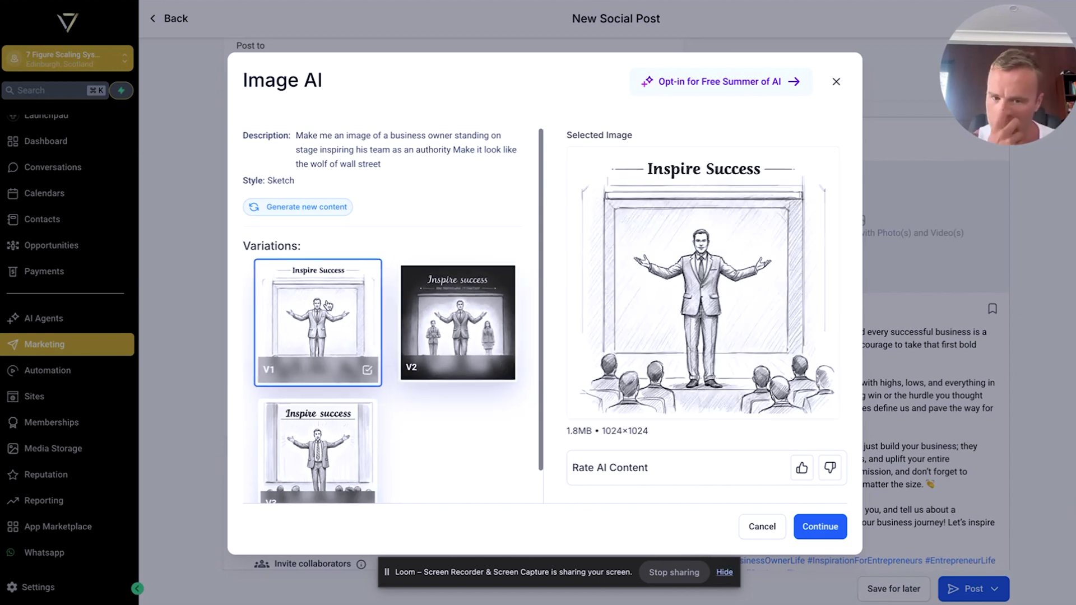
pyautogui.click(457, 322)
pyautogui.click(317, 322)
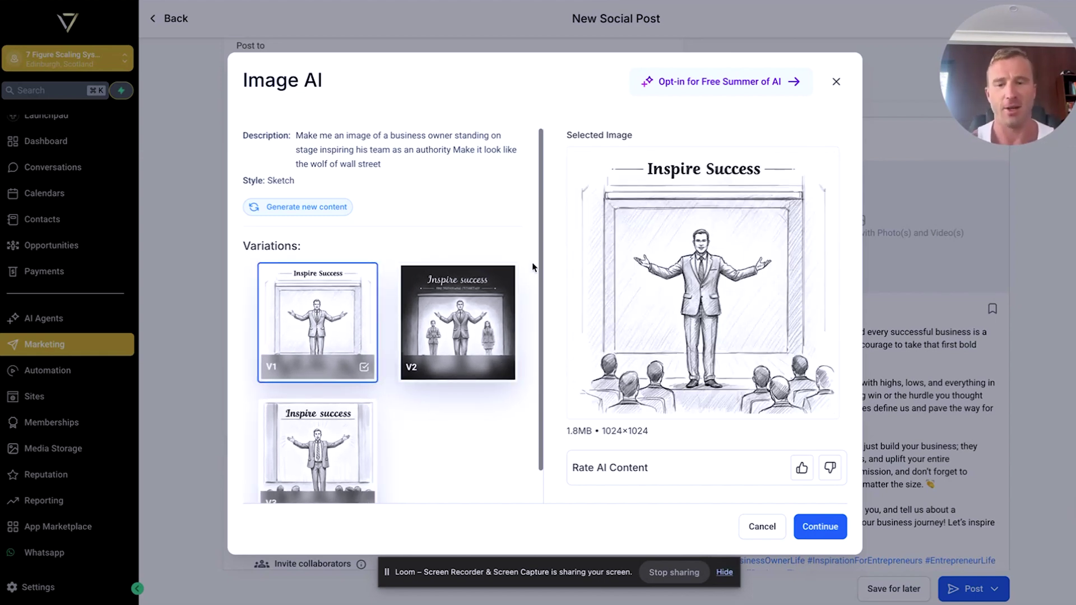
pyautogui.click(504, 297)
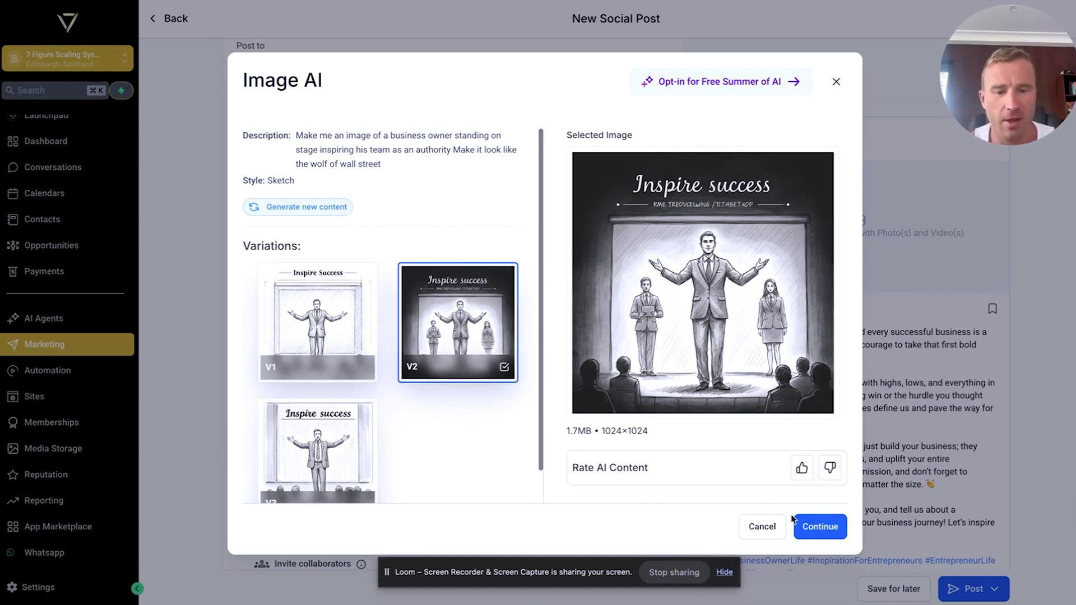
# Attach the V2 'Inspire success' sketch to the Instagram post and review the Post Preview.
pyautogui.click(819, 528)
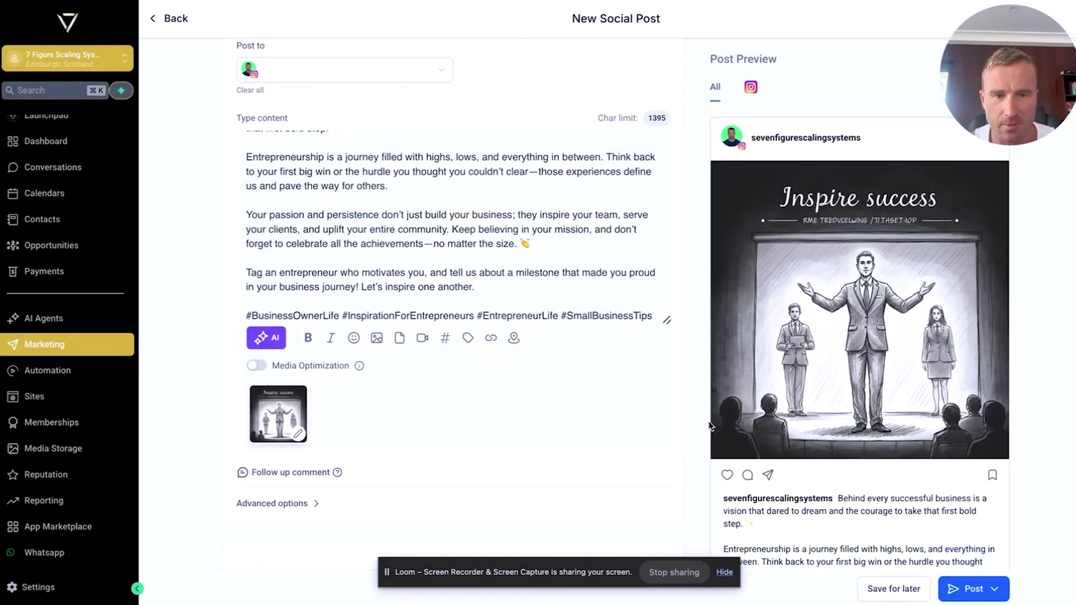
pyautogui.scroll(-4, 852, 492)
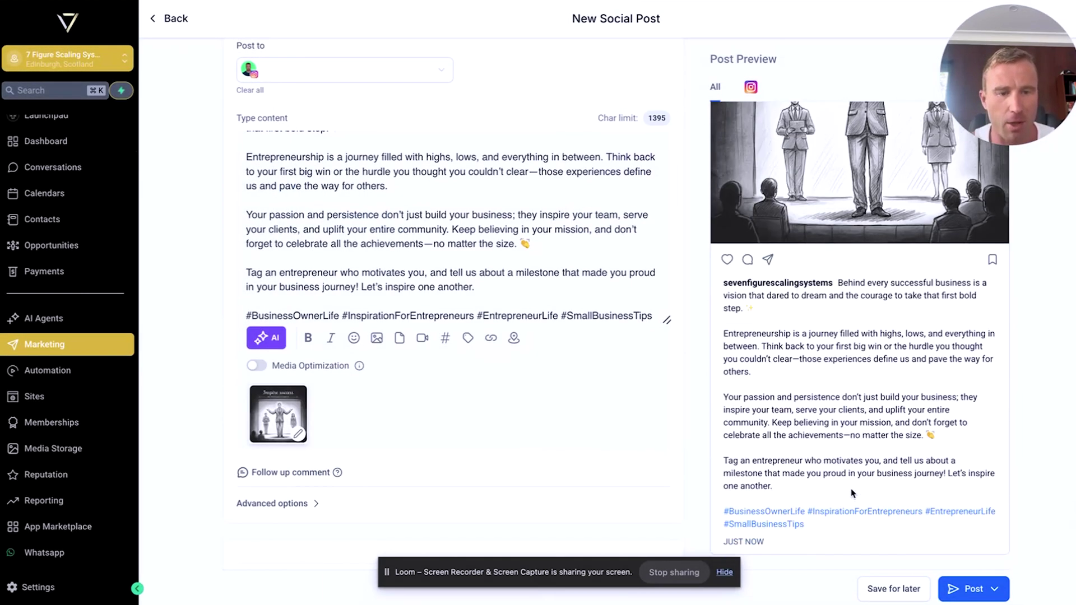
pyautogui.scroll(4, 851, 492)
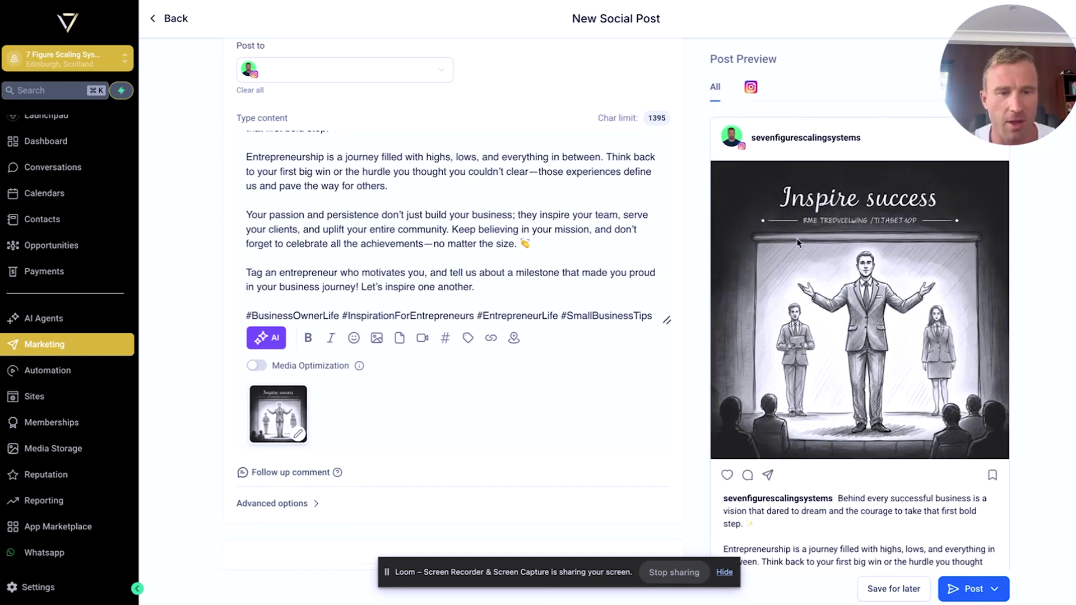
pyautogui.scroll(-1, 850, 281)
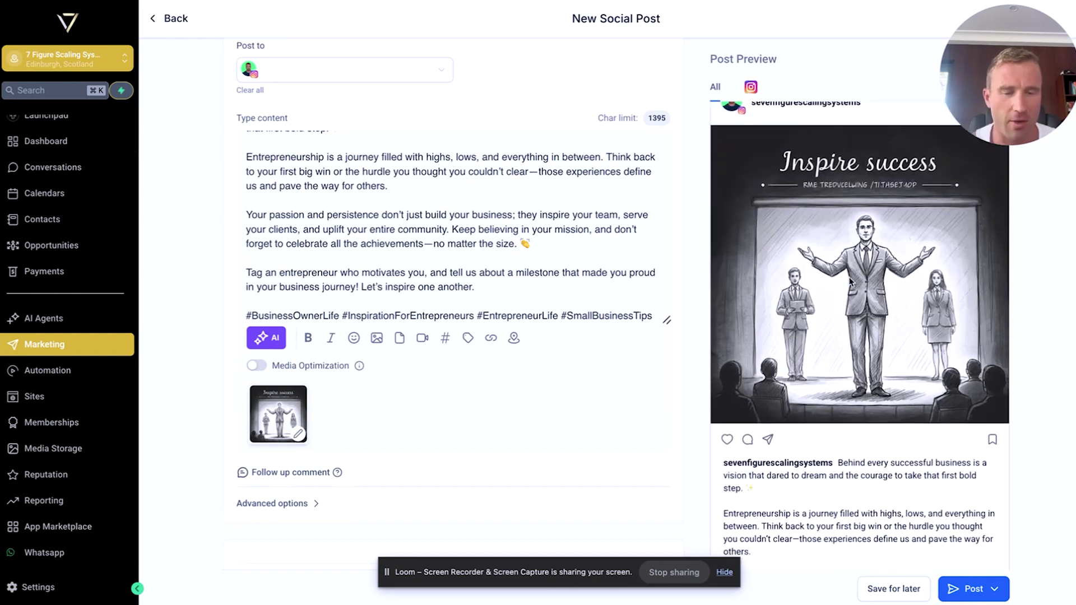
pyautogui.scroll(-4, 850, 281)
pyautogui.scroll(1, 580, 227)
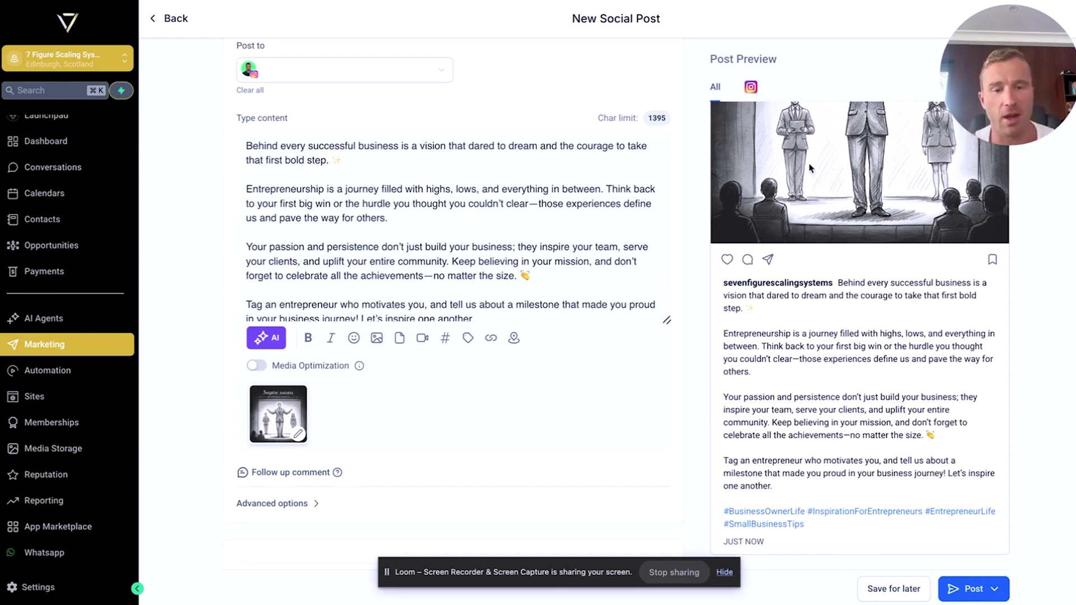
pyautogui.scroll(6, 808, 168)
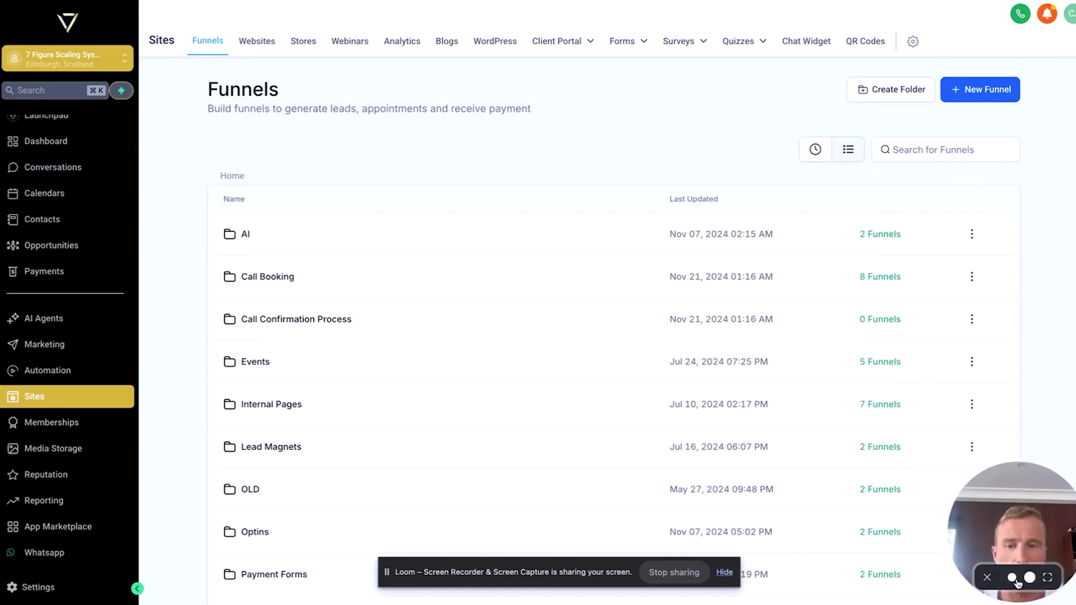
# Start a new AI-built funnel and enter 'Mike' as the business name.
pyautogui.click(959, 89)
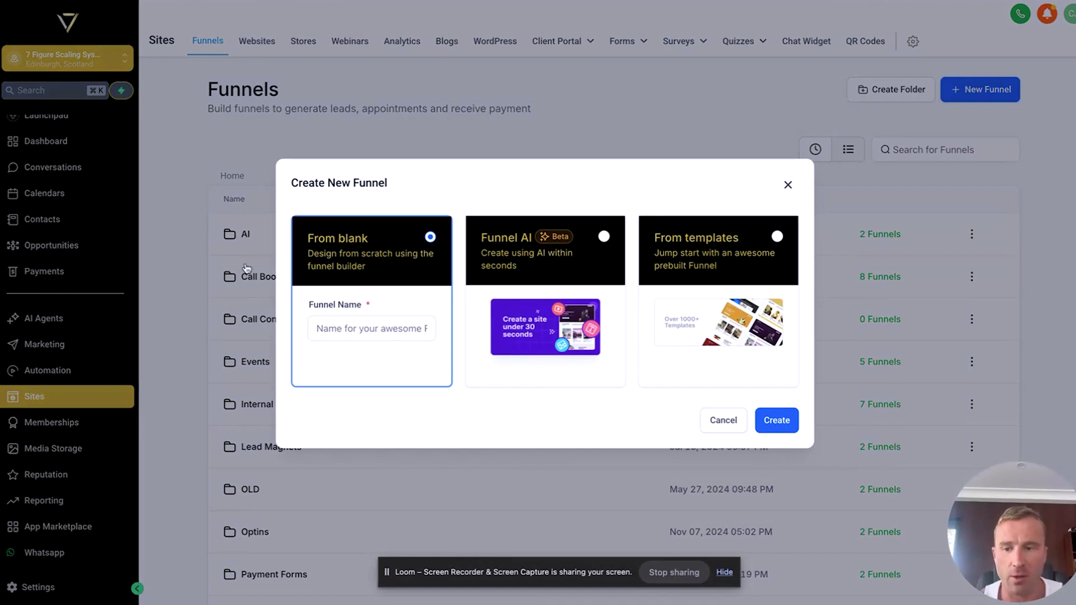
pyautogui.click(582, 260)
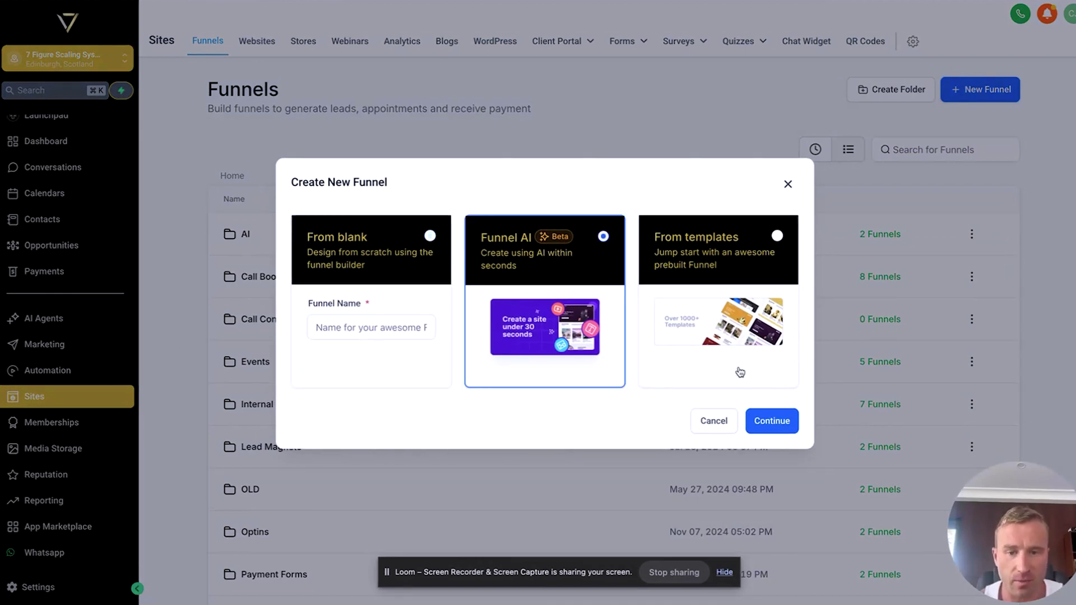
pyautogui.click(769, 424)
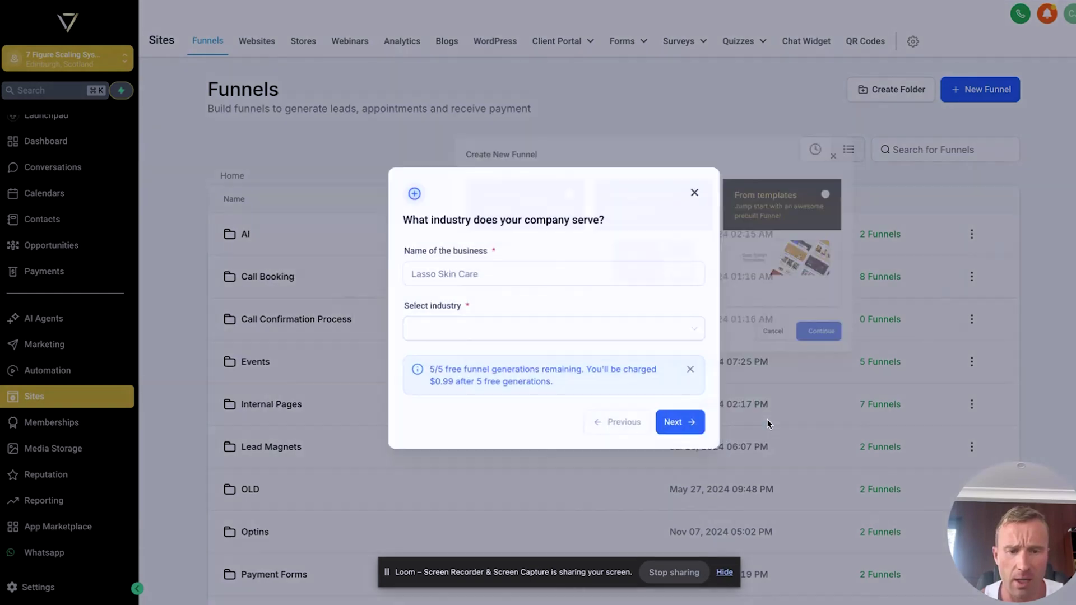
pyautogui.click(480, 268)
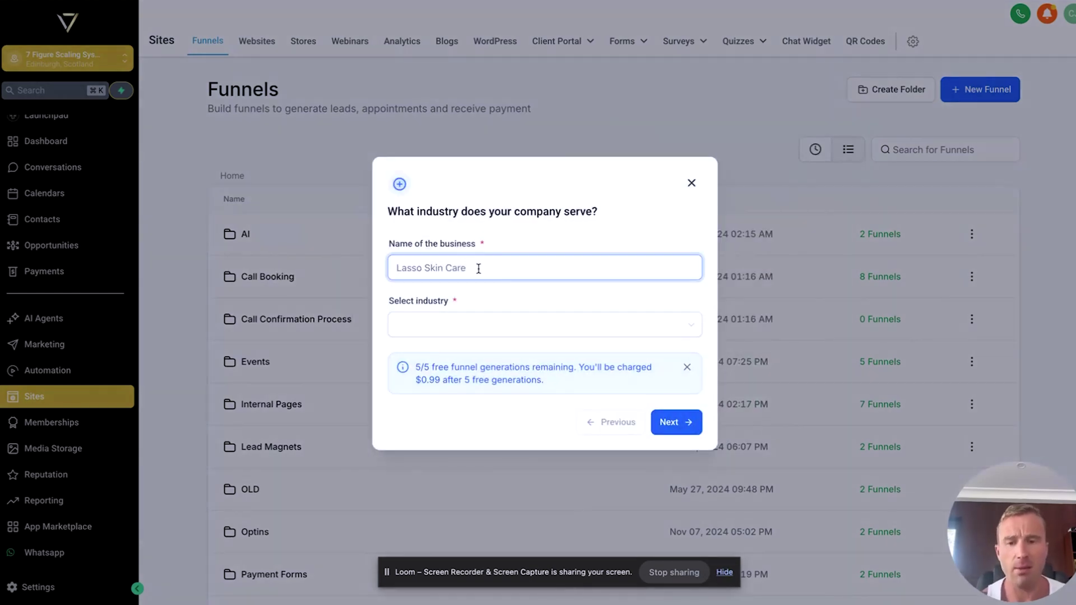
pyautogui.write('Mikes Videography')
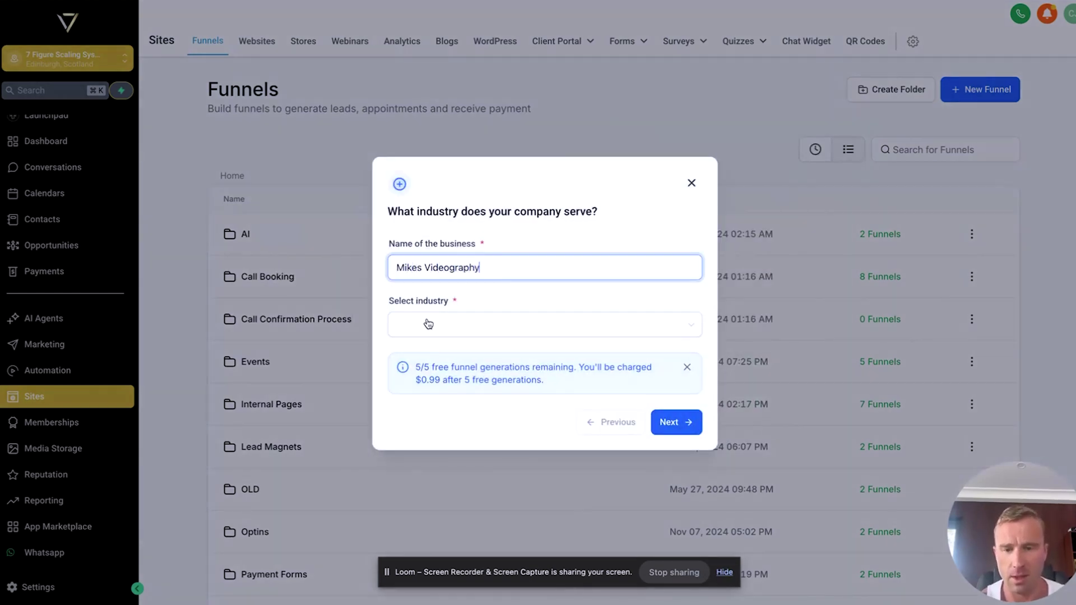
# Try Film Production Company as the industry, preview the goal options, then return to the industry step.
pyautogui.click(428, 324)
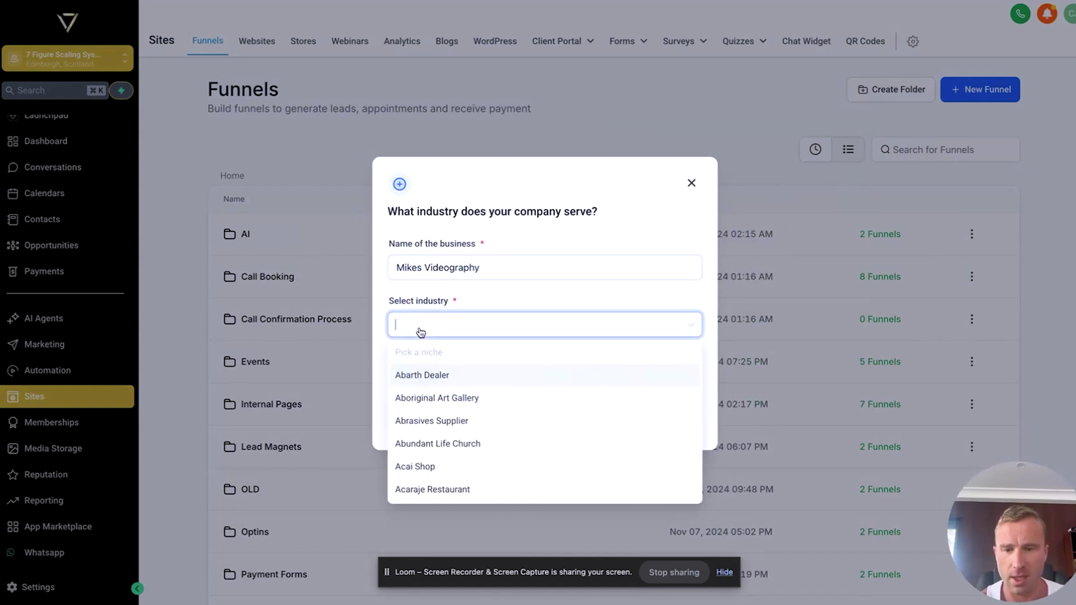
pyautogui.scroll(-4, 472, 398)
pyautogui.write('film')
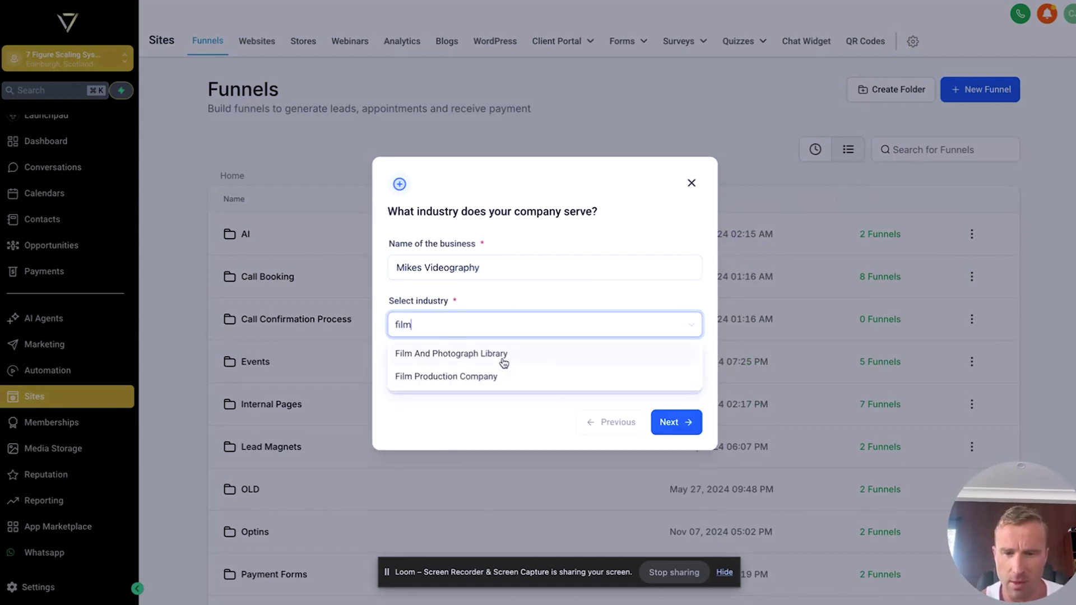
pyautogui.click(497, 374)
pyautogui.click(694, 422)
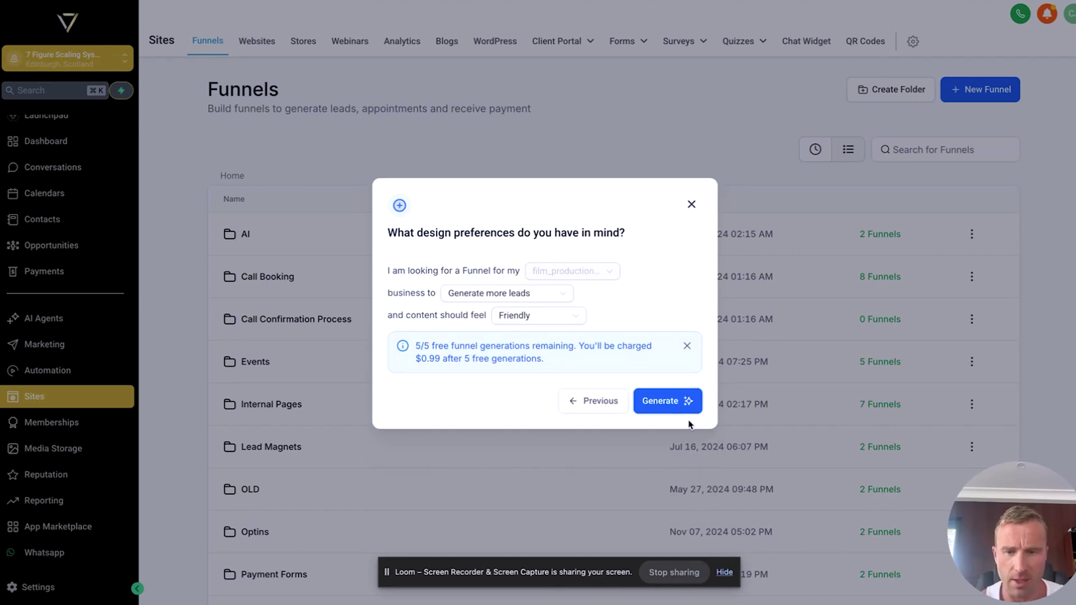
pyautogui.click(495, 301)
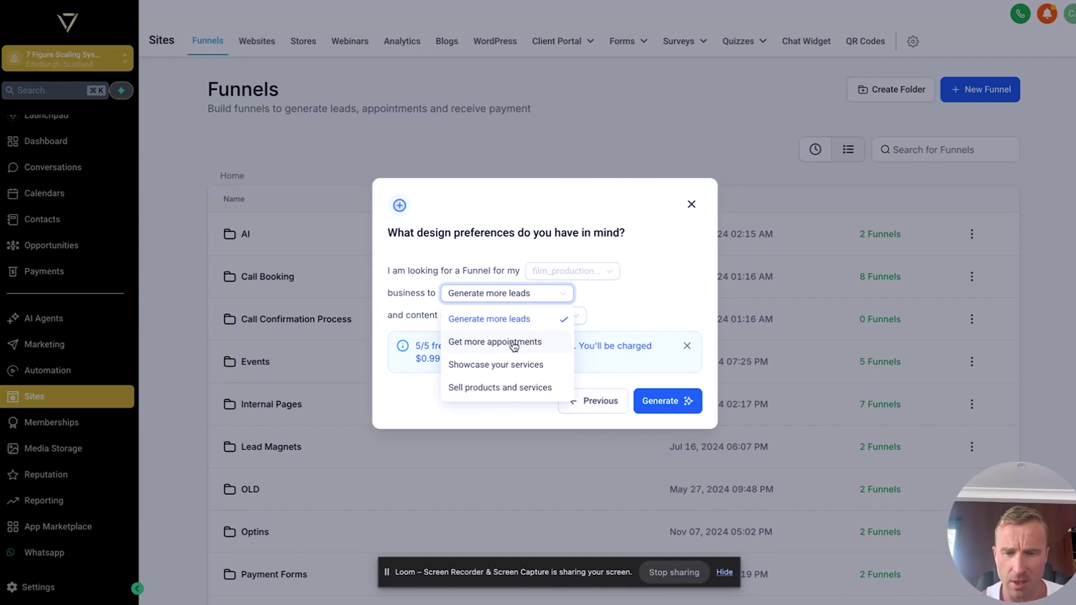
pyautogui.click(605, 402)
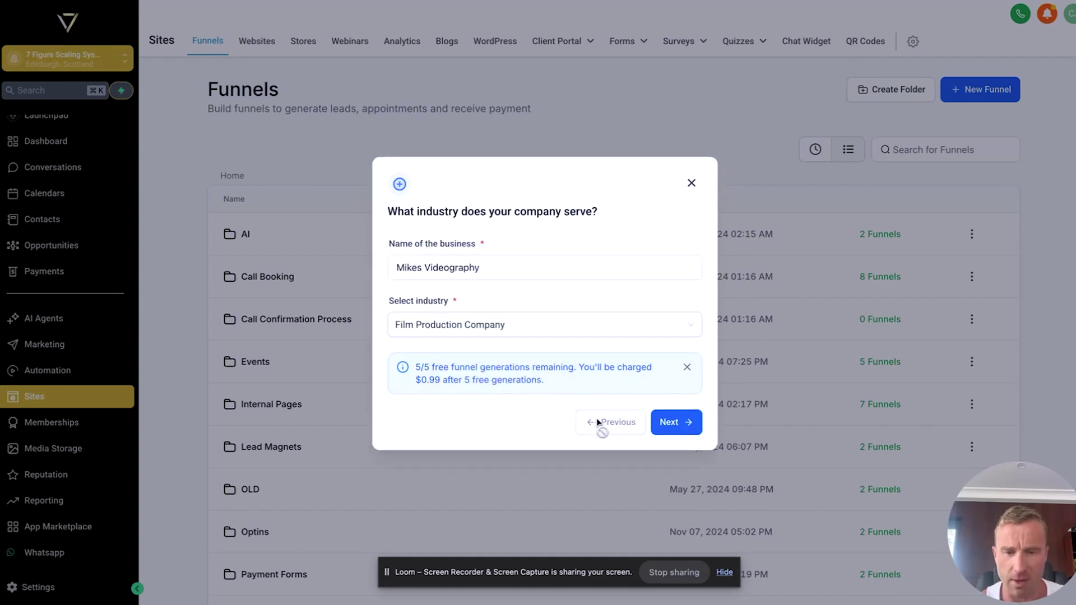
# Change the industry to Personal Trainer and rename the business to Mikes PT.
pyautogui.click(618, 334)
pyautogui.write('p')
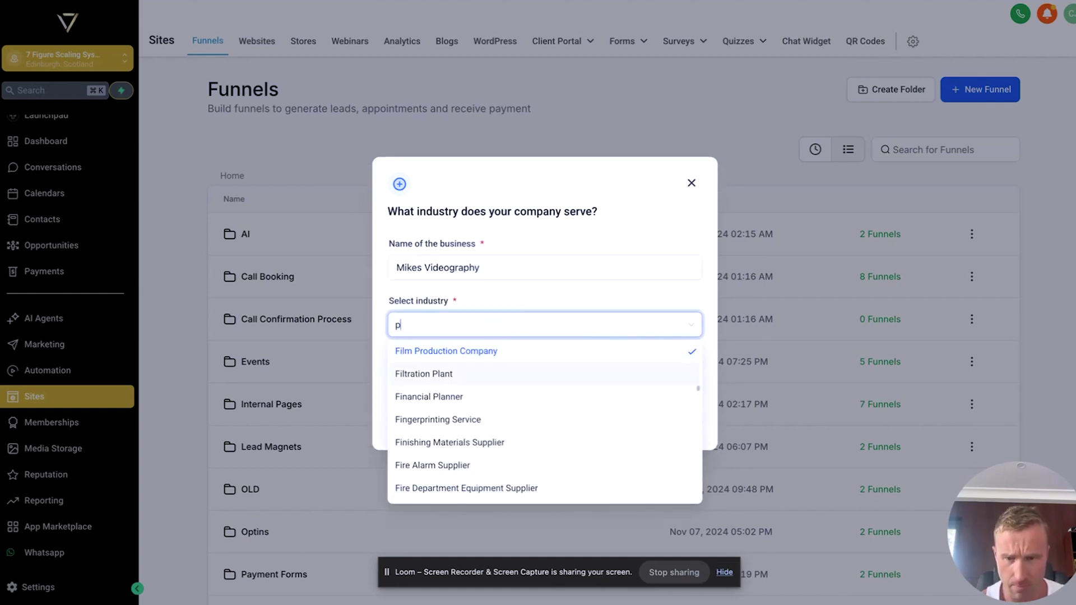
pyautogui.write('ersona')
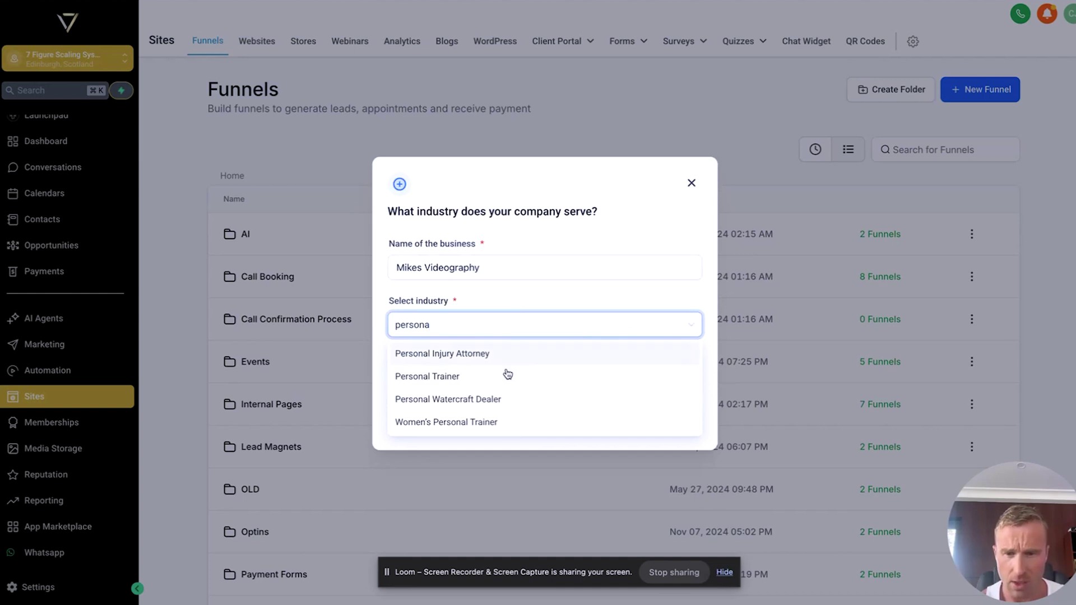
pyautogui.click(505, 376)
pyautogui.tripleClick(507, 271)
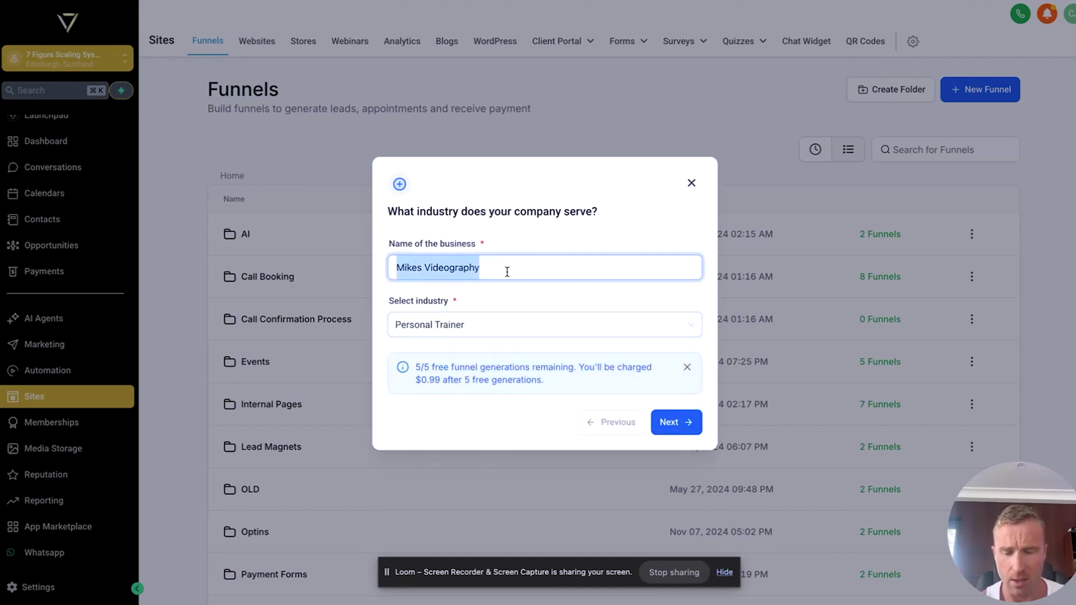
pyautogui.write('Mikles PT')
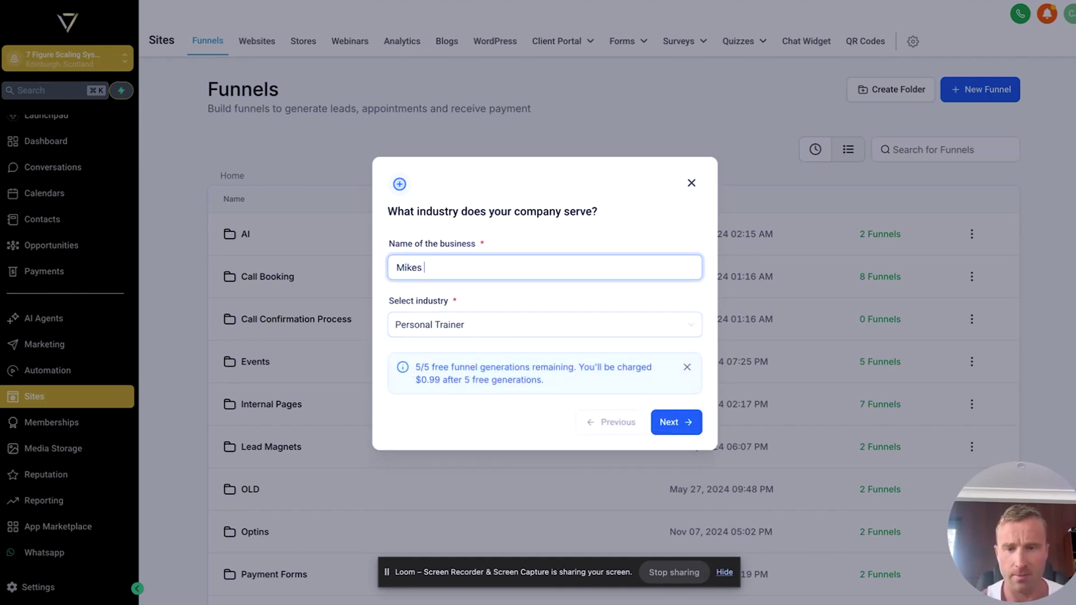
# Set the content feel to Professional and generate the funnel pages.
pyautogui.click(684, 422)
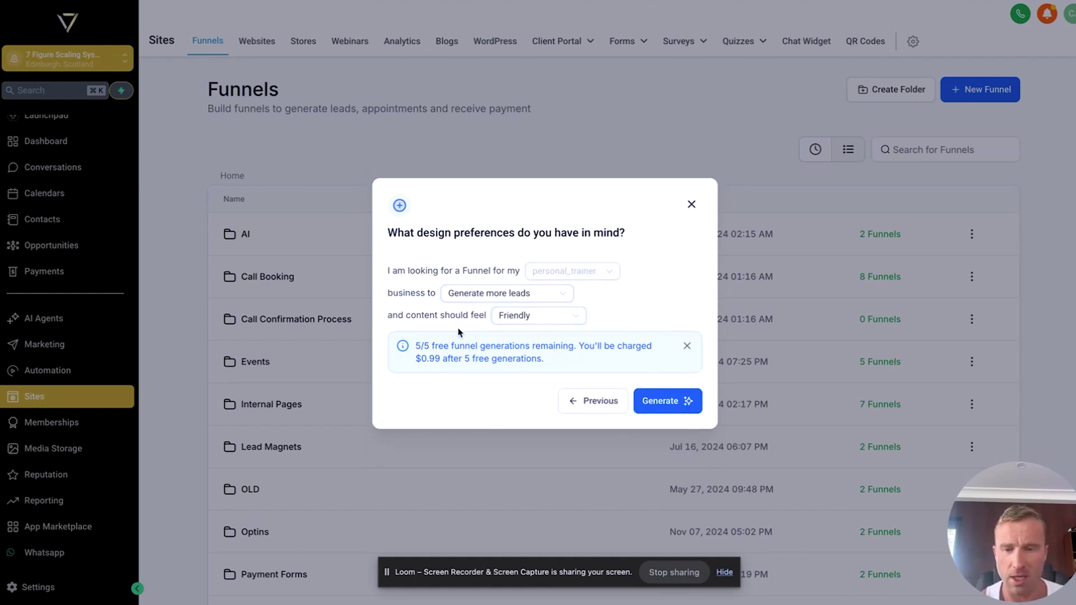
pyautogui.click(525, 319)
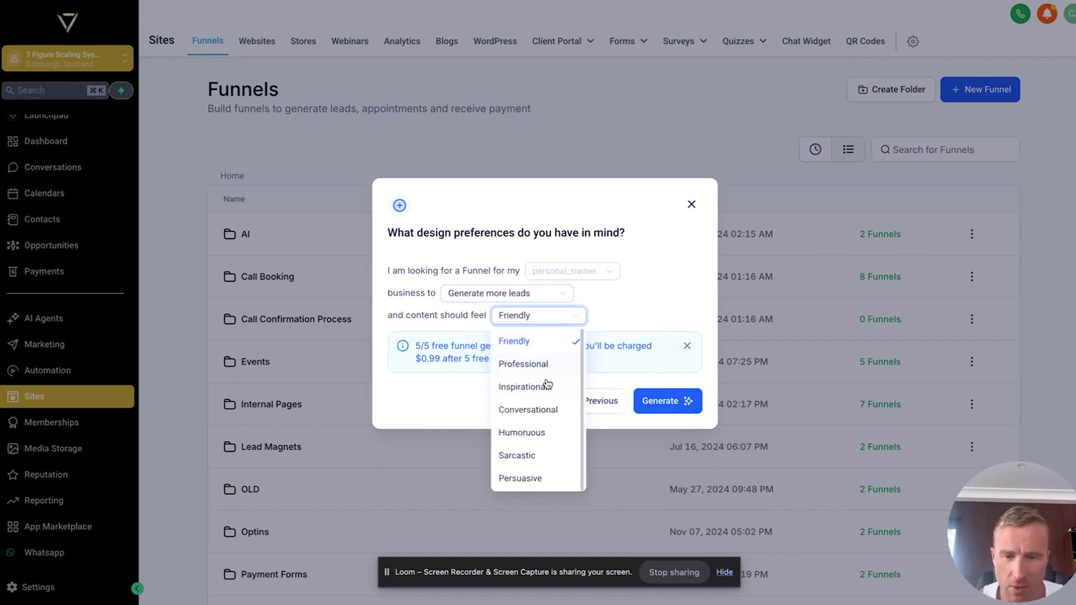
pyautogui.click(555, 364)
pyautogui.click(686, 402)
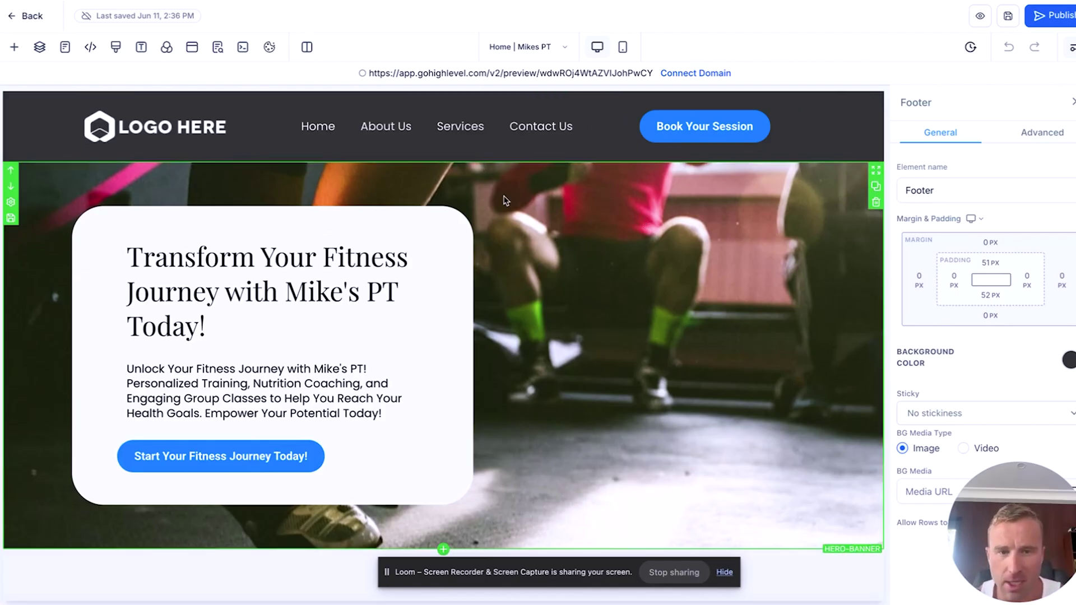
pyautogui.click(697, 138)
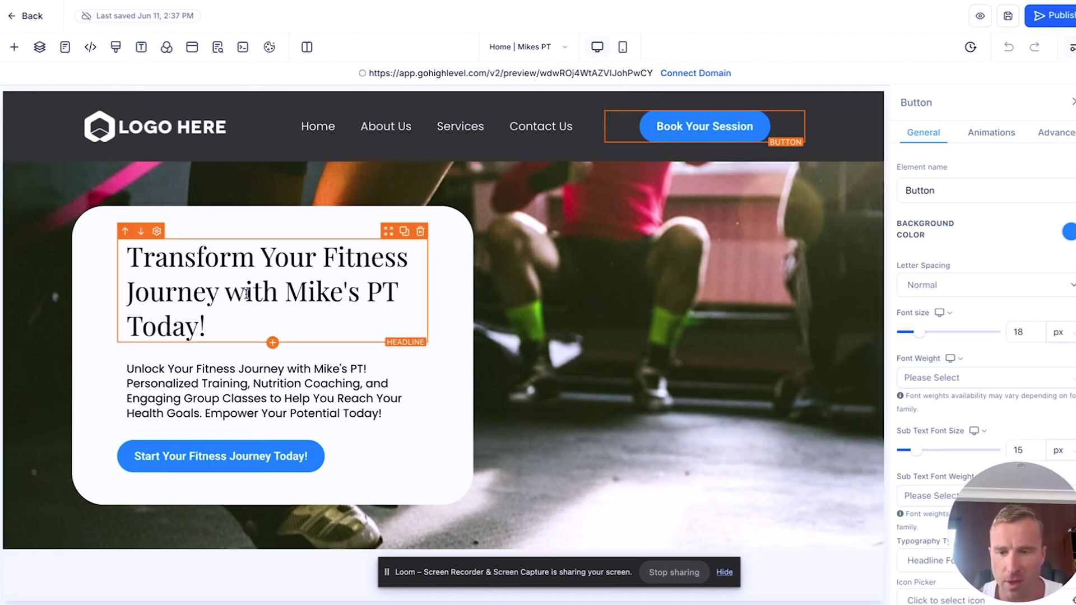
pyautogui.scroll(-1, 336, 309)
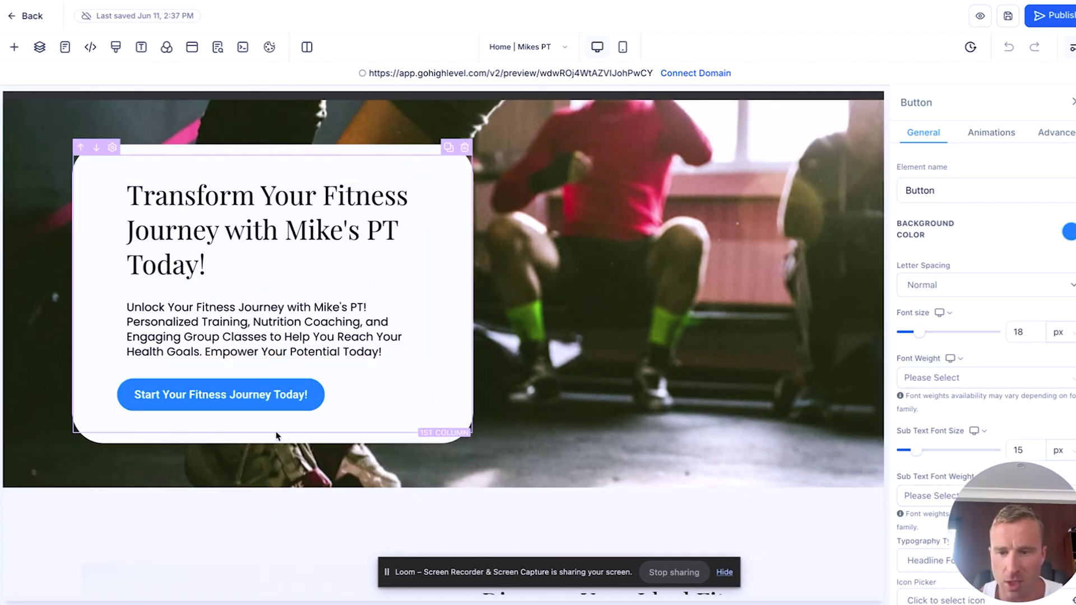
pyautogui.scroll(-8, 678, 274)
pyautogui.scroll(3, 676, 271)
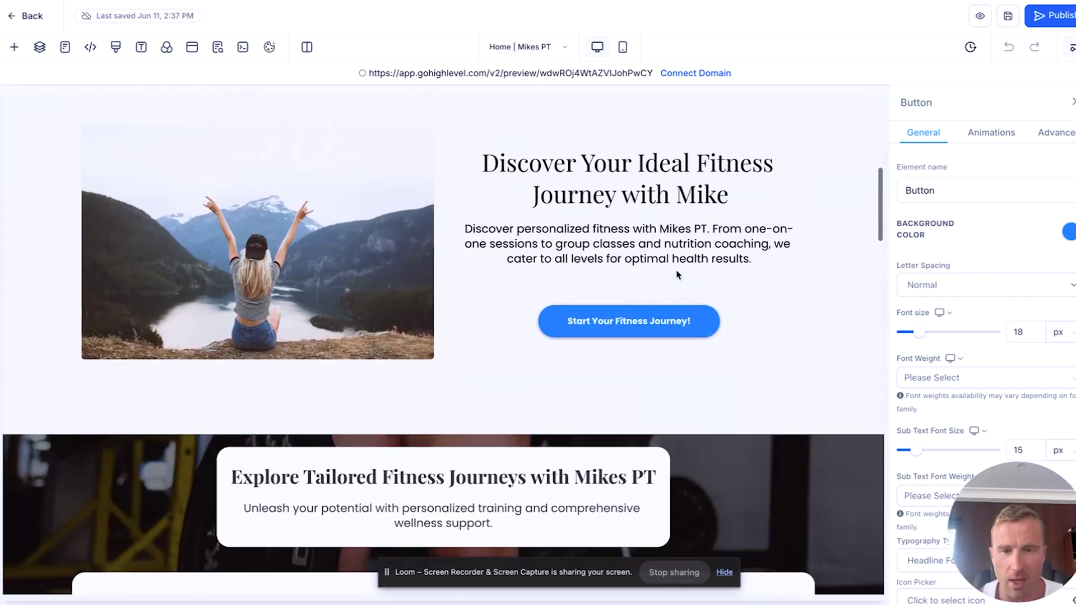
pyautogui.scroll(-10, 677, 274)
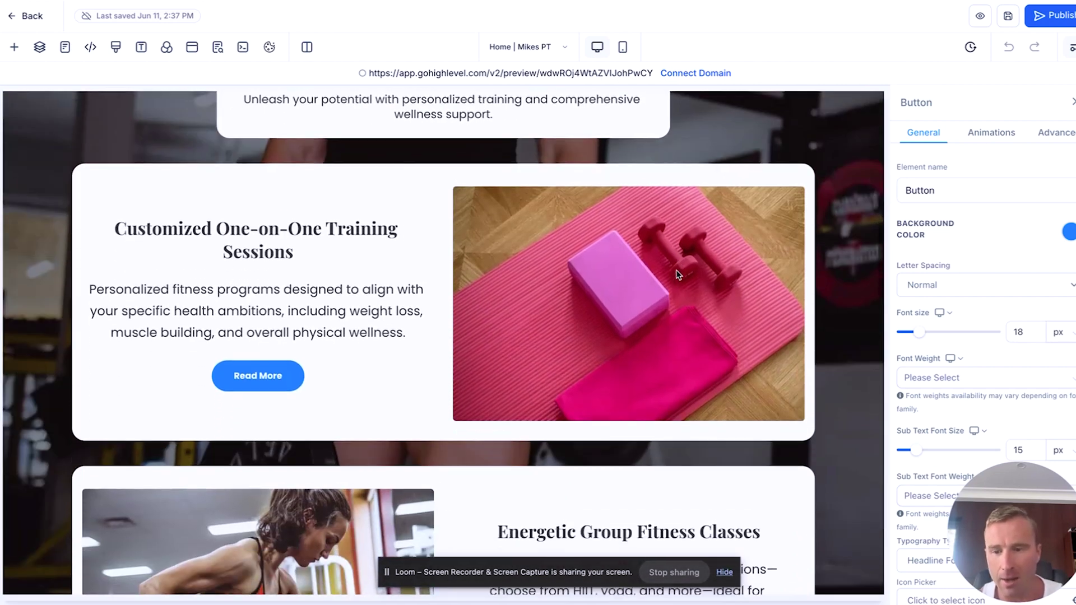
pyautogui.scroll(-7, 677, 274)
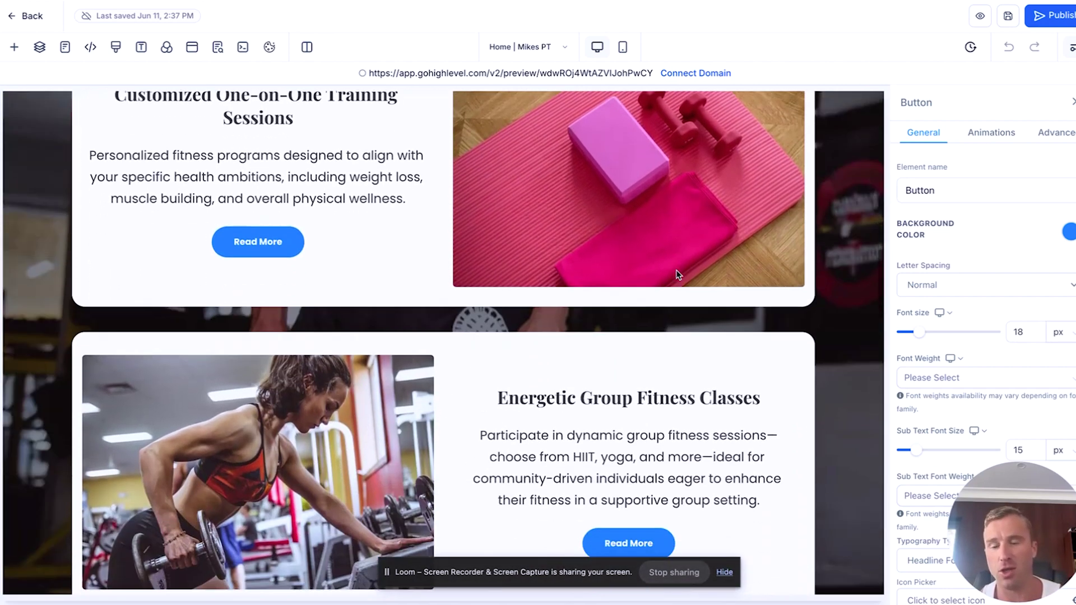
pyautogui.scroll(-12, 677, 274)
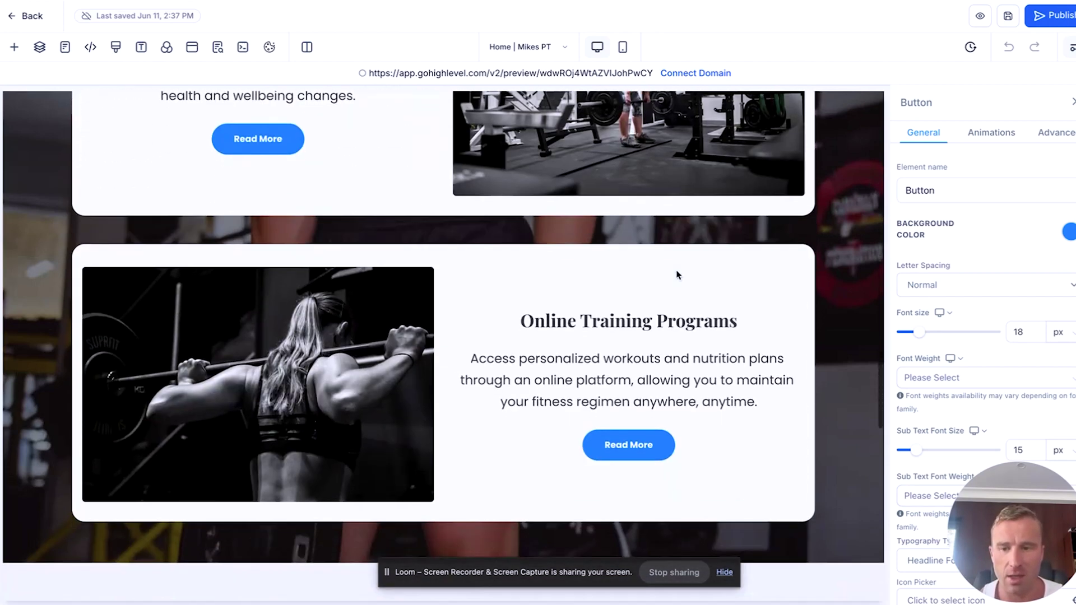
pyautogui.scroll(-12, 678, 274)
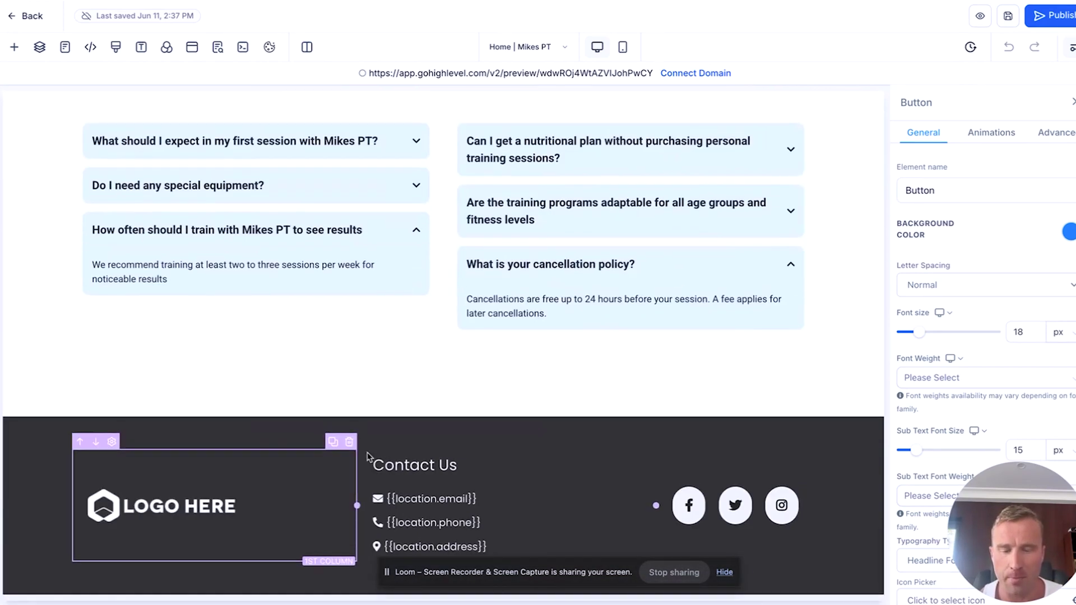
pyautogui.scroll(20, 590, 384)
pyautogui.scroll(15, 590, 384)
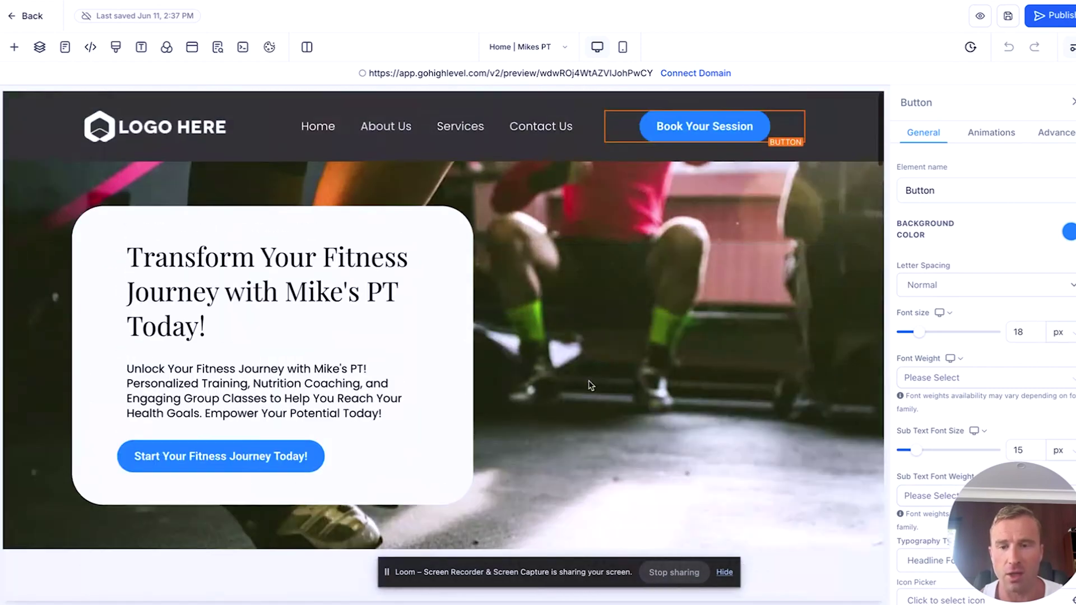
pyautogui.click(370, 132)
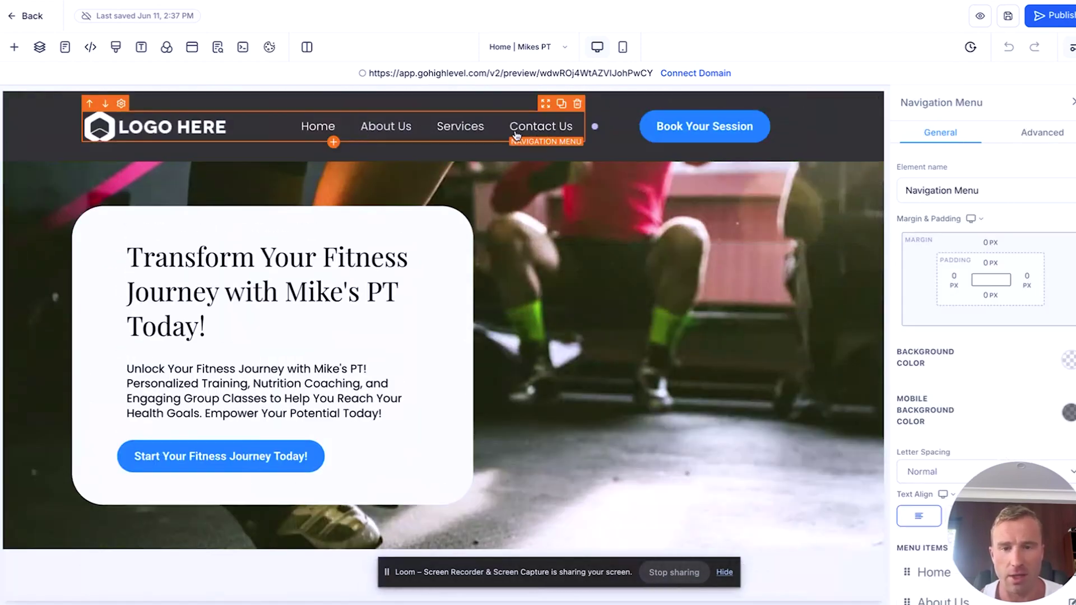
pyautogui.click(706, 136)
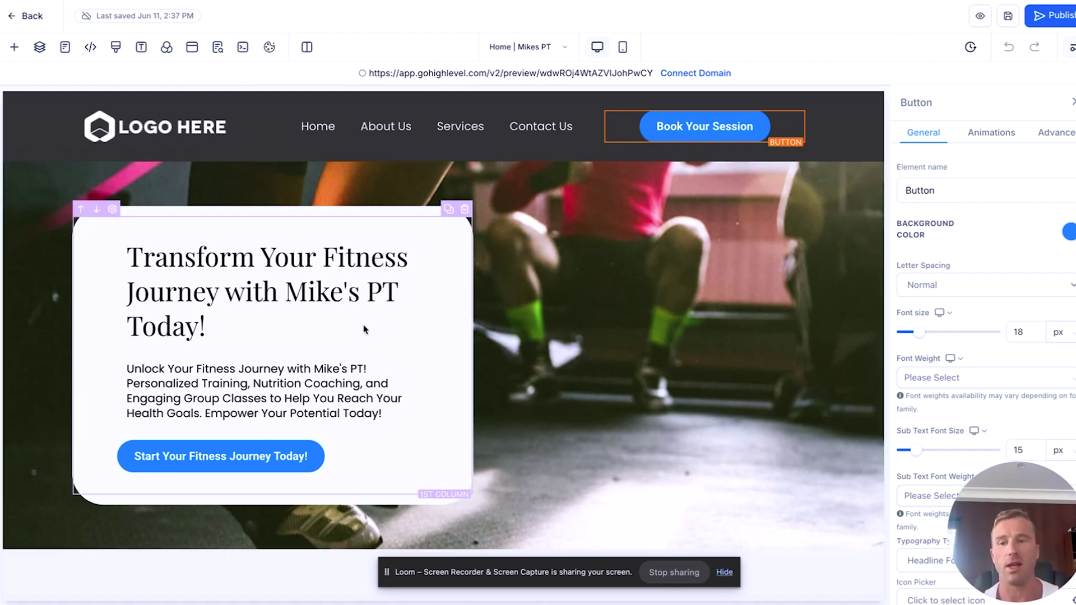
pyautogui.click(202, 119)
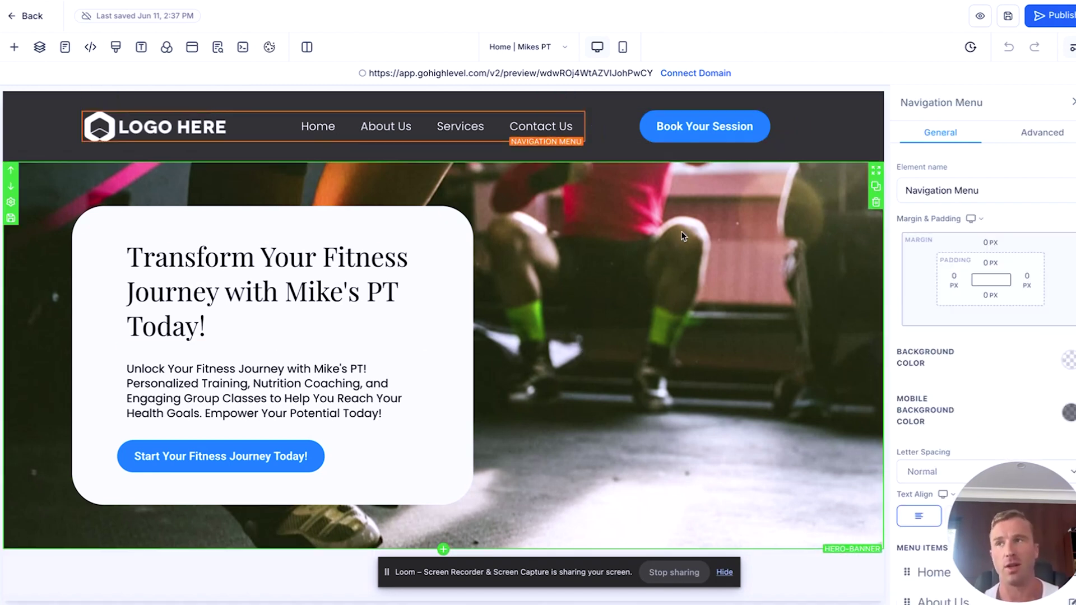
pyautogui.click(708, 250)
pyautogui.scroll(-3, 733, 274)
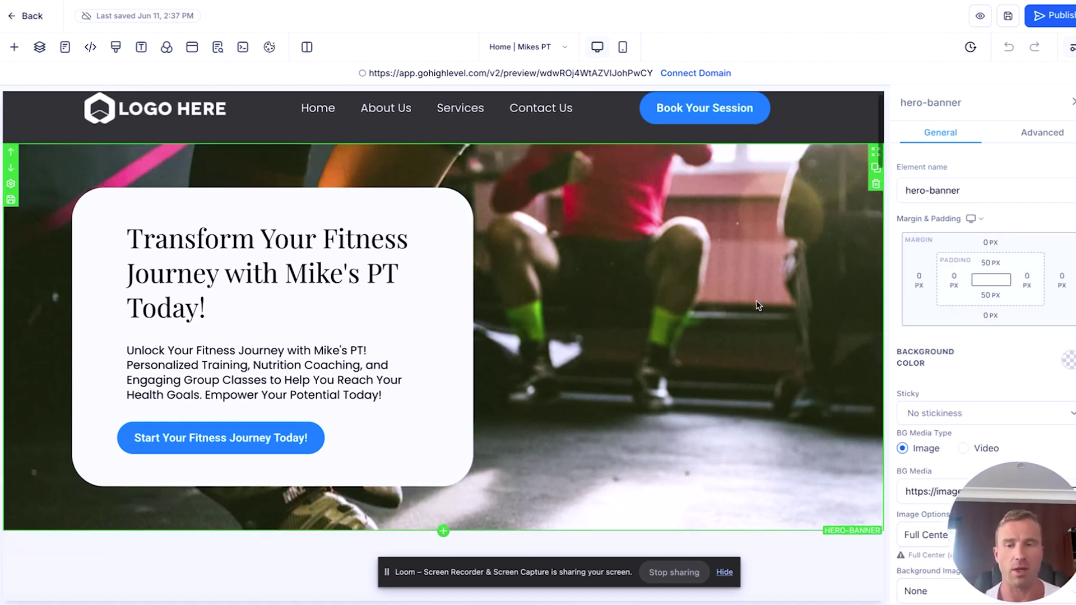
pyautogui.scroll(-15, 757, 305)
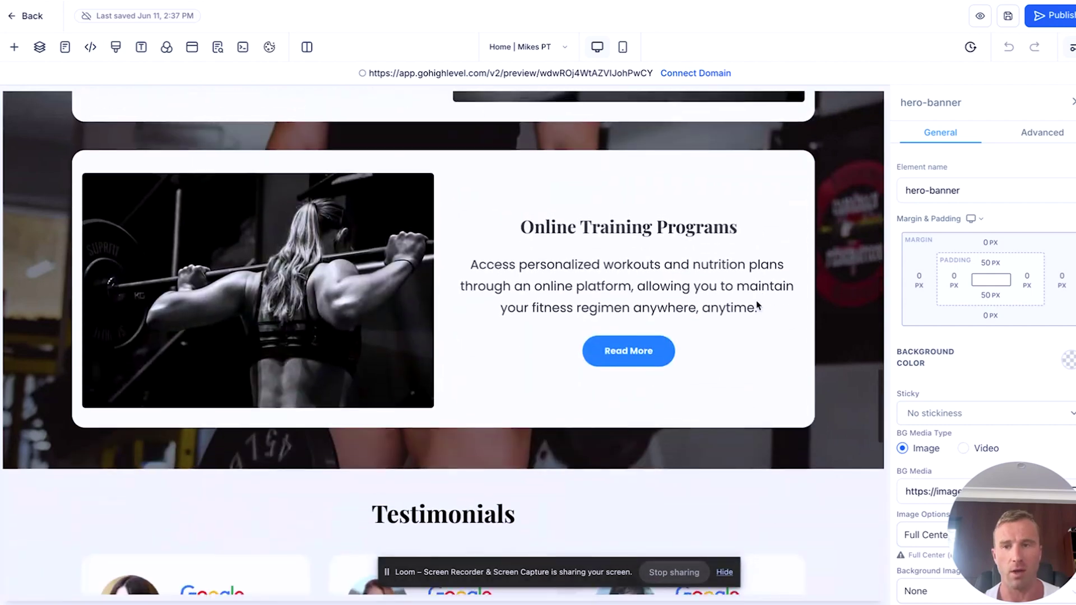
pyautogui.scroll(-10, 758, 305)
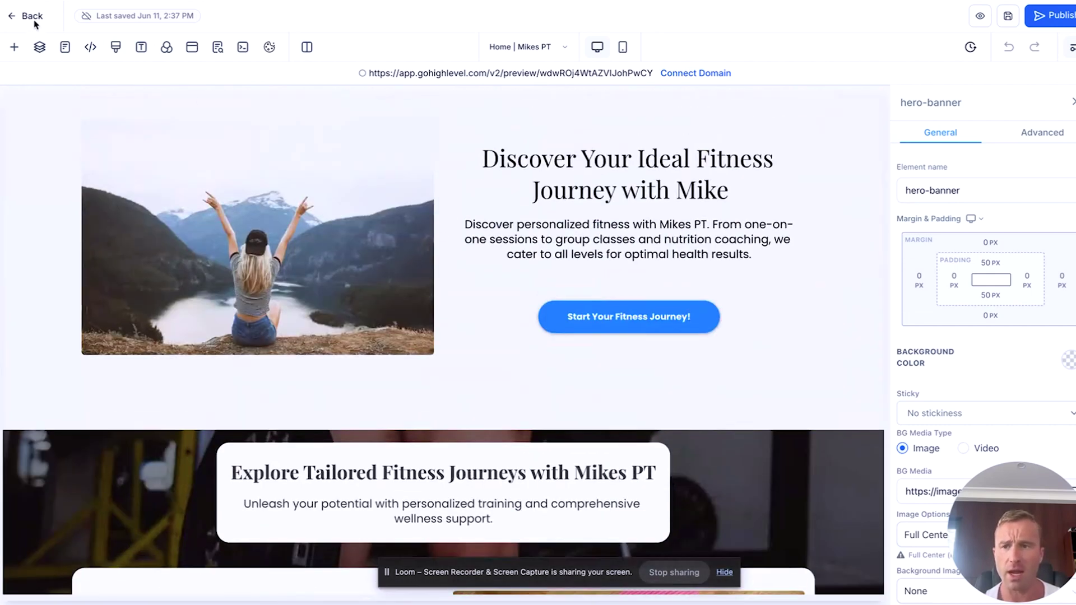
# Leave the page builder and go to the Reputation overview from the sidebar.
pyautogui.click(34, 23)
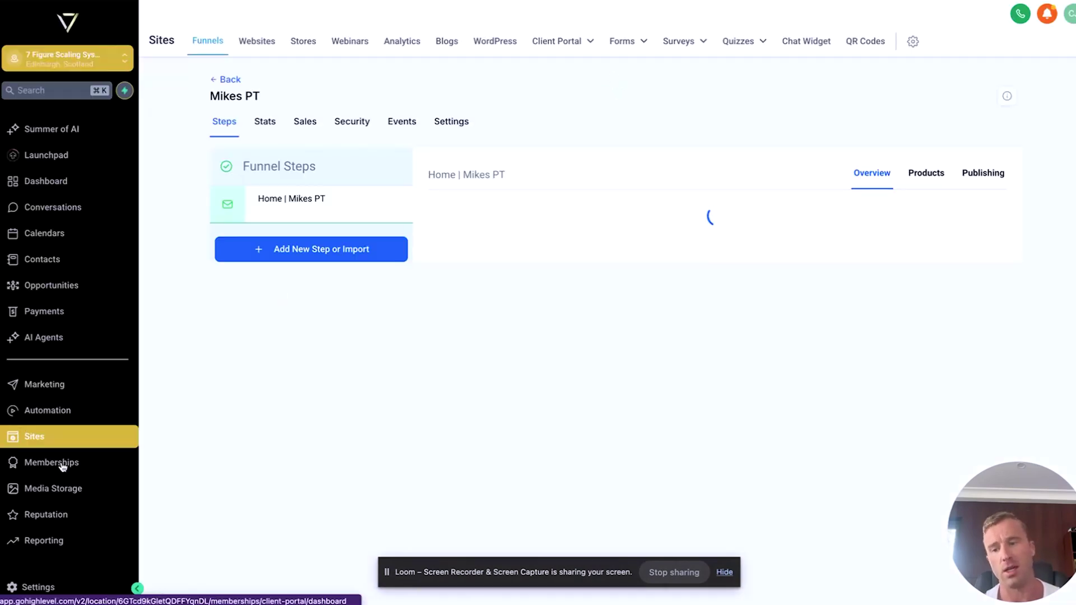
pyautogui.scroll(-1, 73, 477)
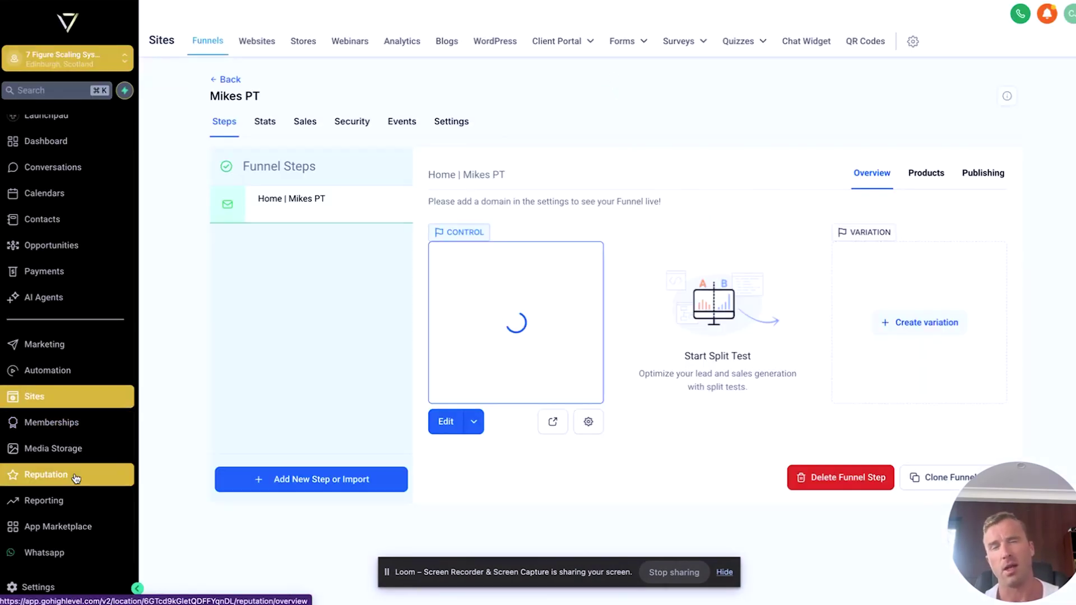
pyautogui.click(76, 476)
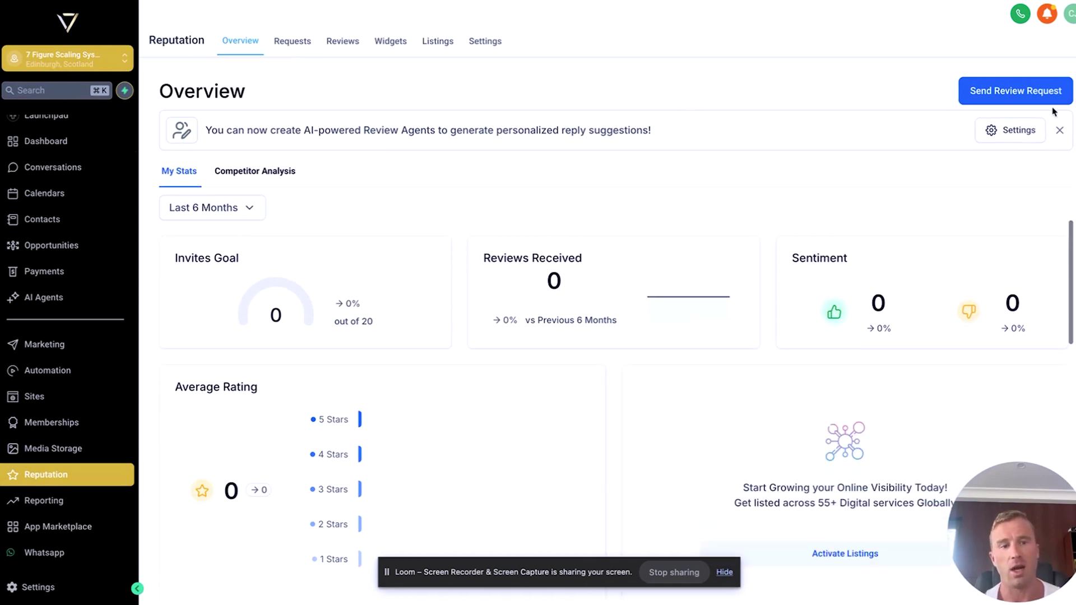
# Open the Reviews AI settings from the AI Review Agents banner.
pyautogui.click(1010, 135)
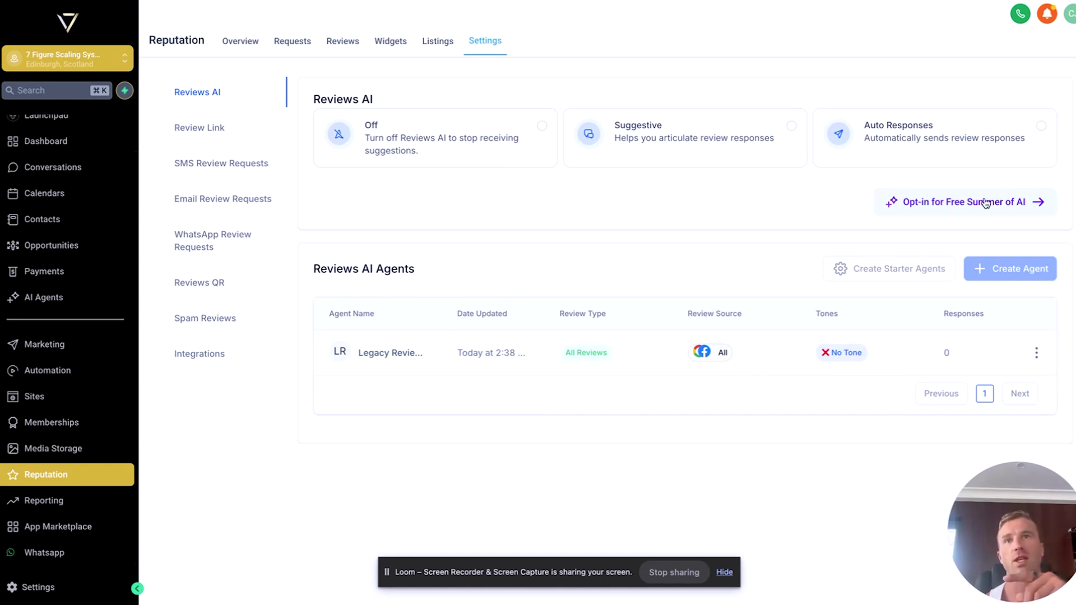
# Opt in to the free Summer of AI promotion.
pyautogui.click(968, 203)
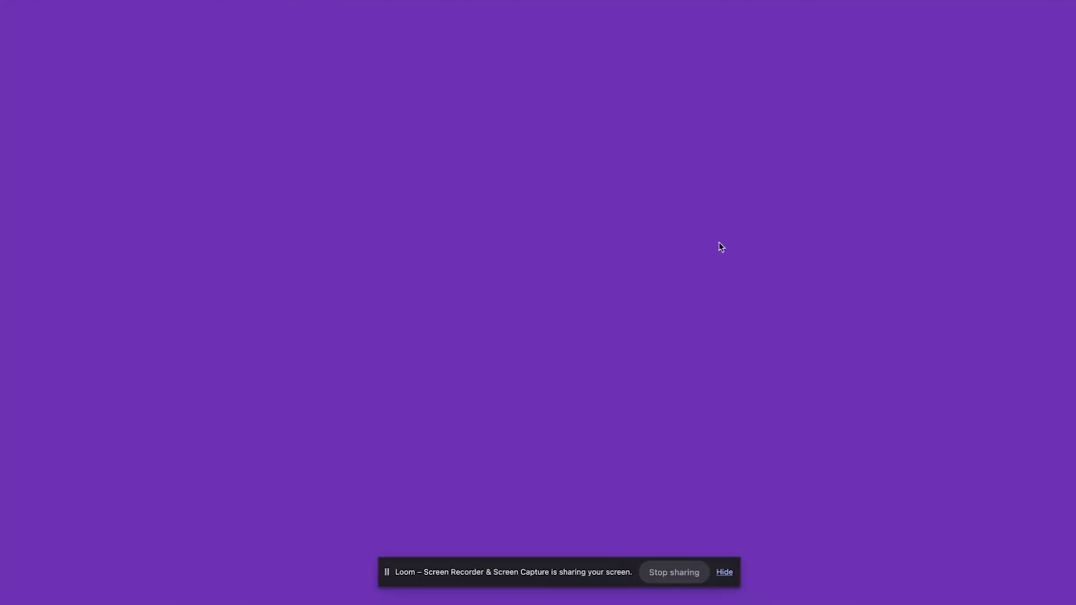